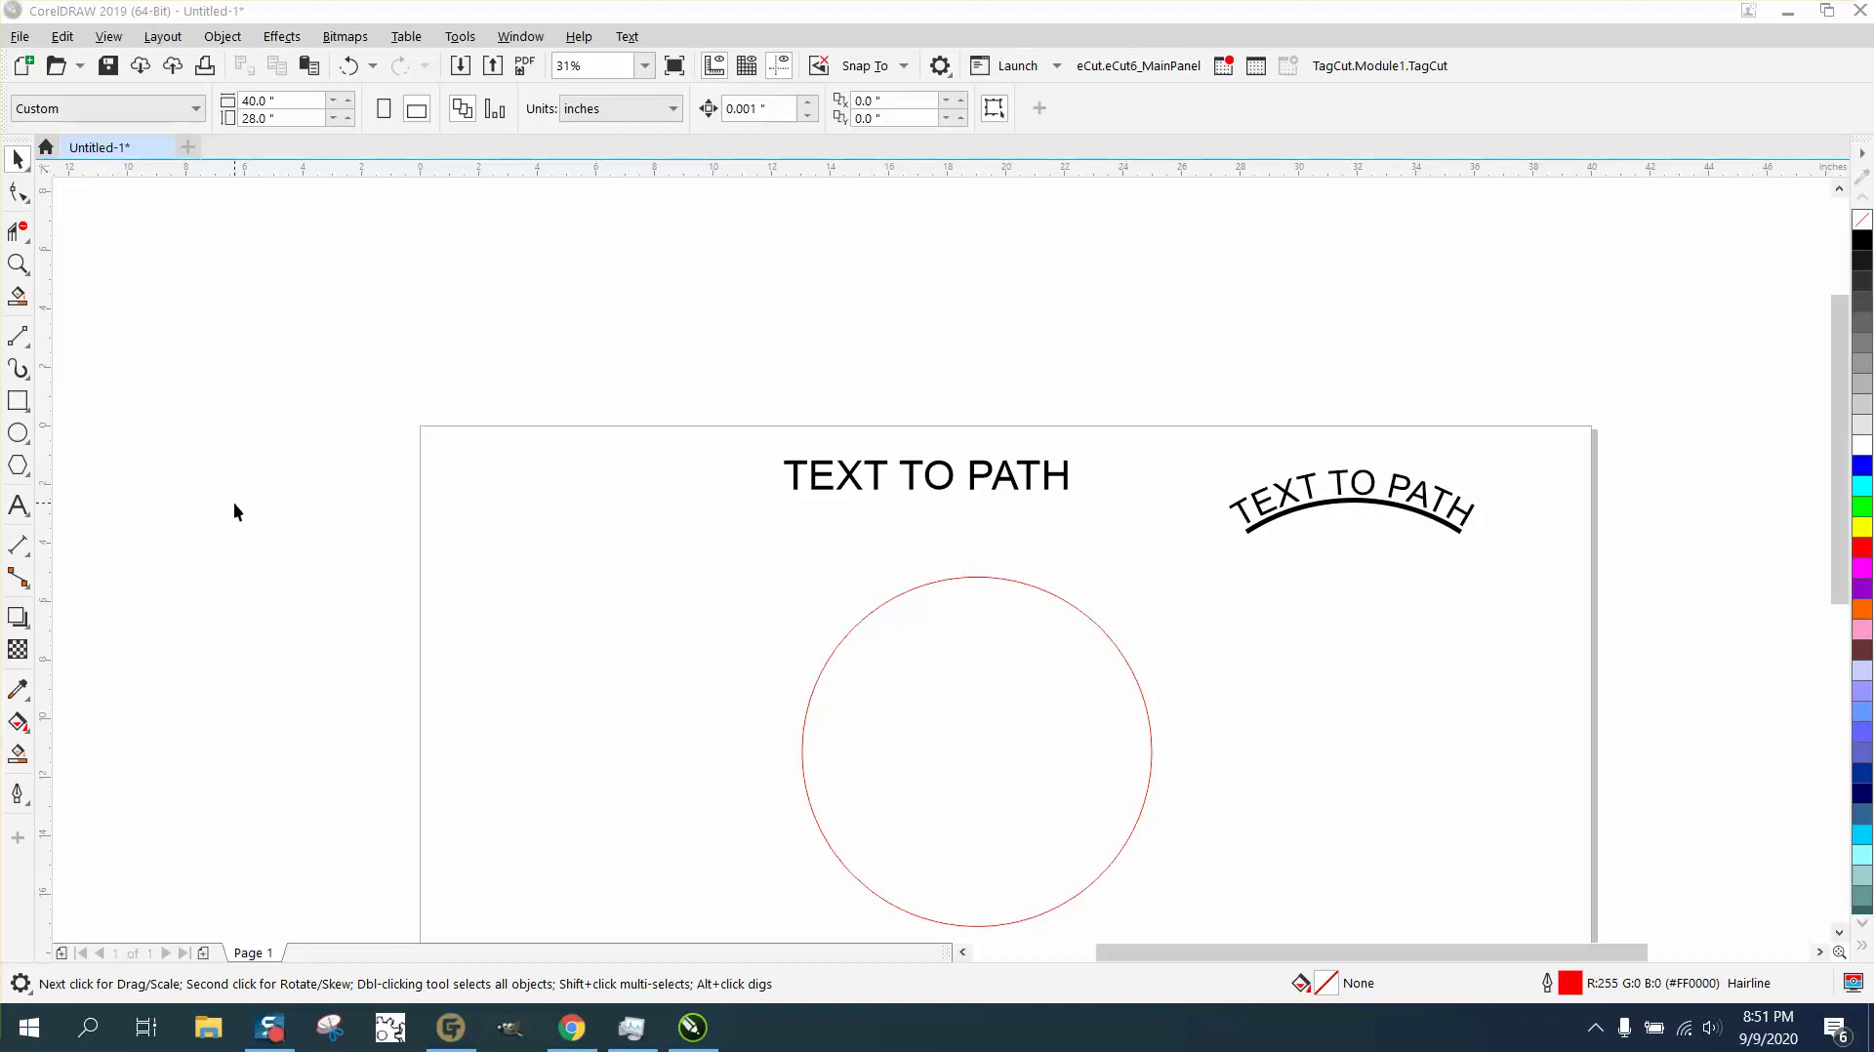
- Drop the straight 'TEXT TO PATH' text onto the red circle's top and fit it to the path
click(9, 269)
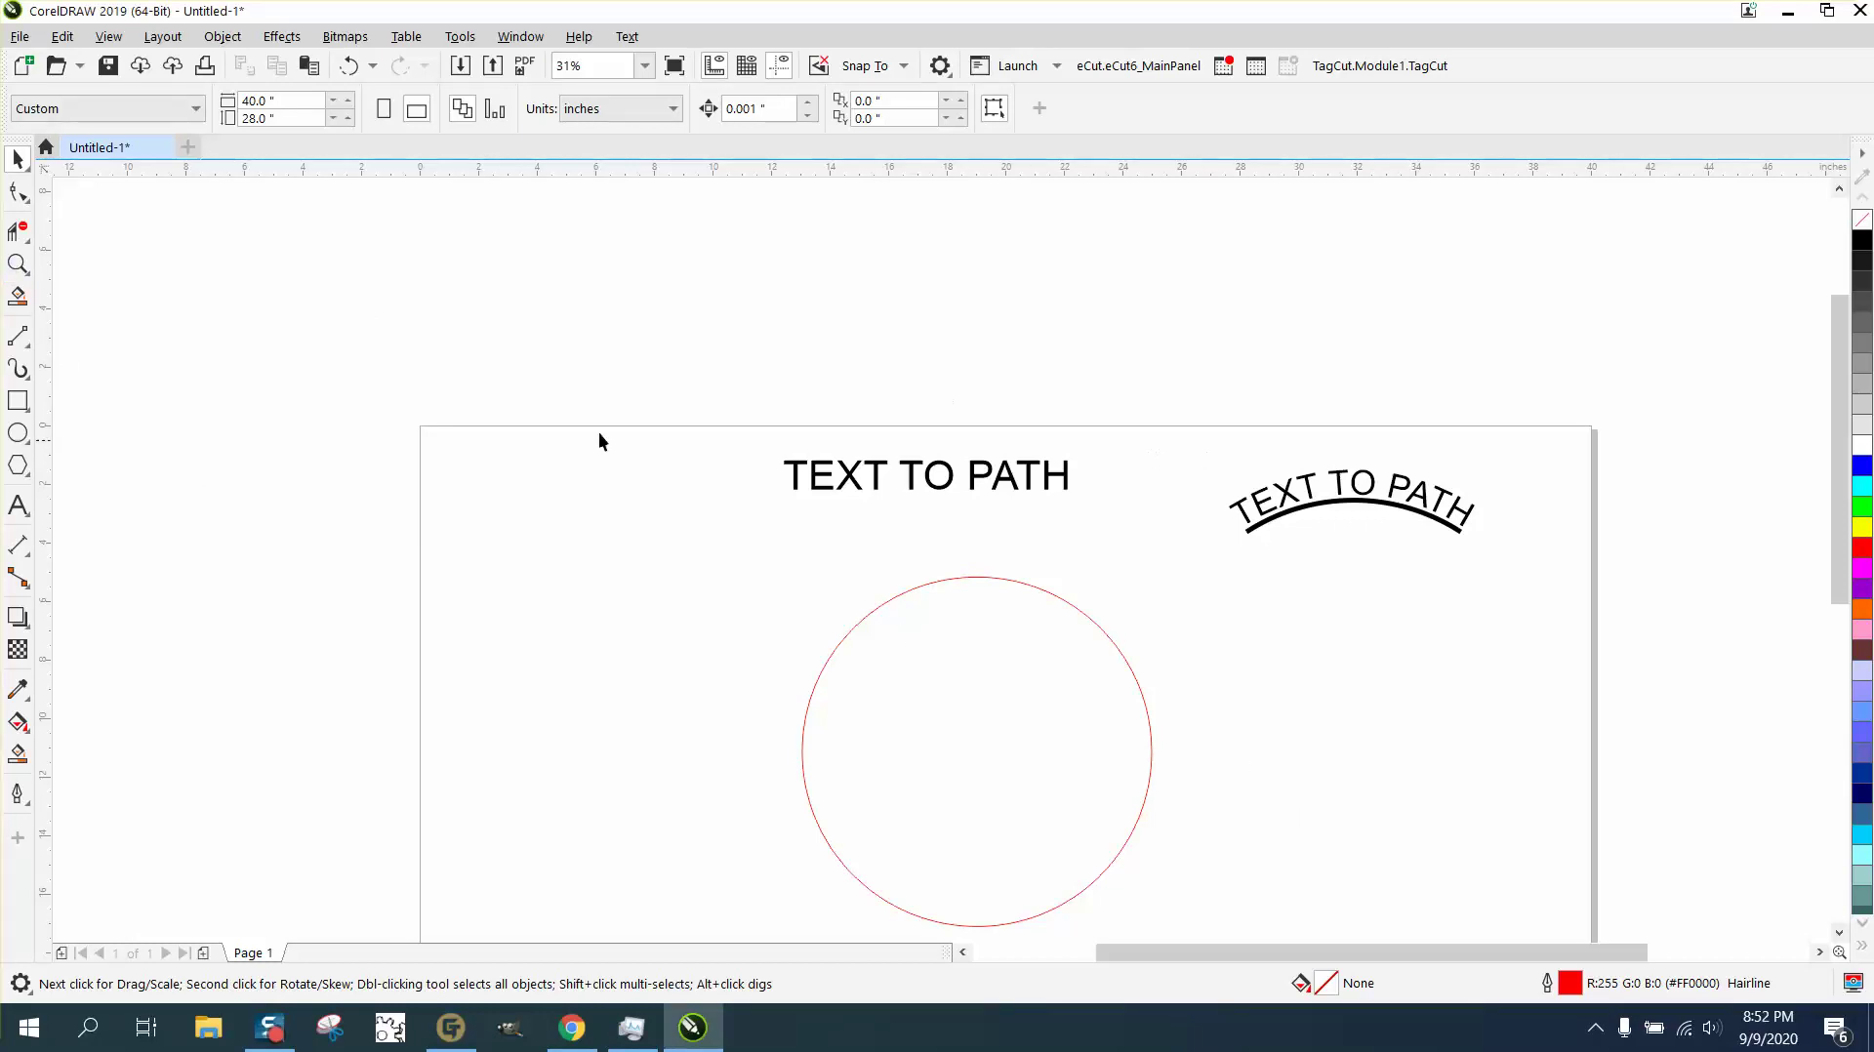
click(17, 264)
drag(1235, 500, 1567, 584)
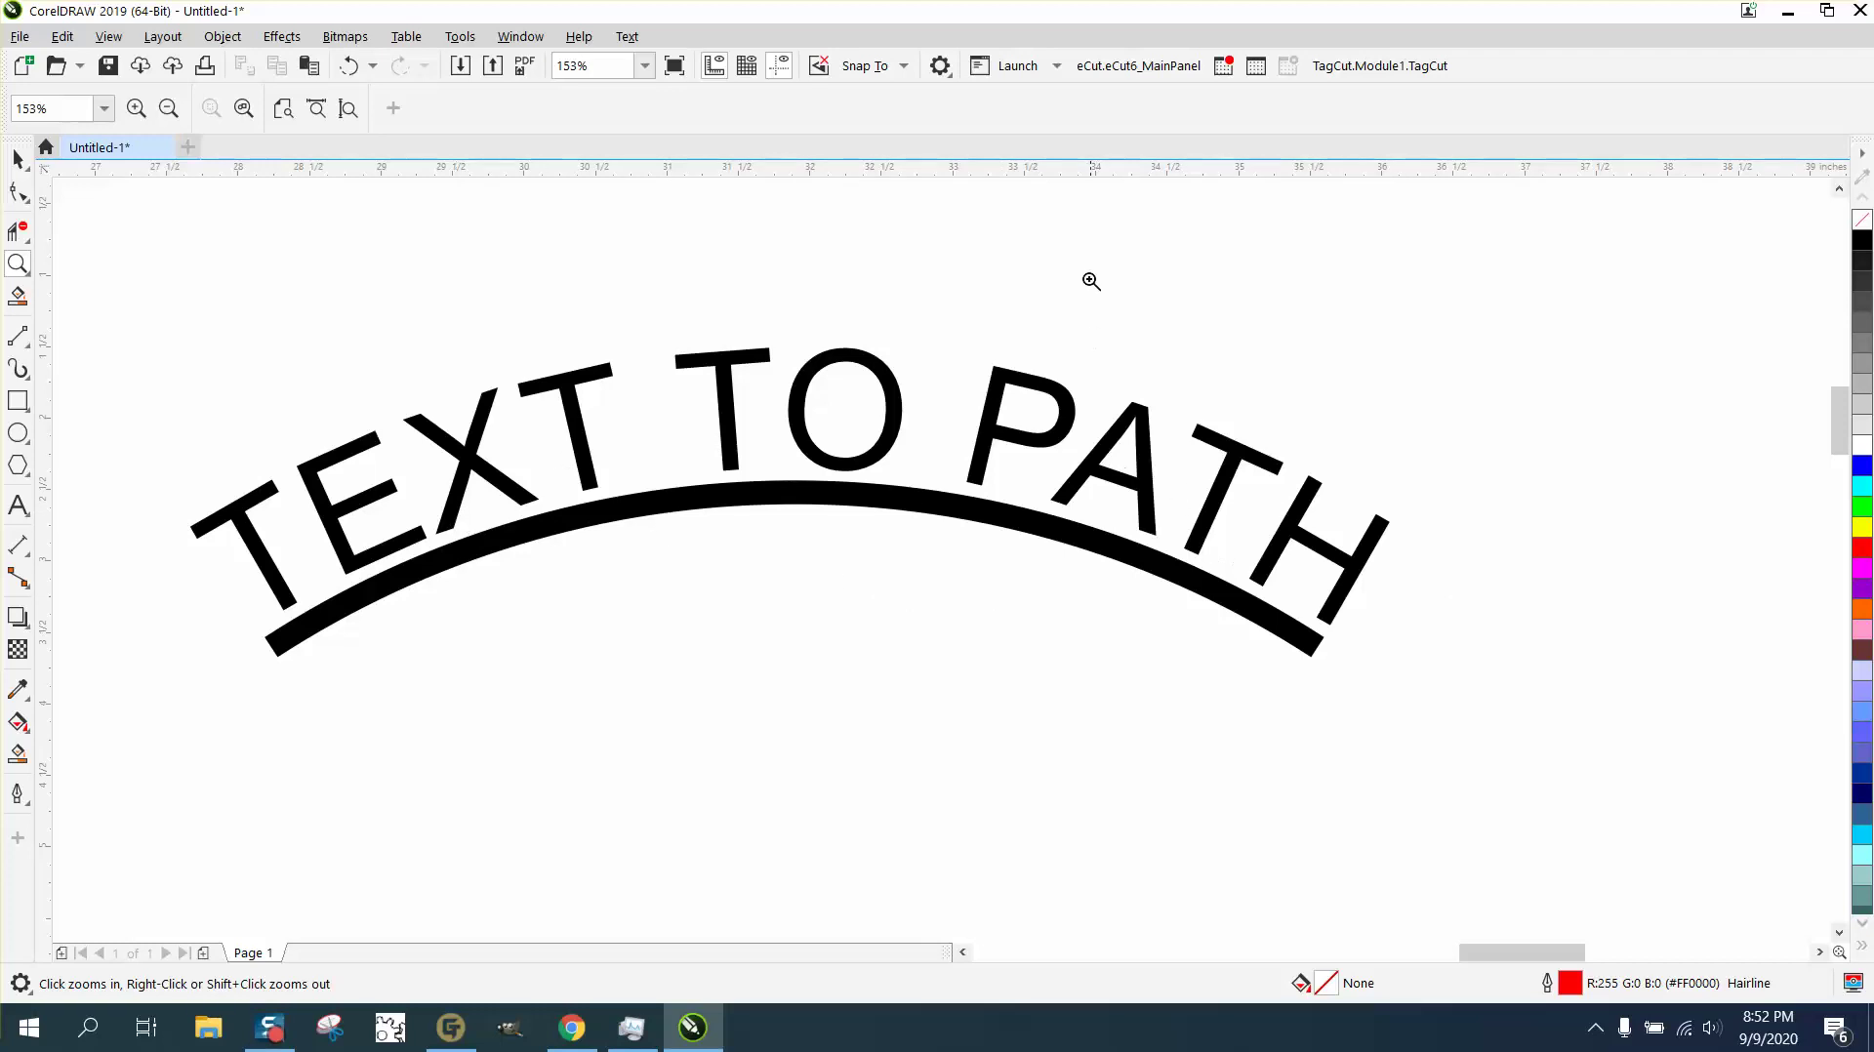
key(F3)
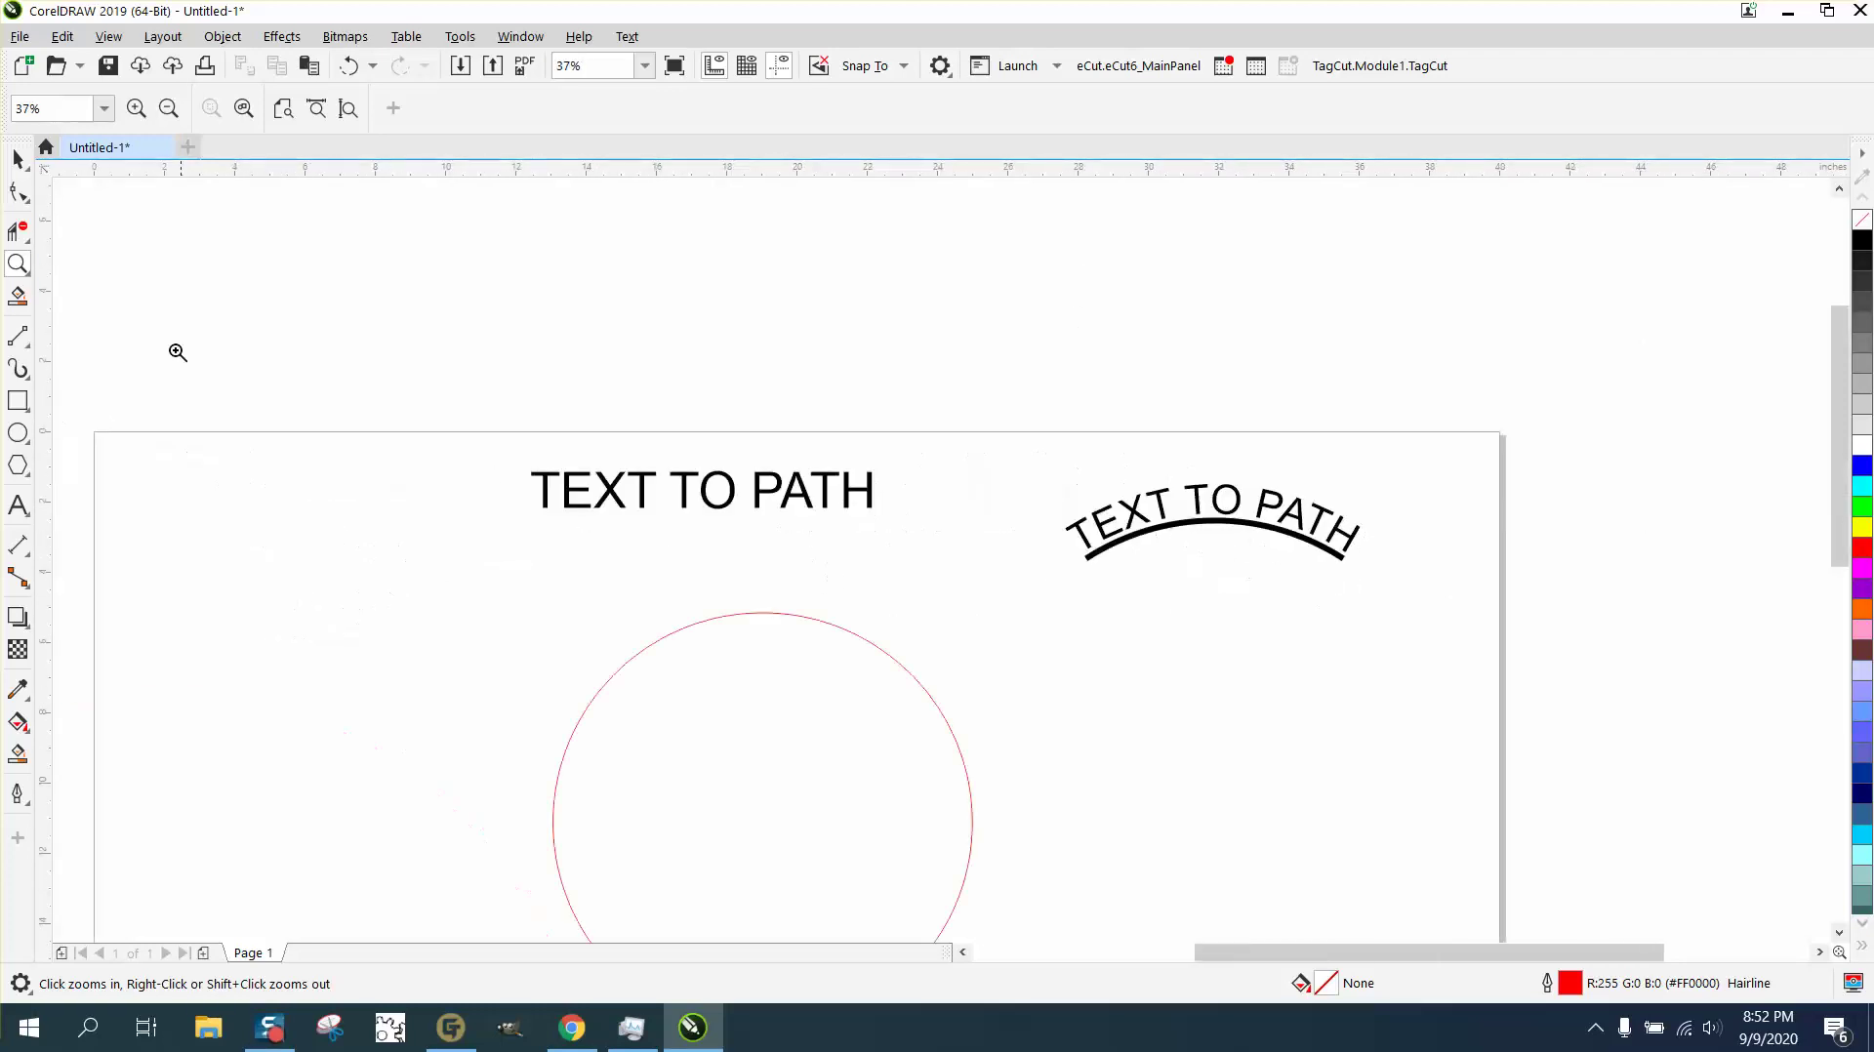
click(18, 160)
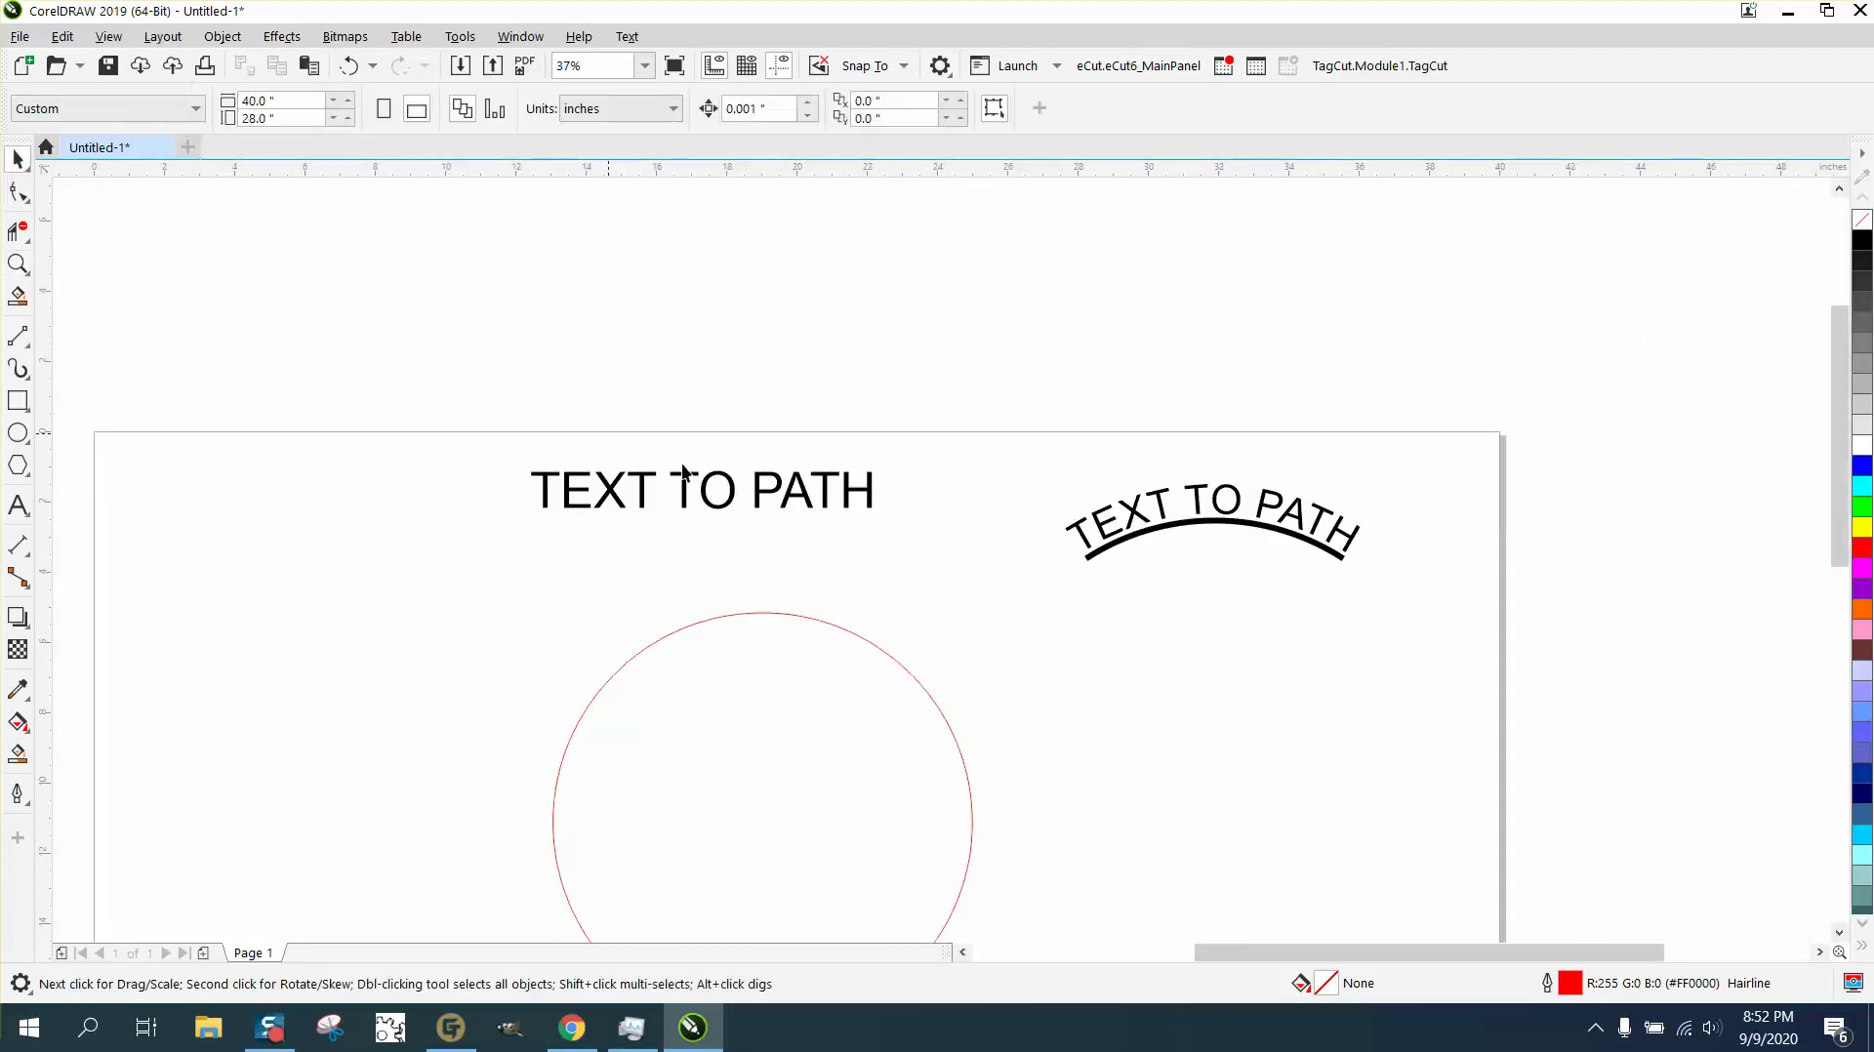
right_click(730, 493)
key(Escape)
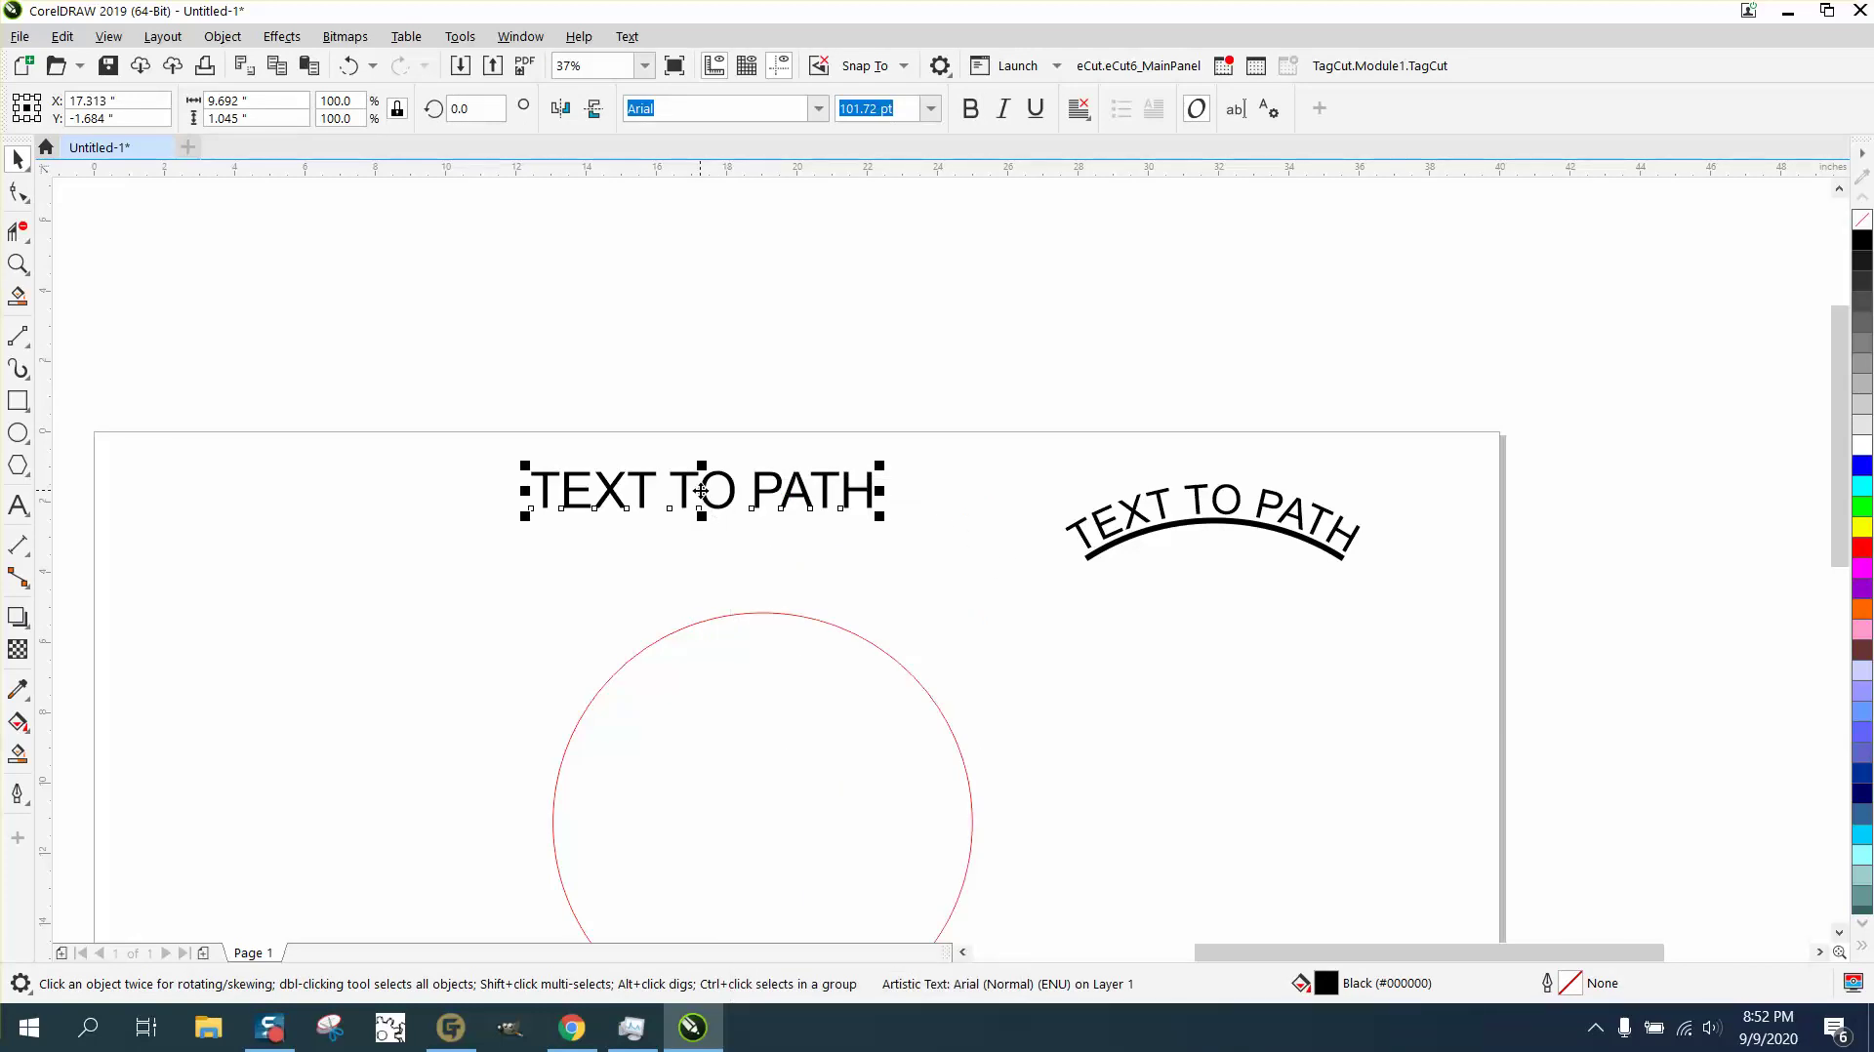
drag(702, 490, 764, 623)
click(849, 828)
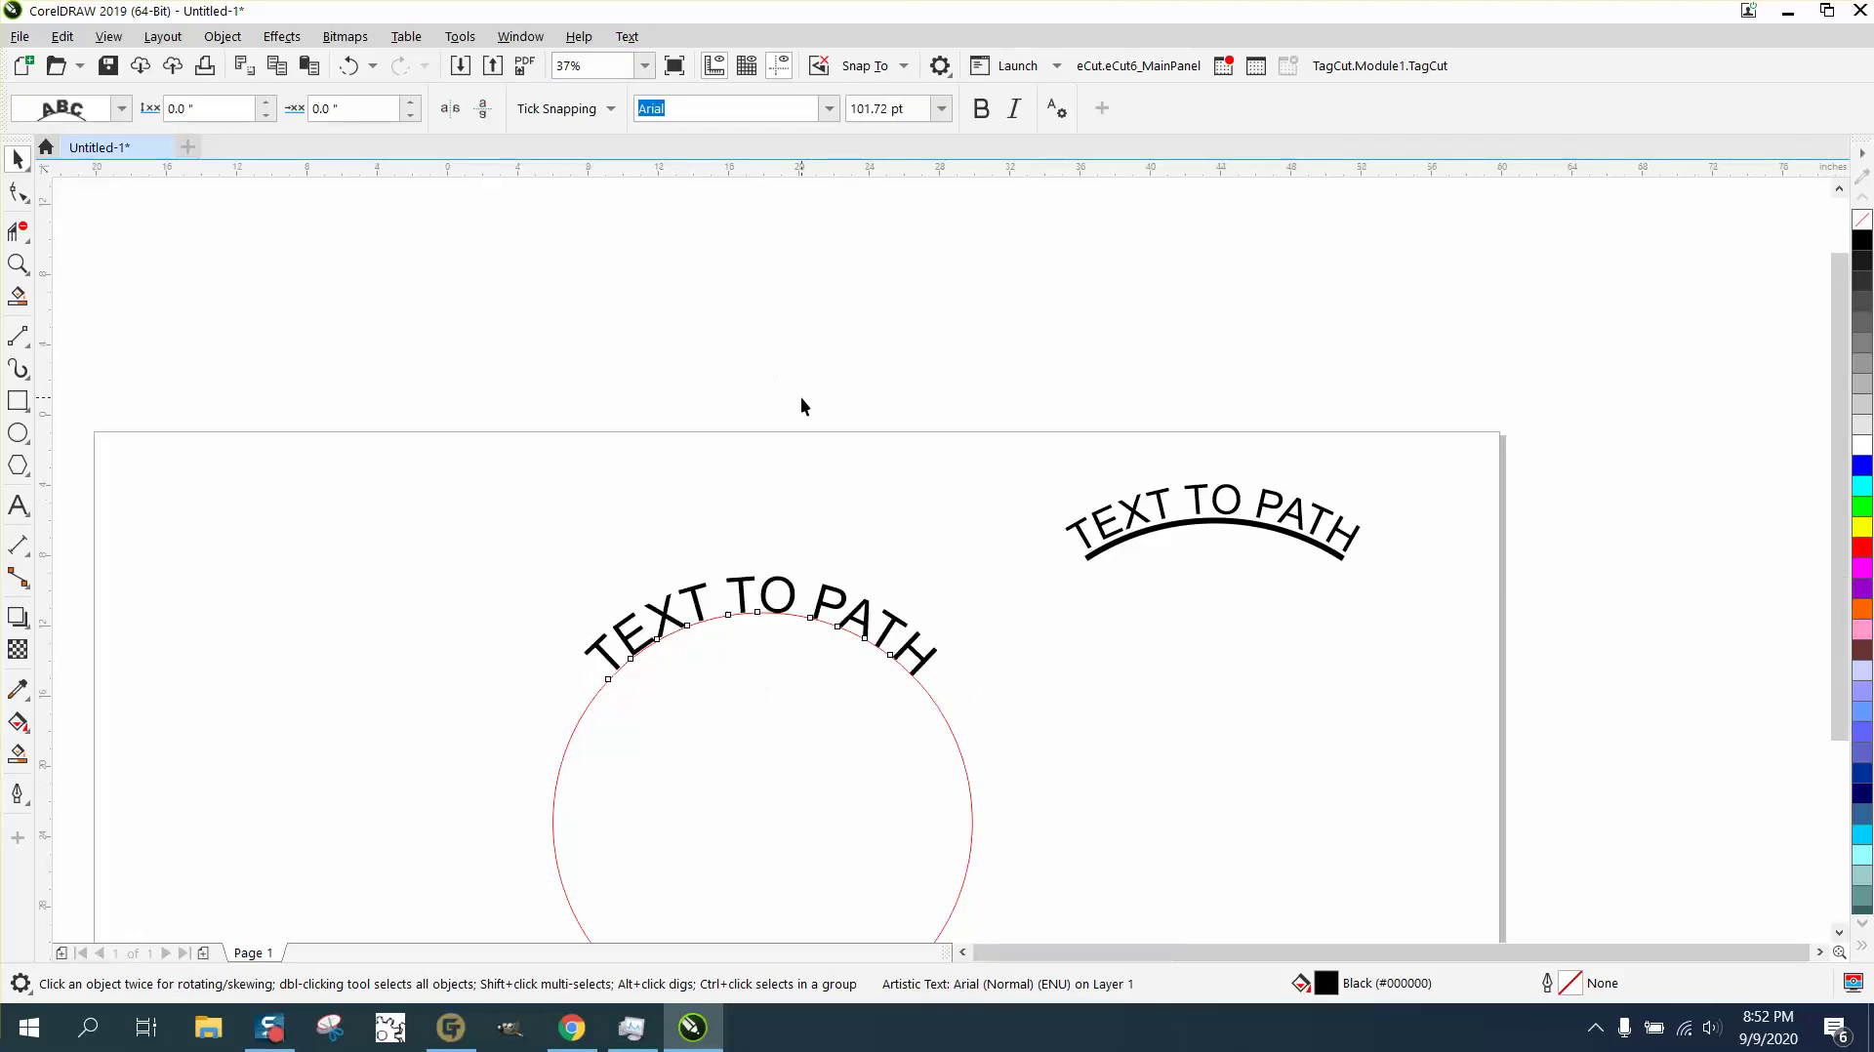
scroll(800, 396, down, 2)
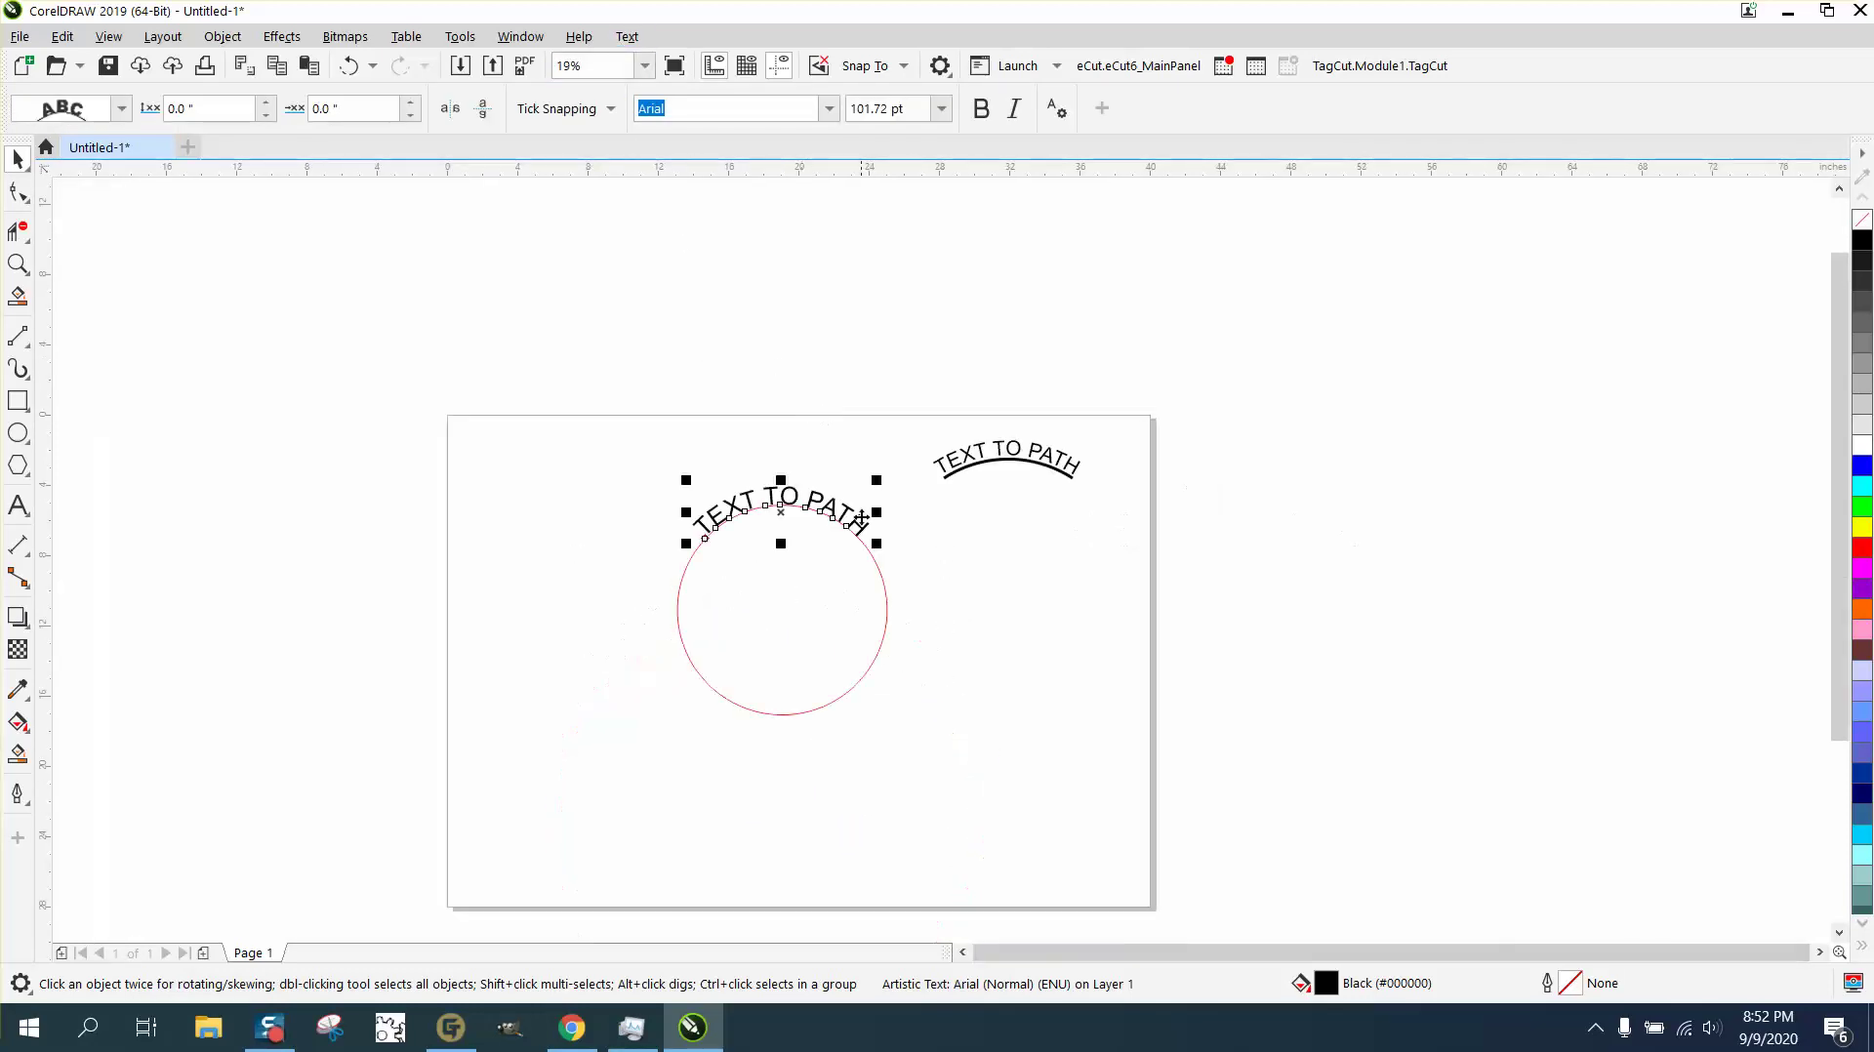
- Undo the fit and underline the 'TEXT TO PATH' text
click(354, 65)
click(1041, 116)
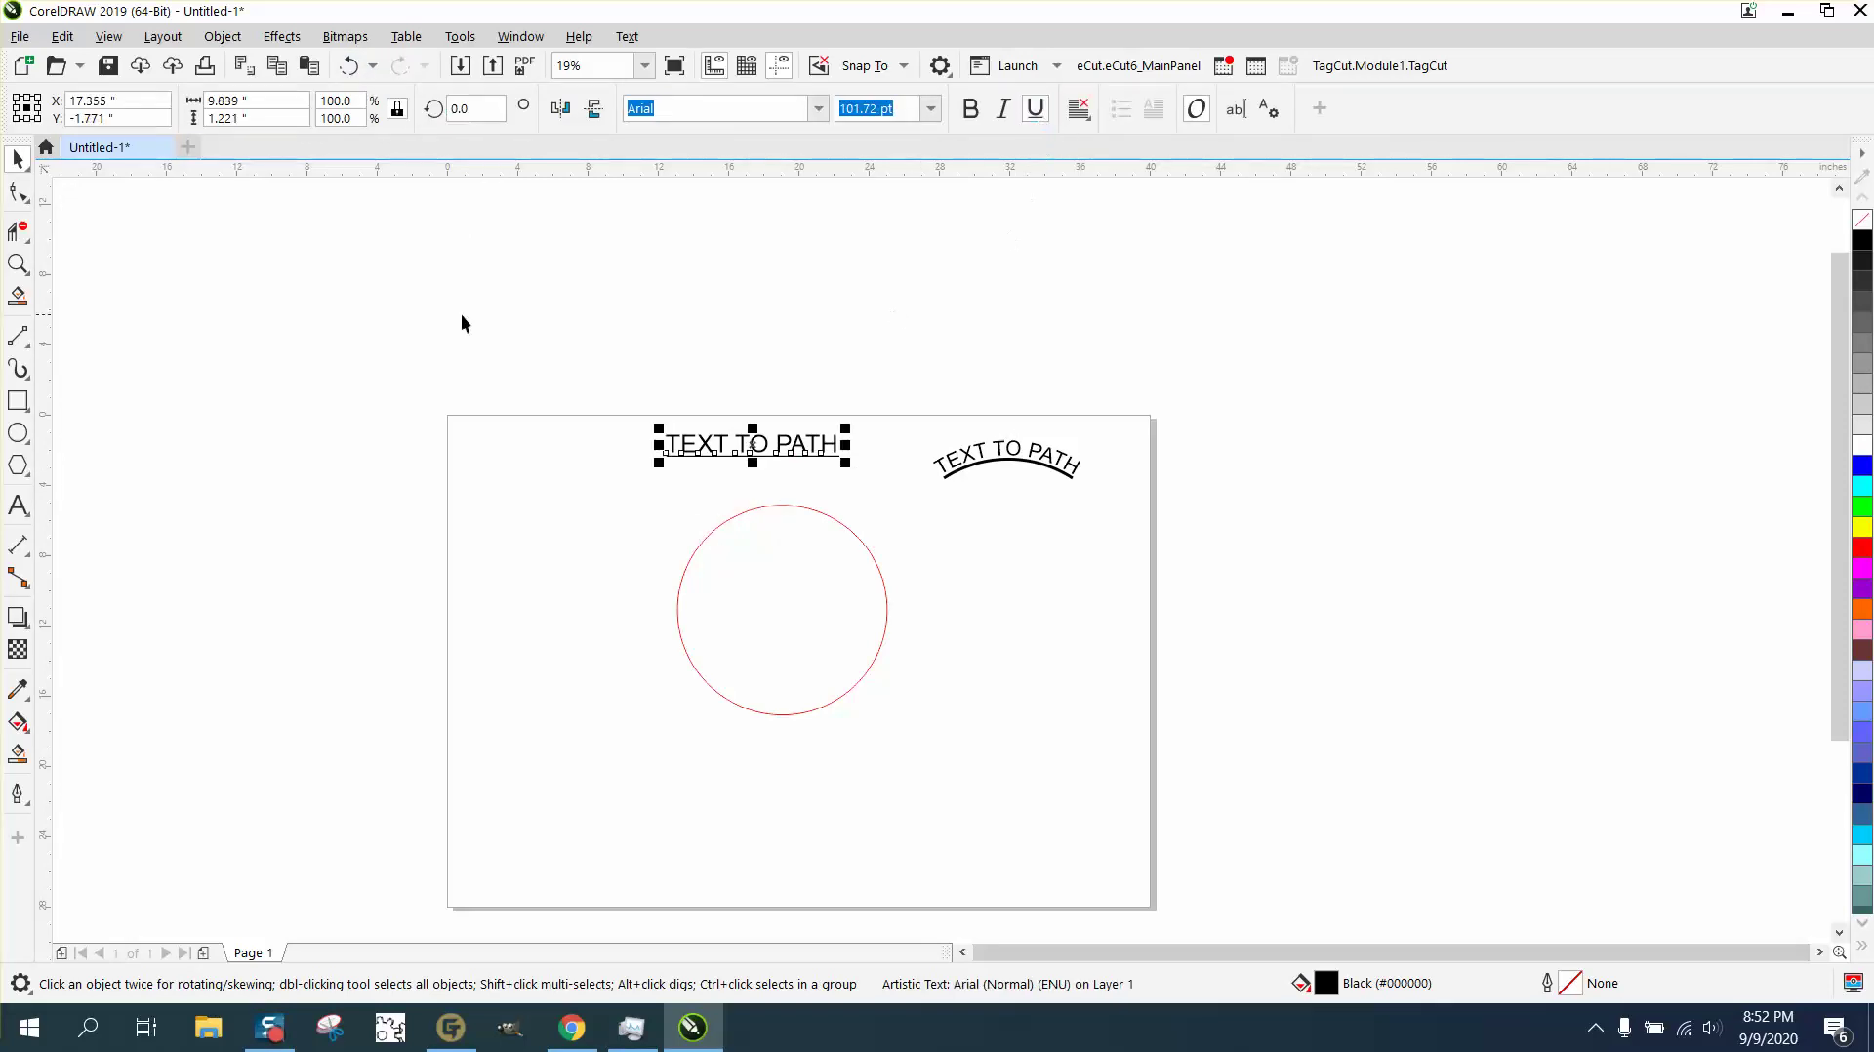
click(18, 263)
drag(635, 372, 1074, 766)
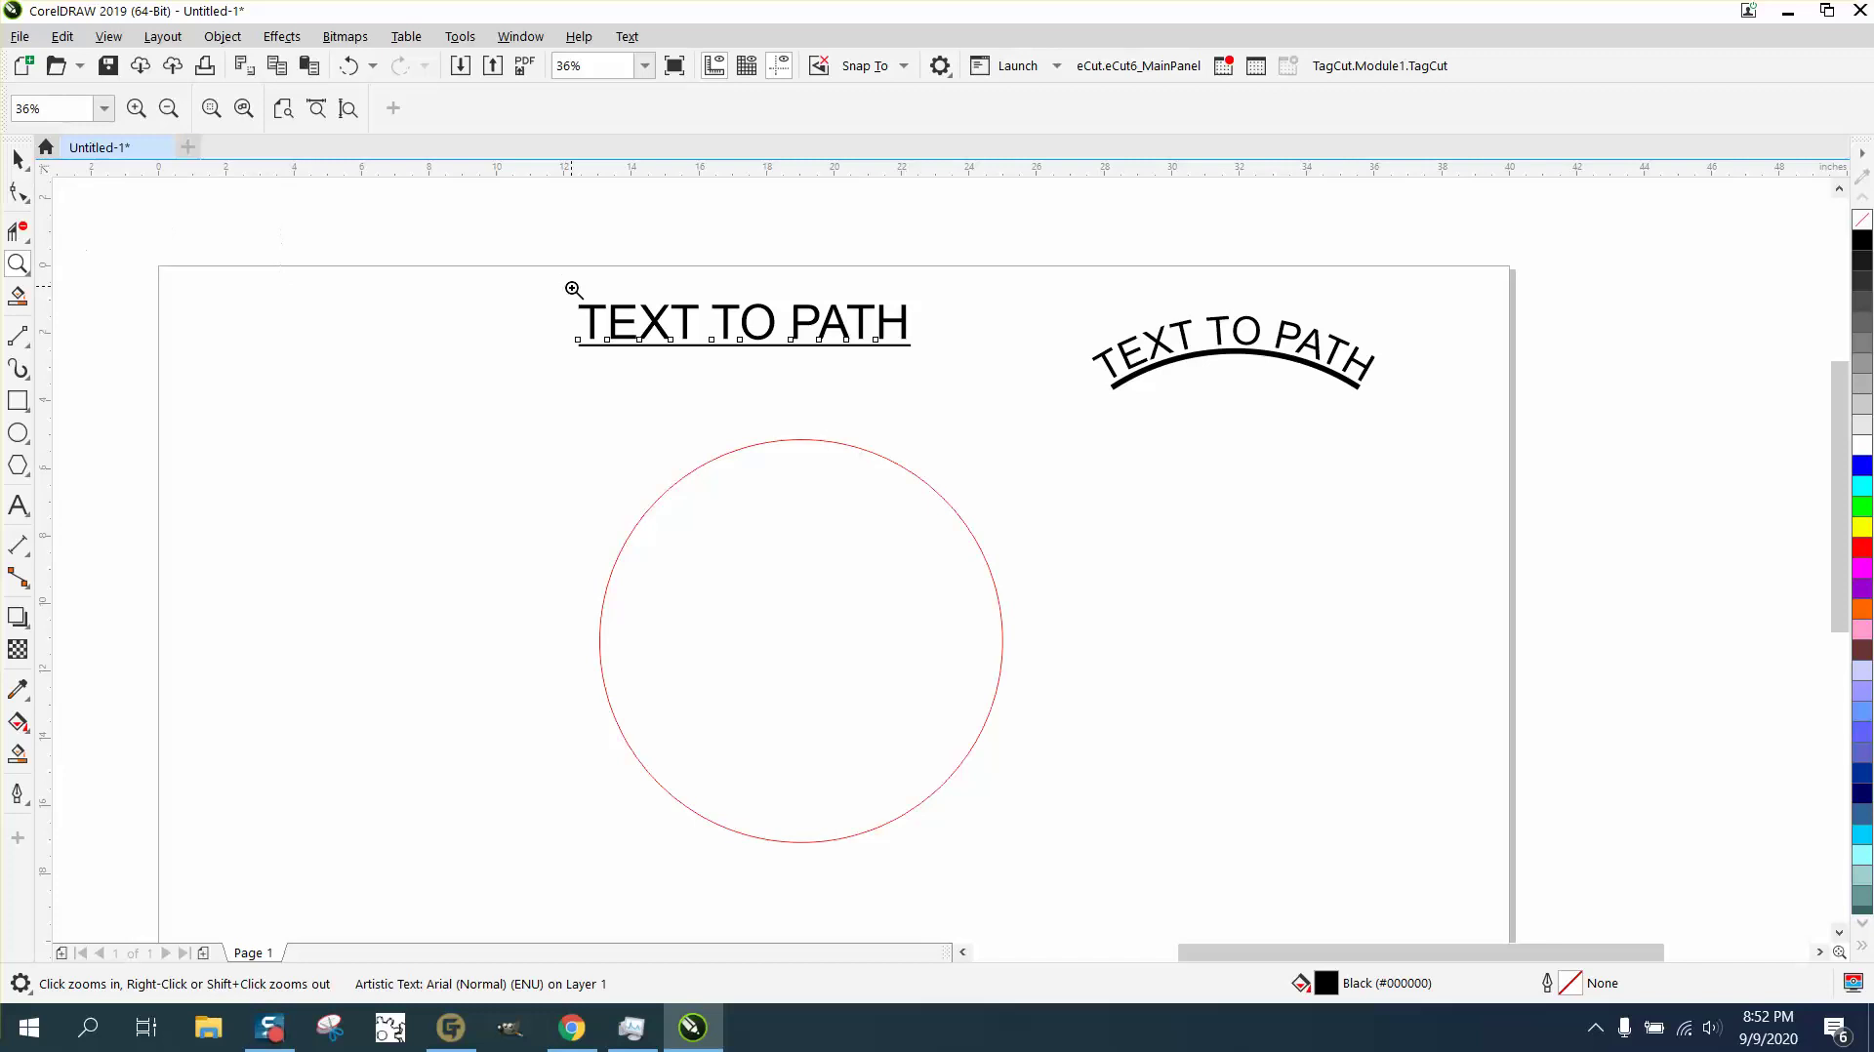
drag(573, 290, 966, 395)
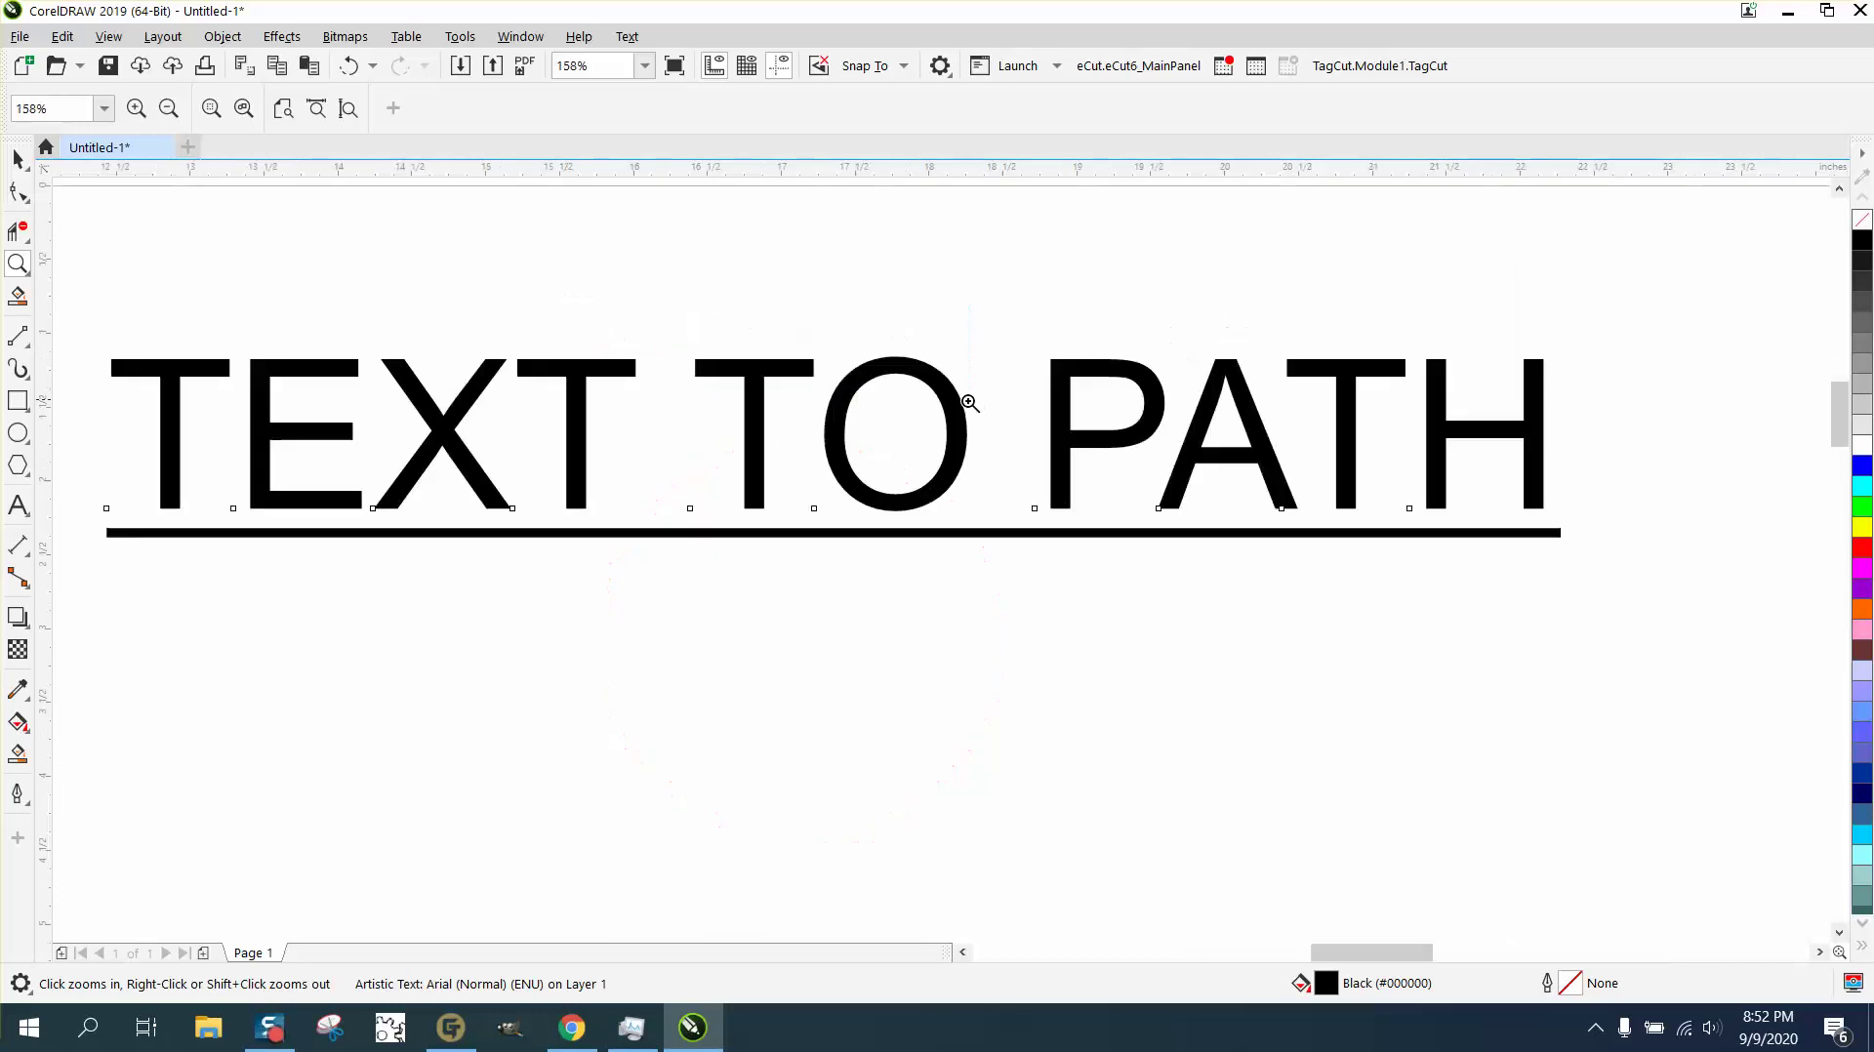
click(19, 157)
scroll(588, 239, down, 2)
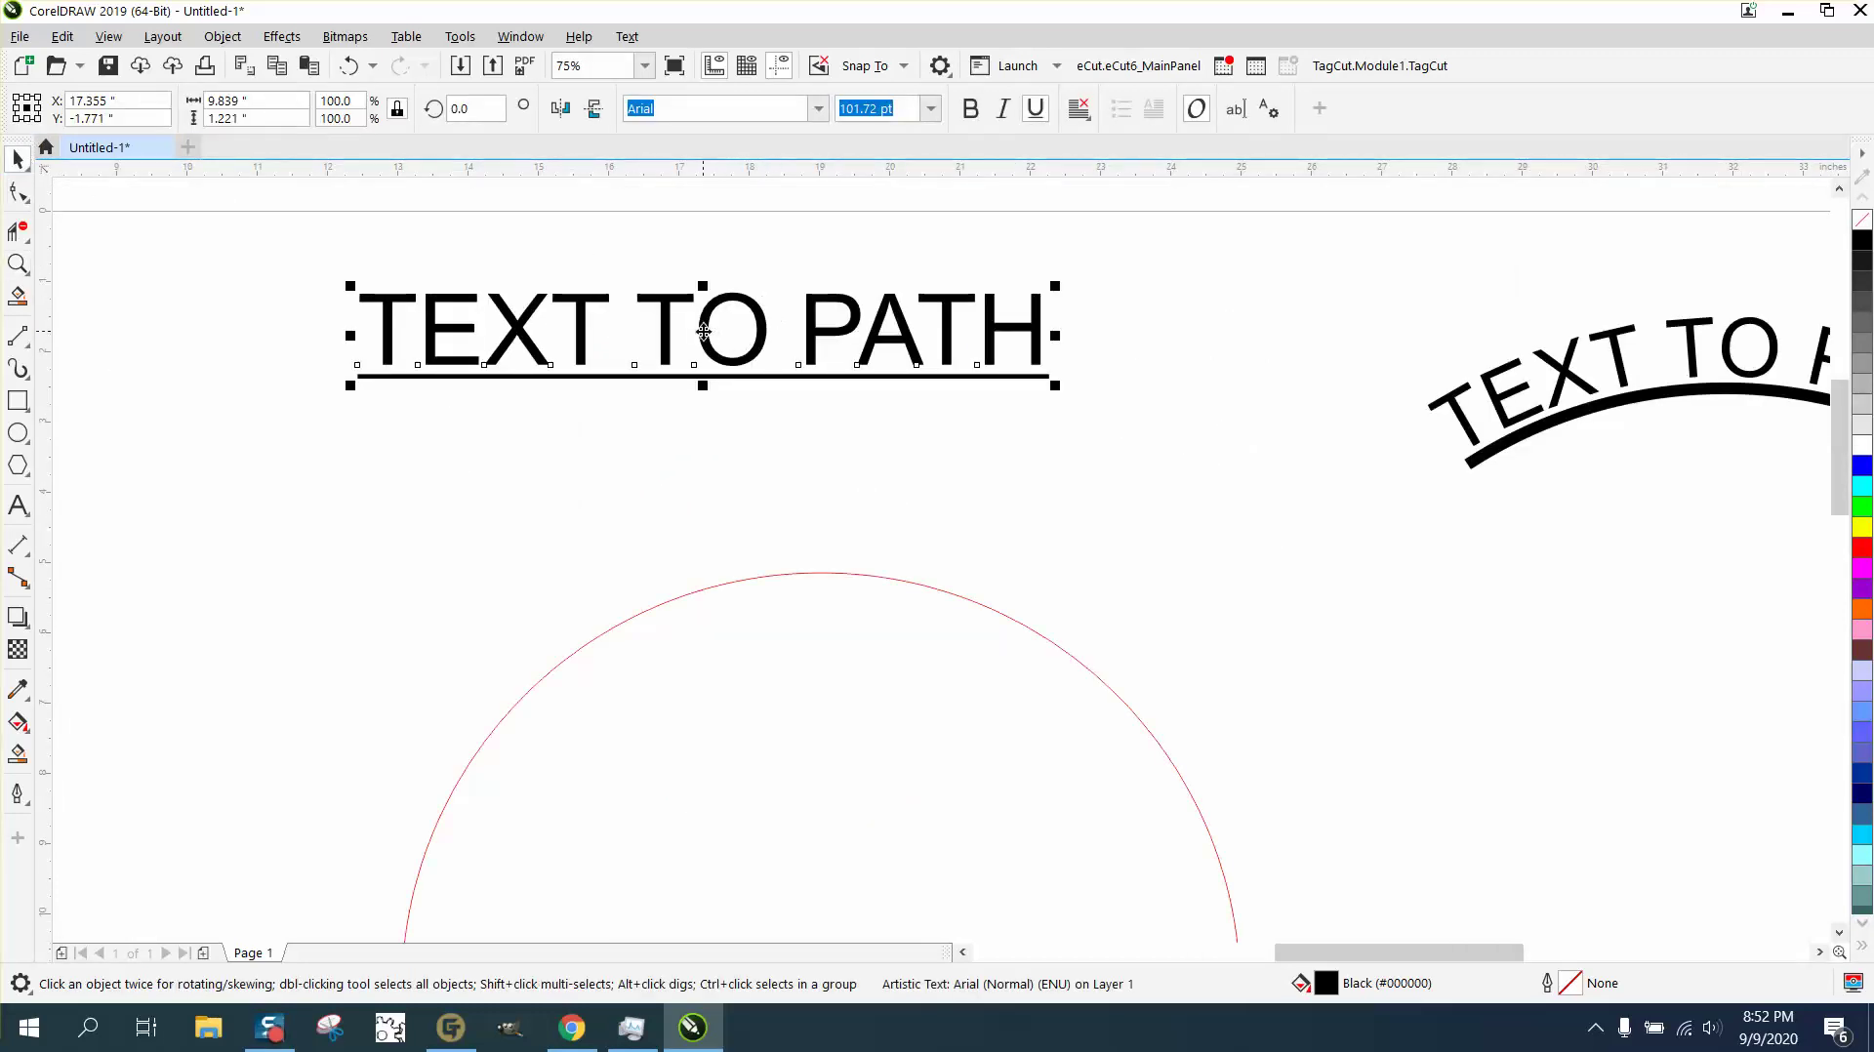
- Re-fit the underlined text to the red circle, then undo both the fit and the underline
drag(702, 332, 819, 578)
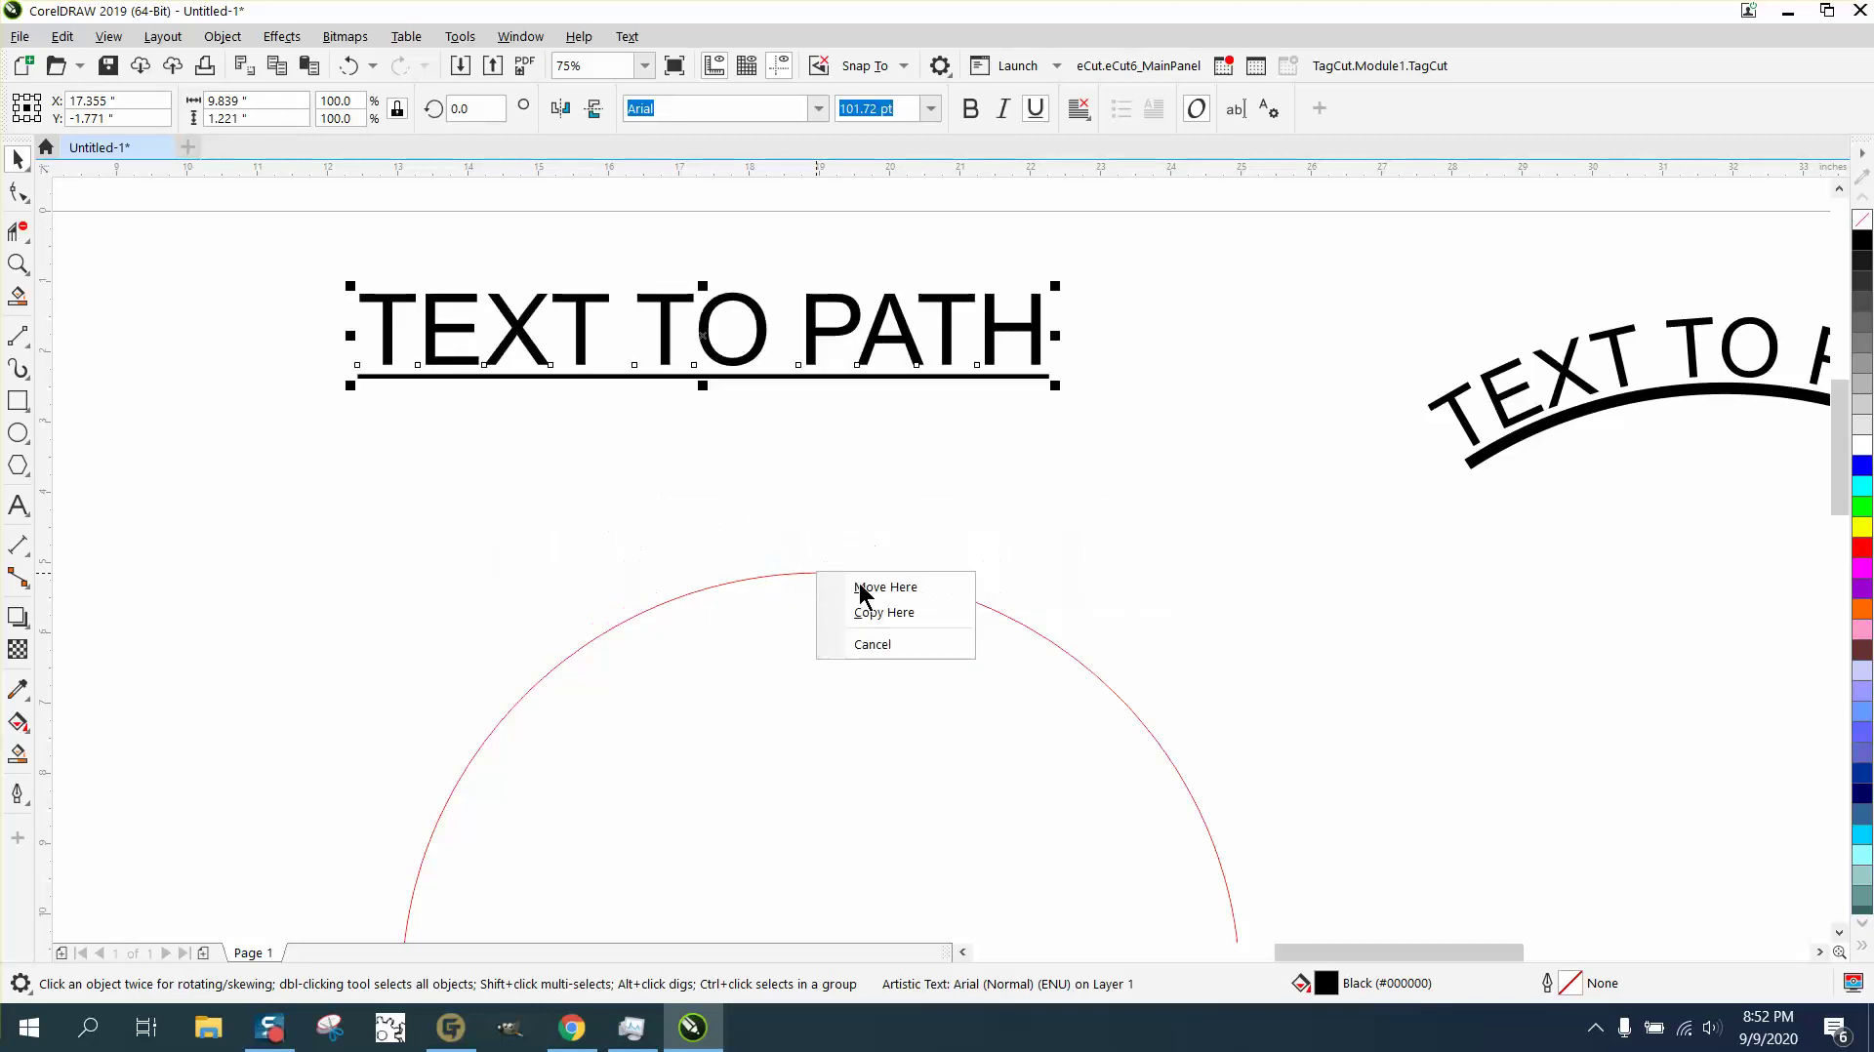
click(820, 432)
drag(702, 336, 817, 572)
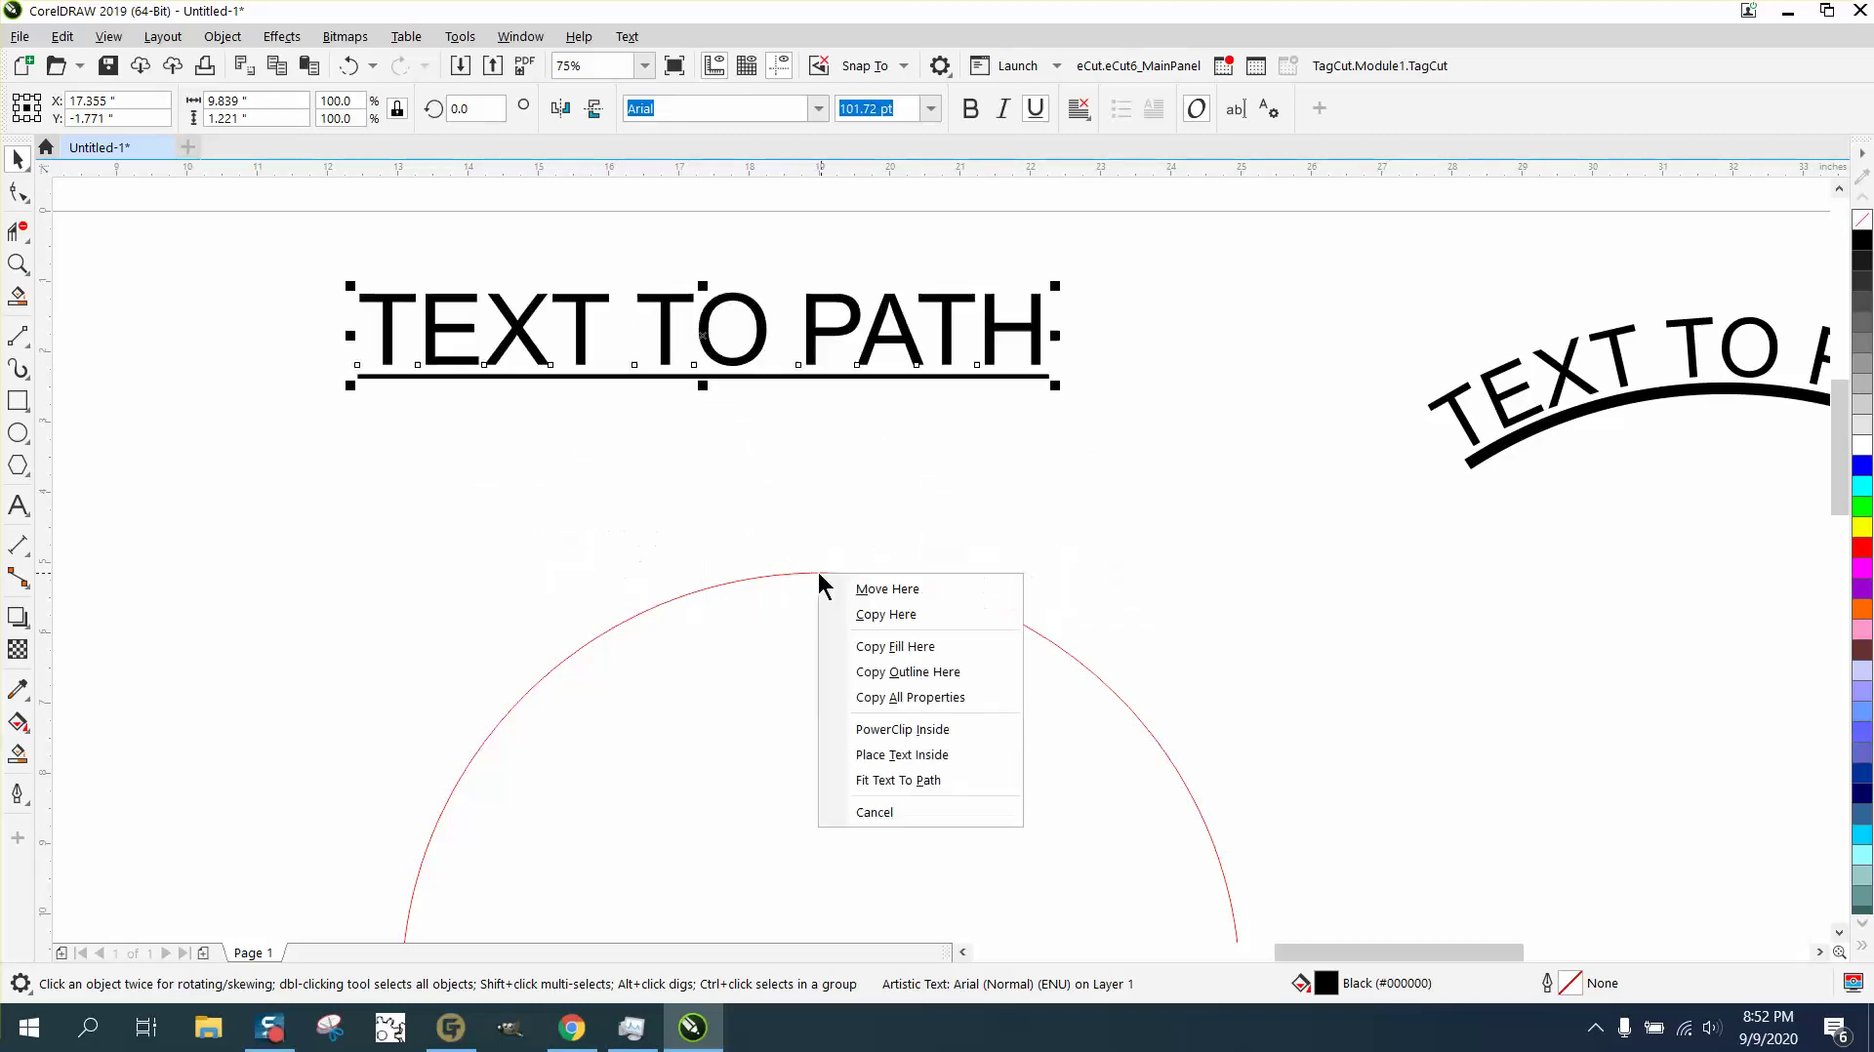
click(918, 779)
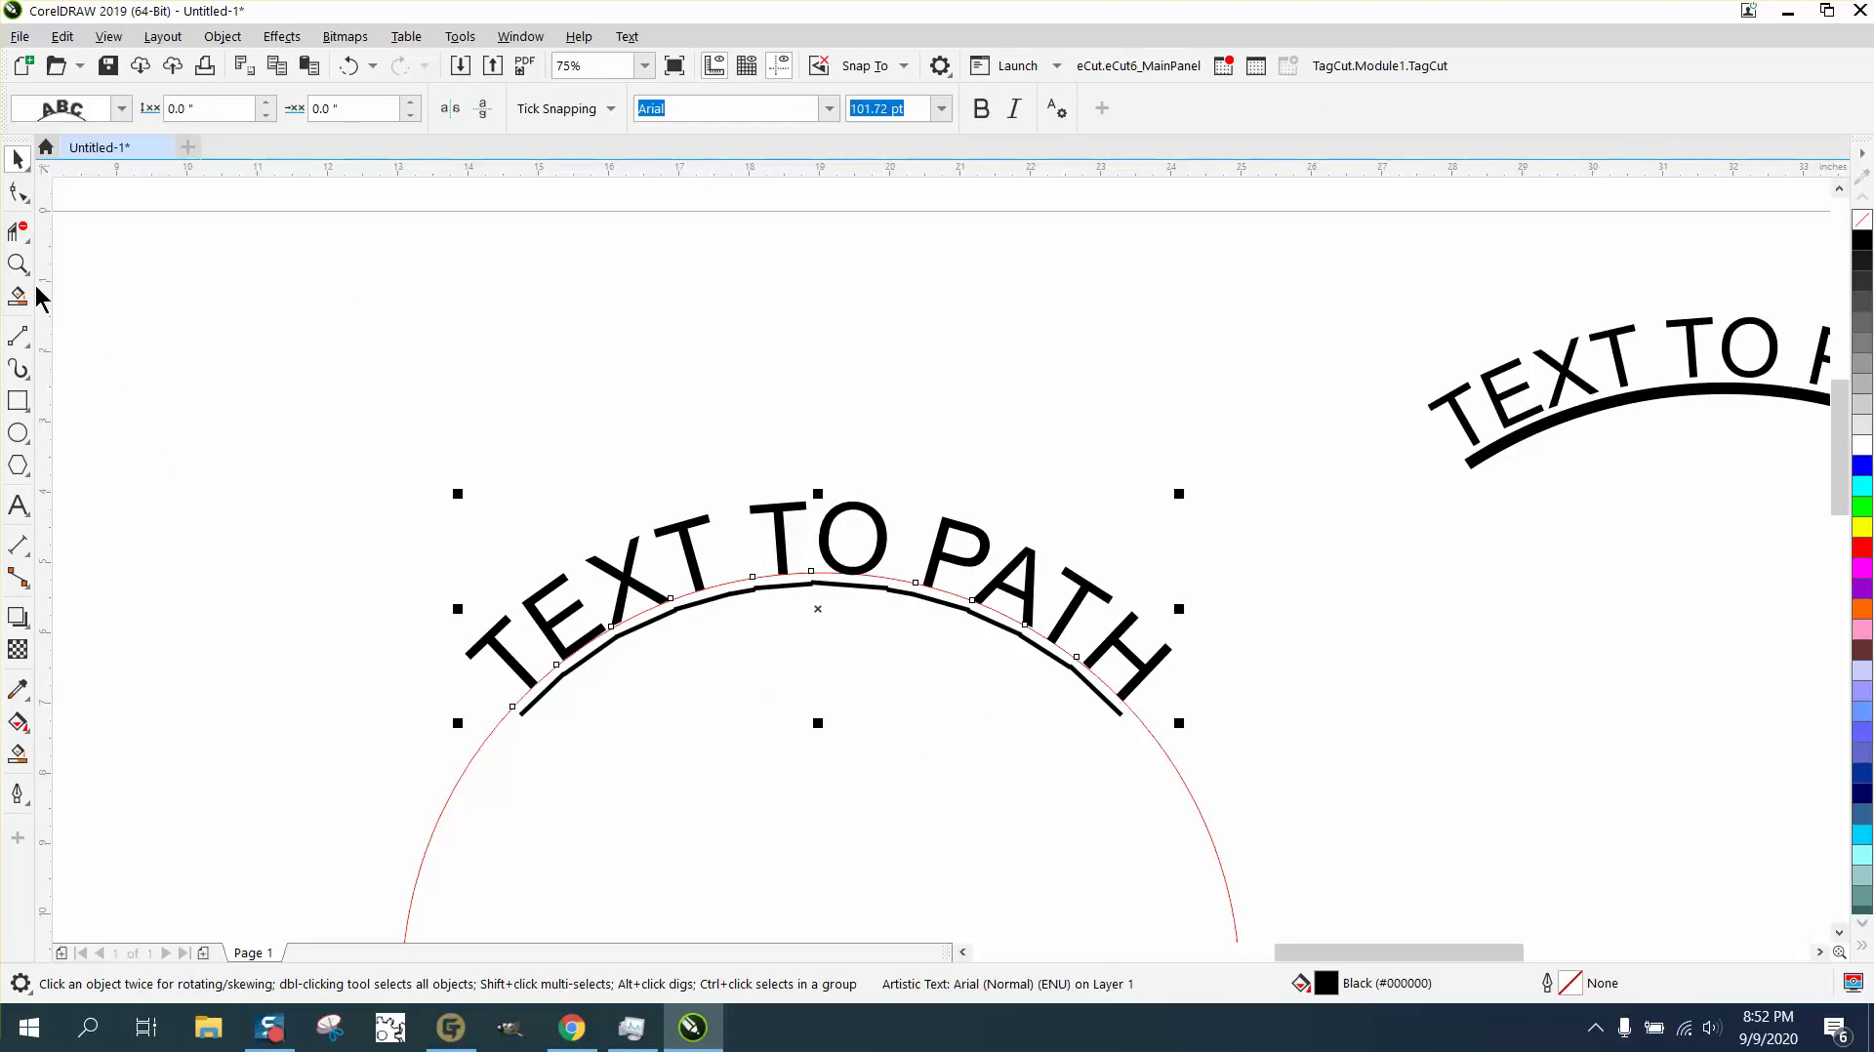
click(18, 263)
drag(675, 528, 904, 653)
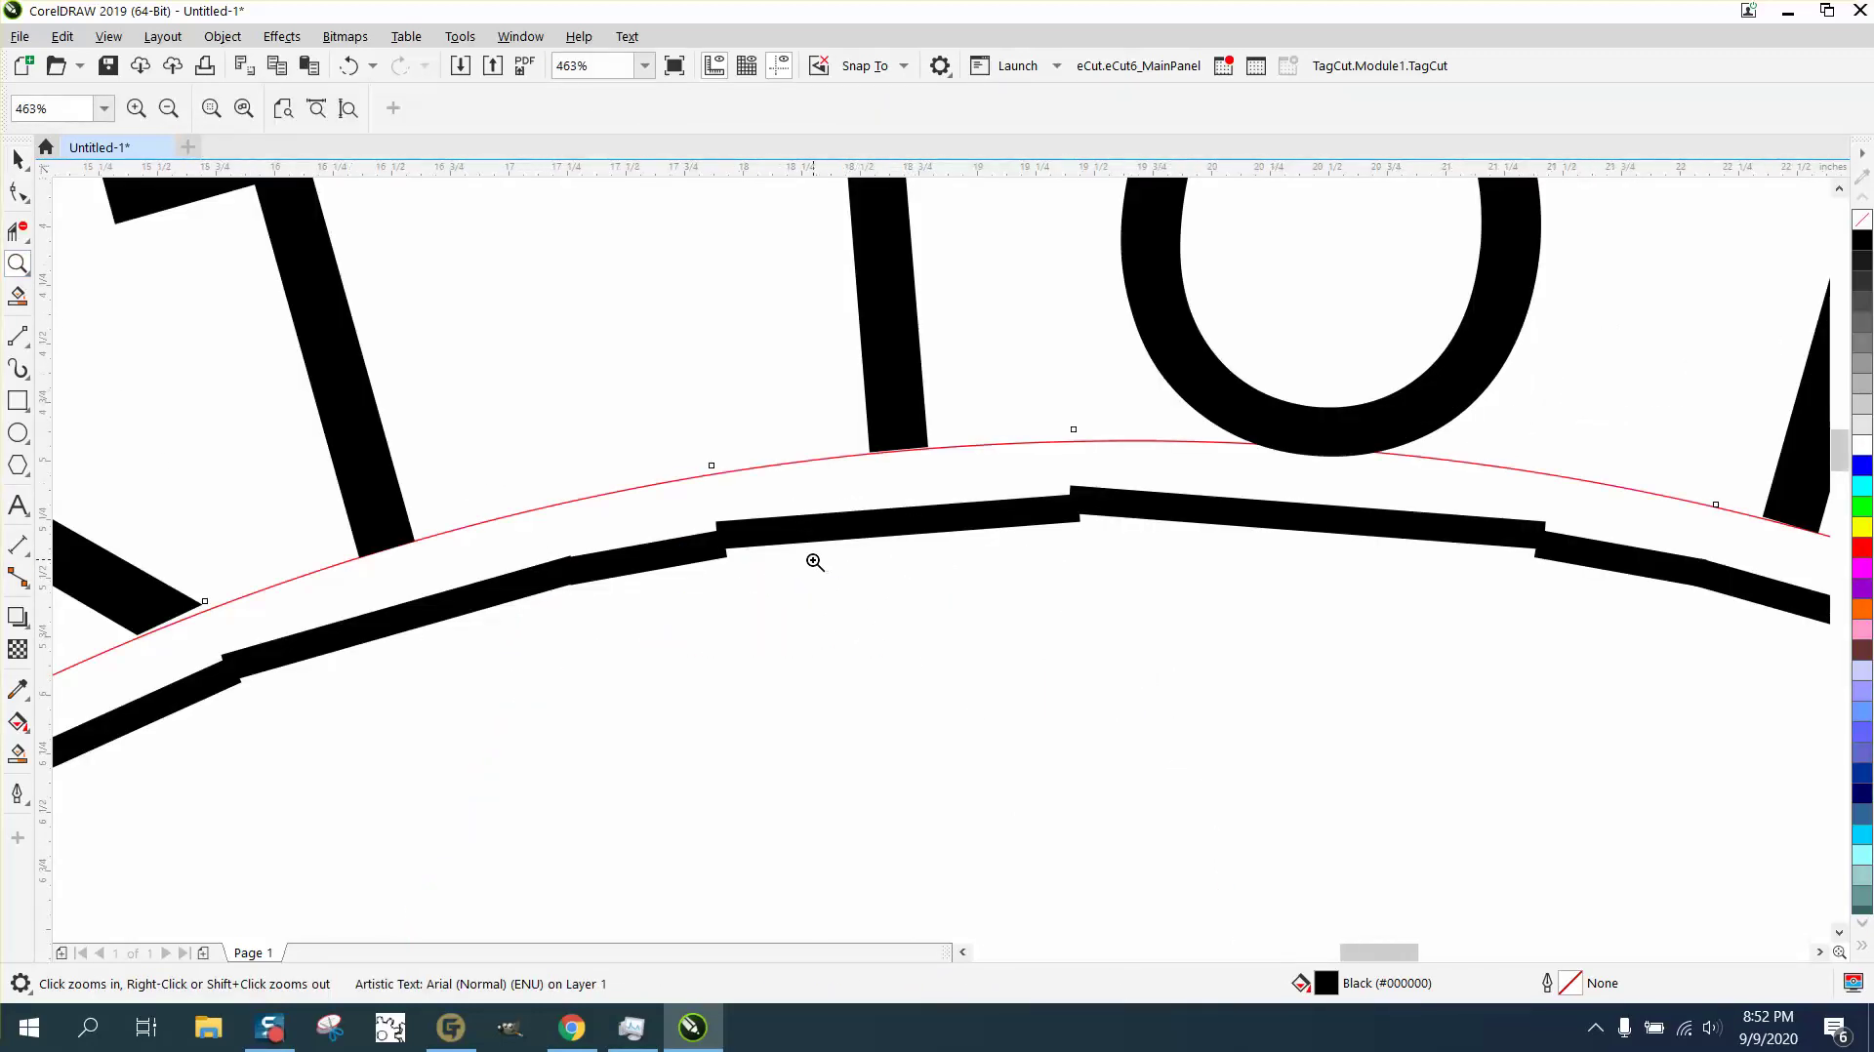
scroll(815, 559, down, 3)
scroll(813, 556, down, 2)
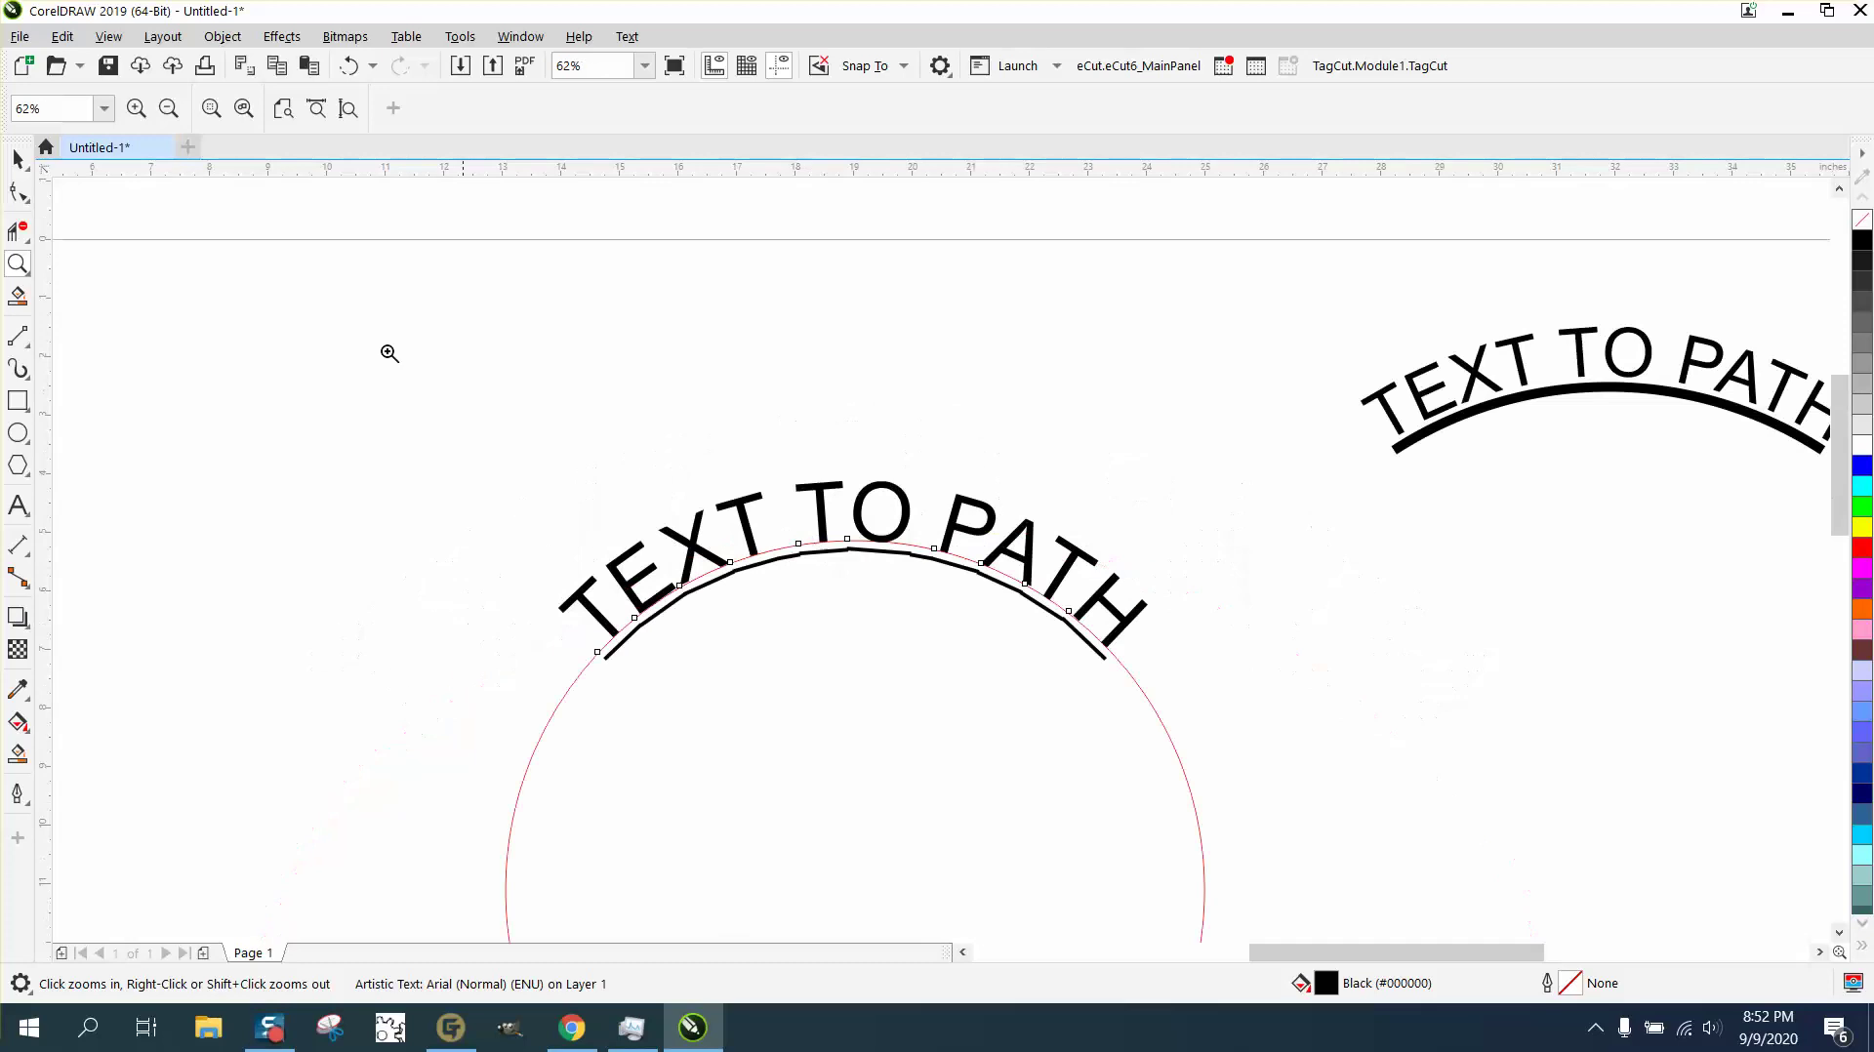
click(343, 66)
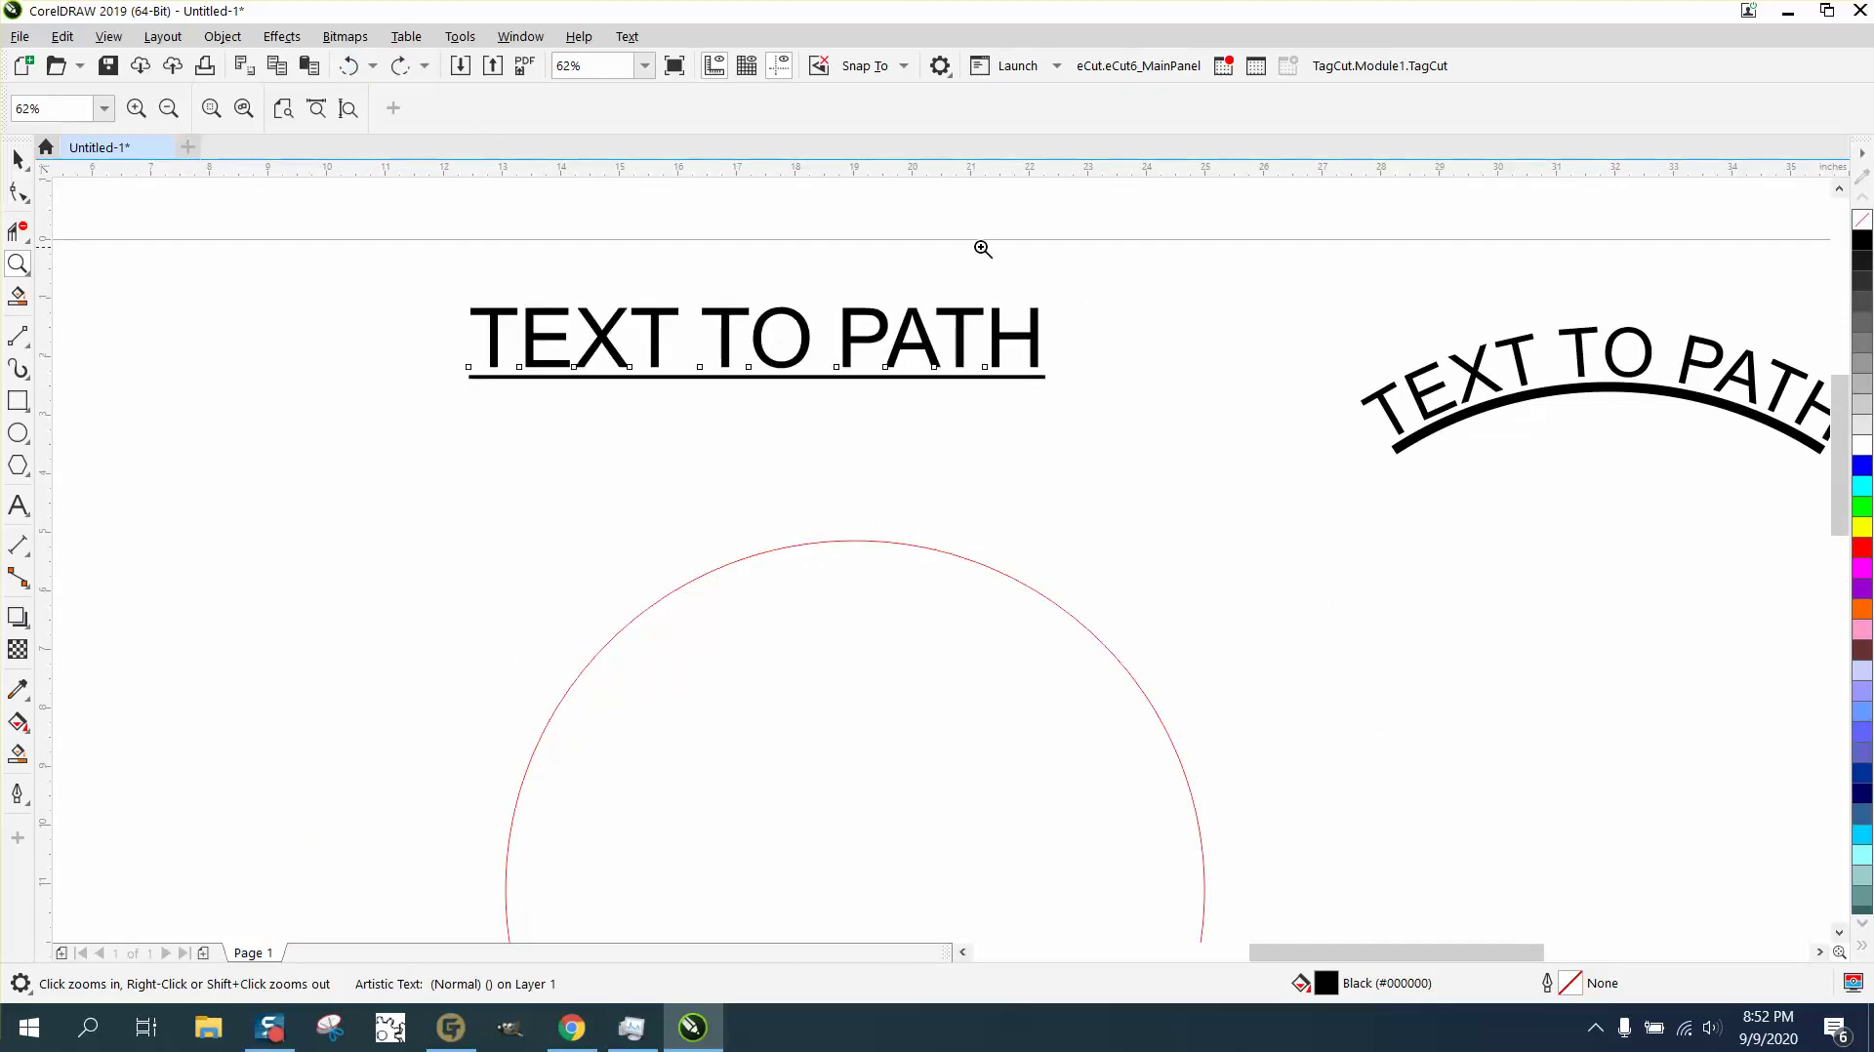
click(348, 68)
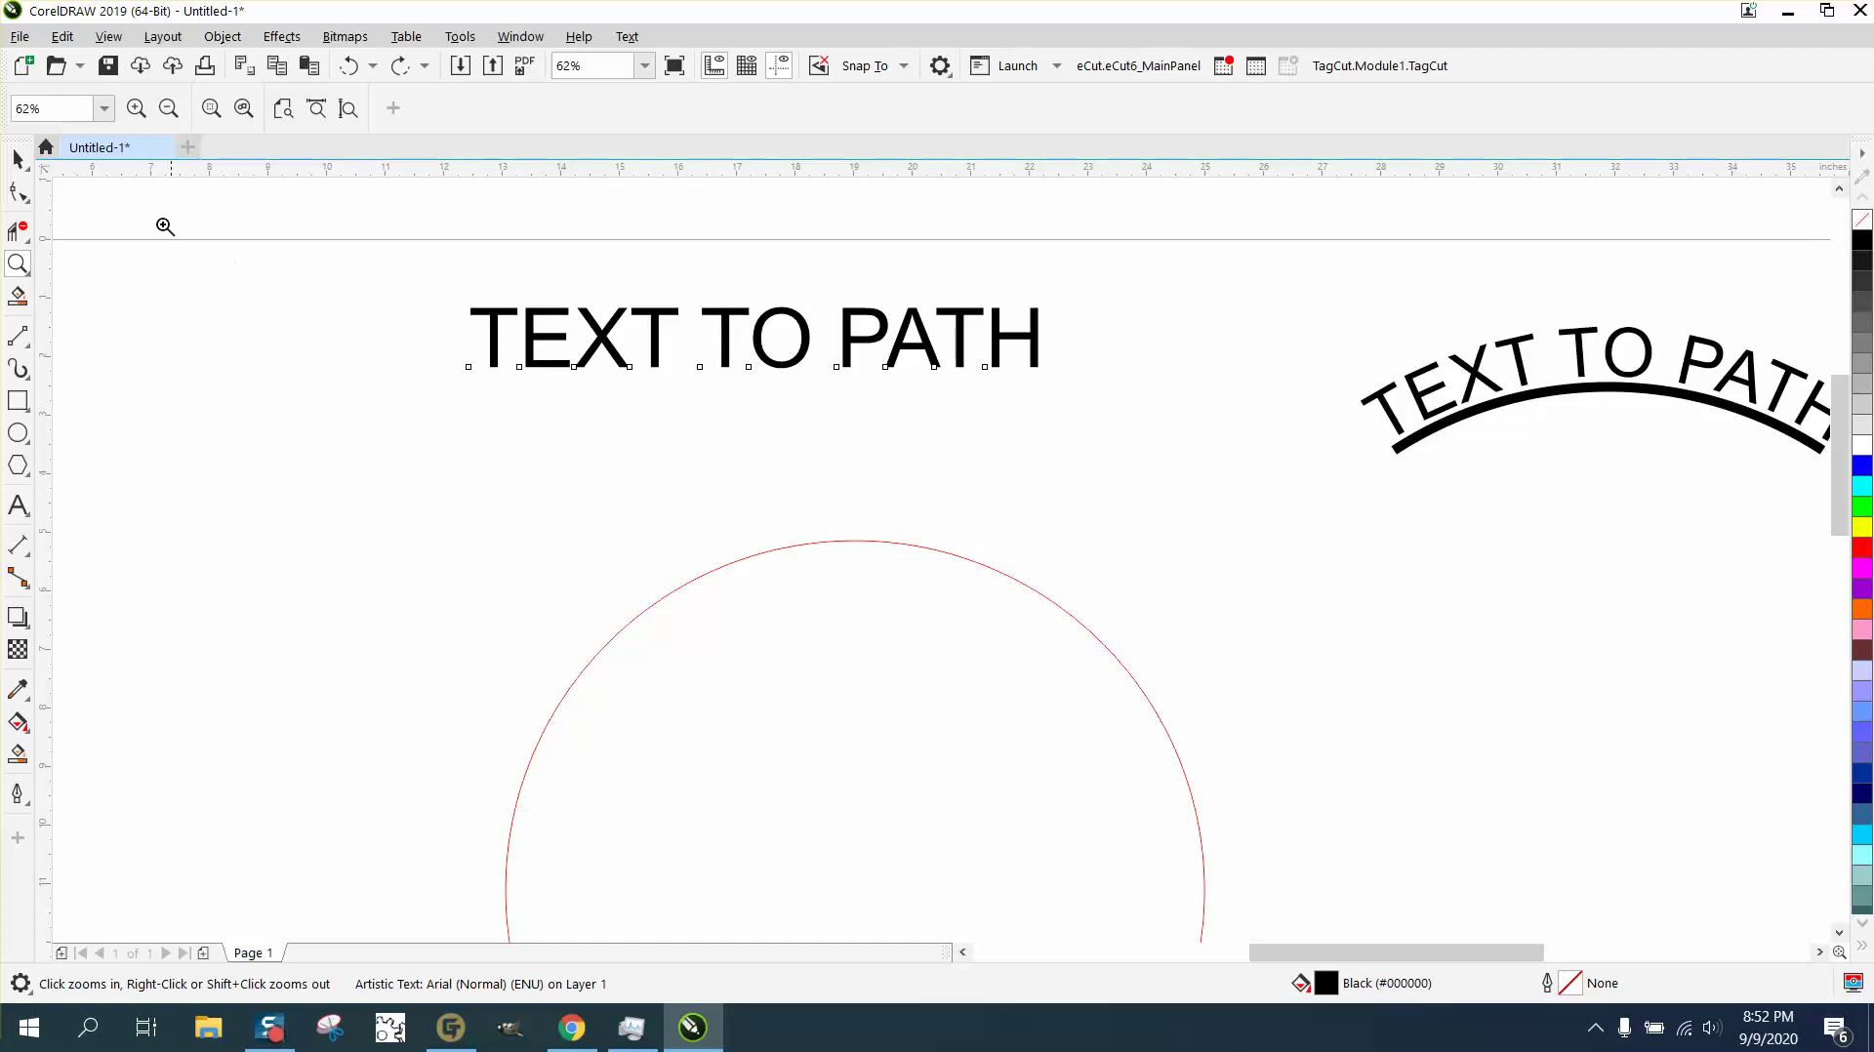
- Fit the straight 'TEXT TO PATH' text along the top of the red circle
click(24, 170)
click(761, 342)
click(17, 159)
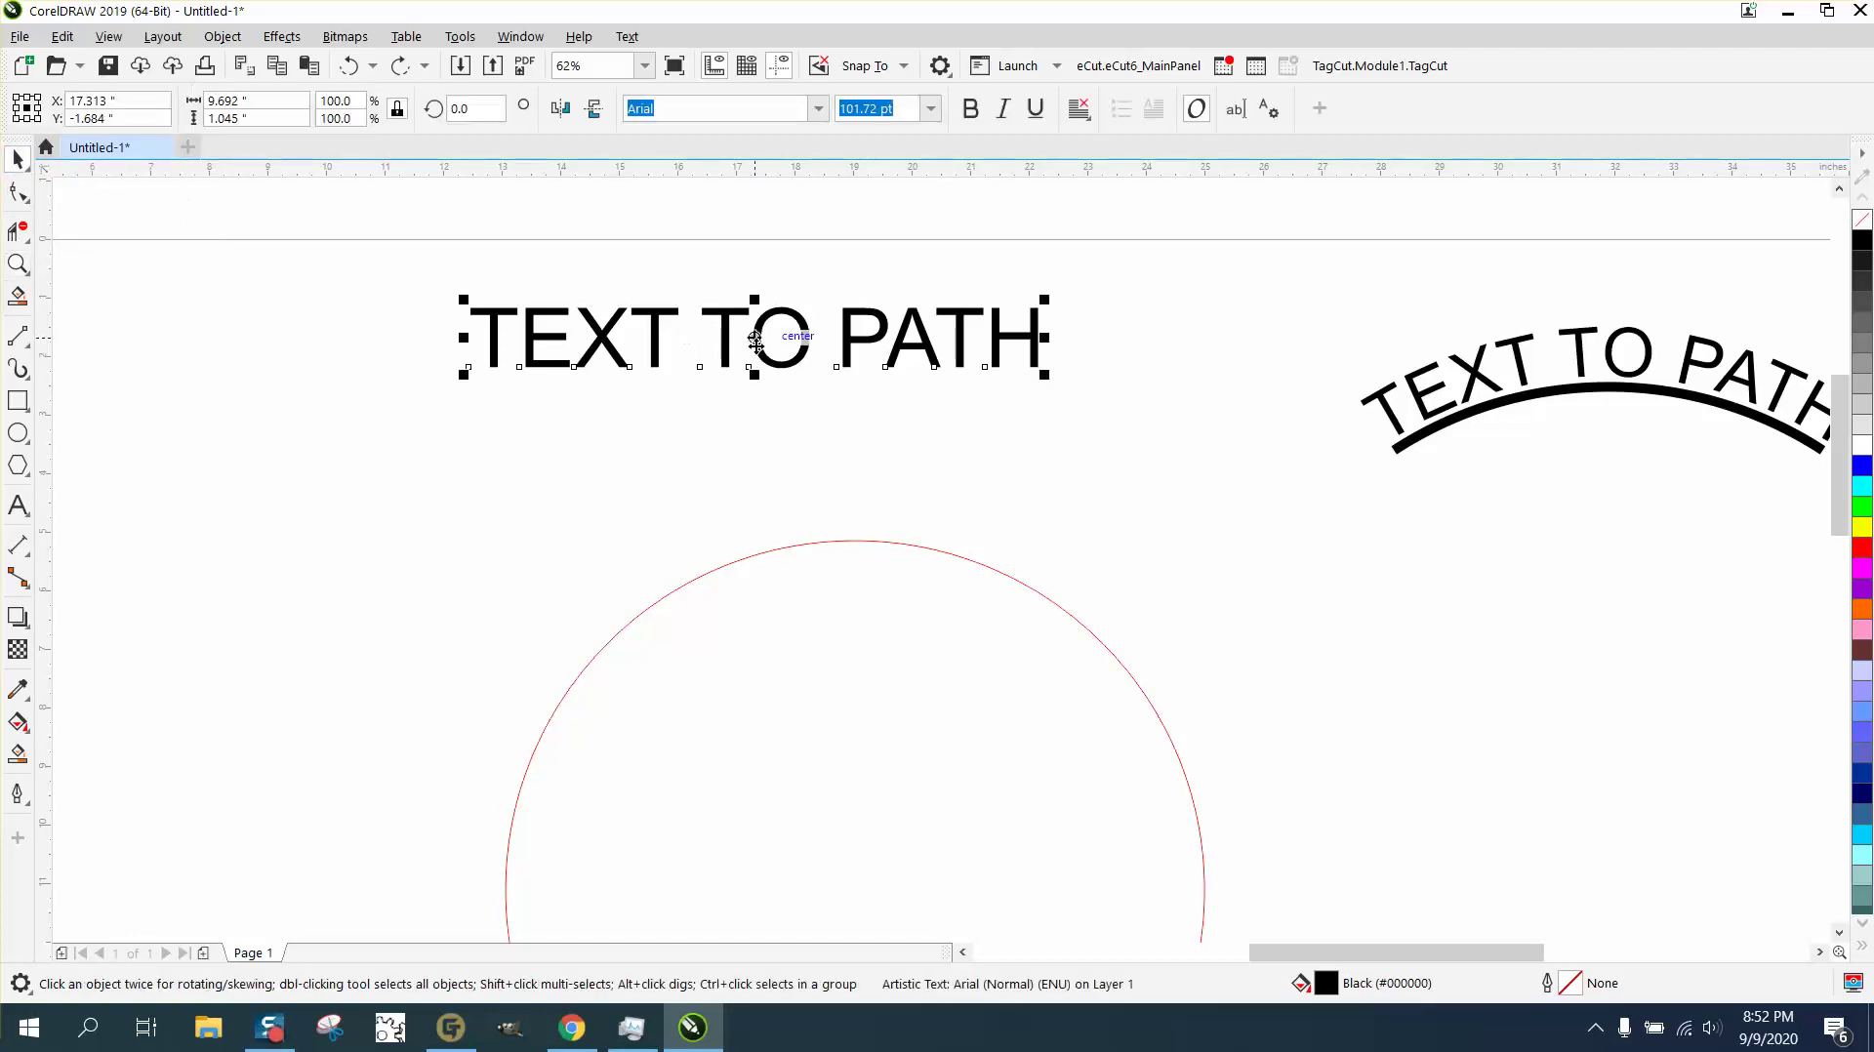
drag(766, 343, 862, 543)
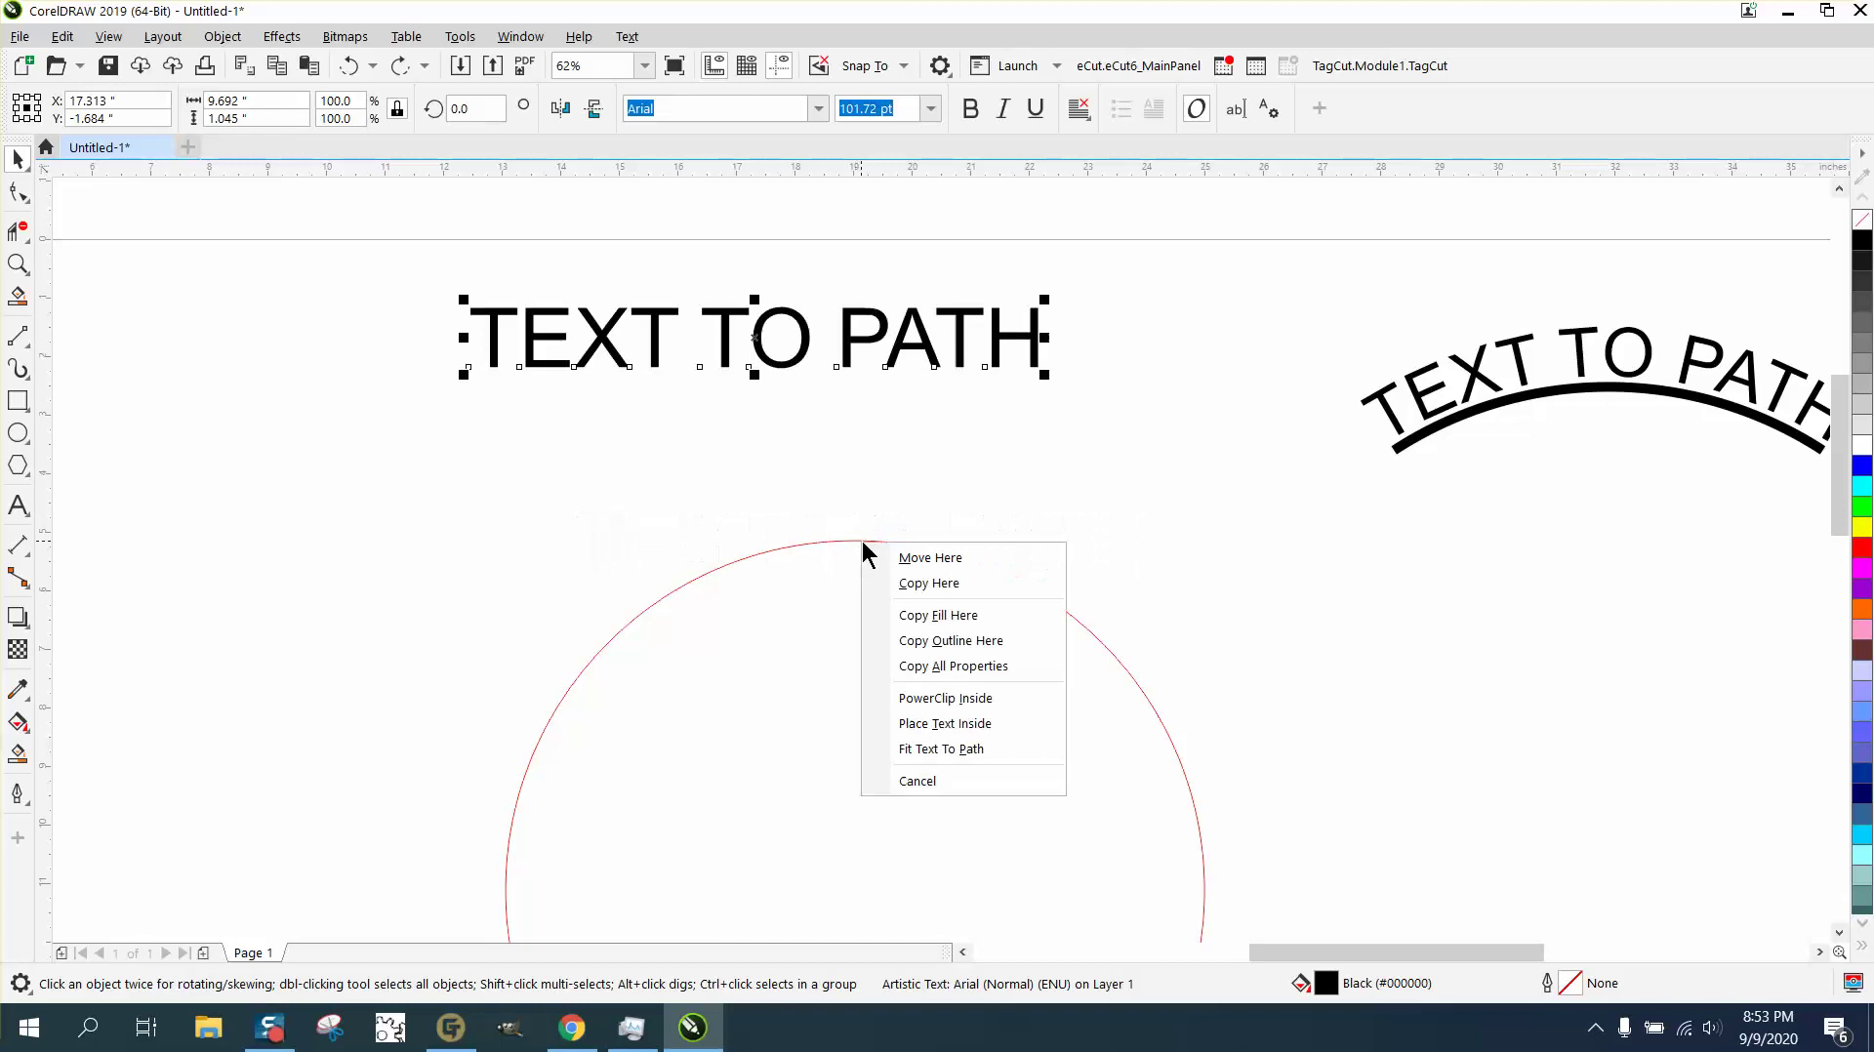
click(929, 750)
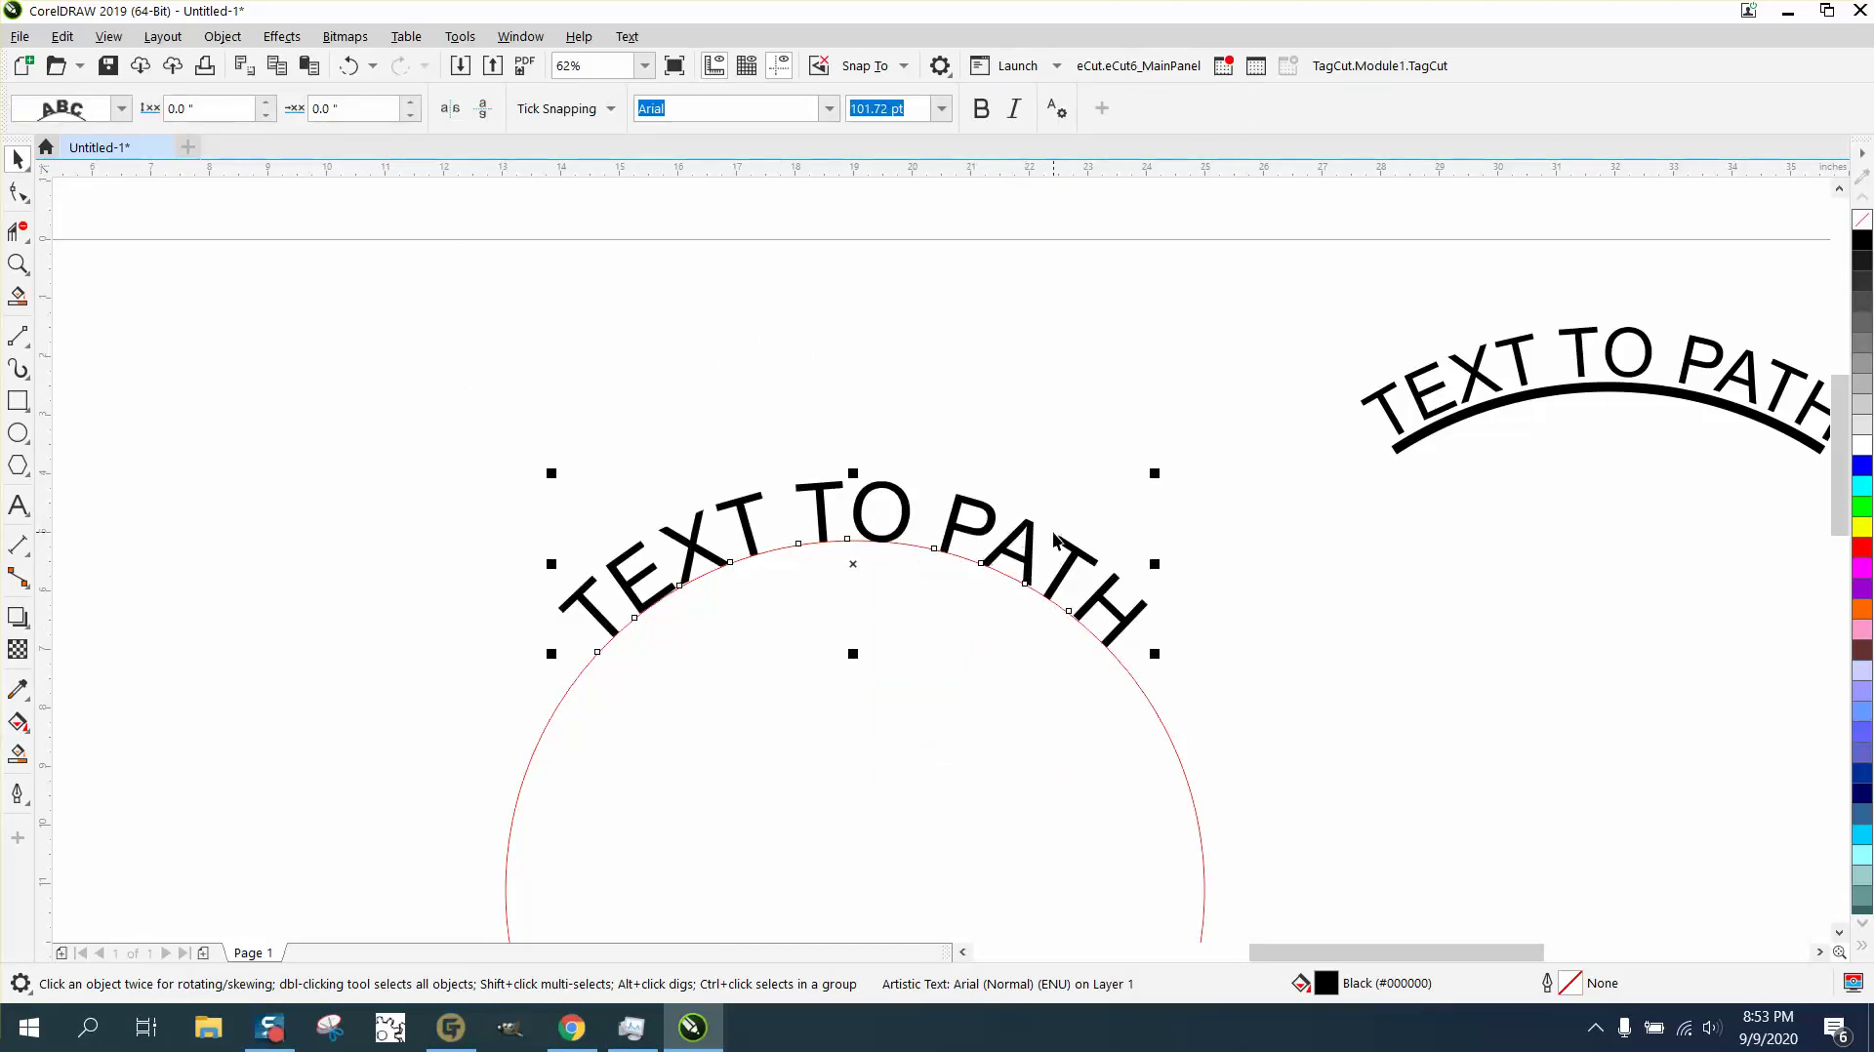
- Set the text's distance from the path to 0.15"
click(266, 101)
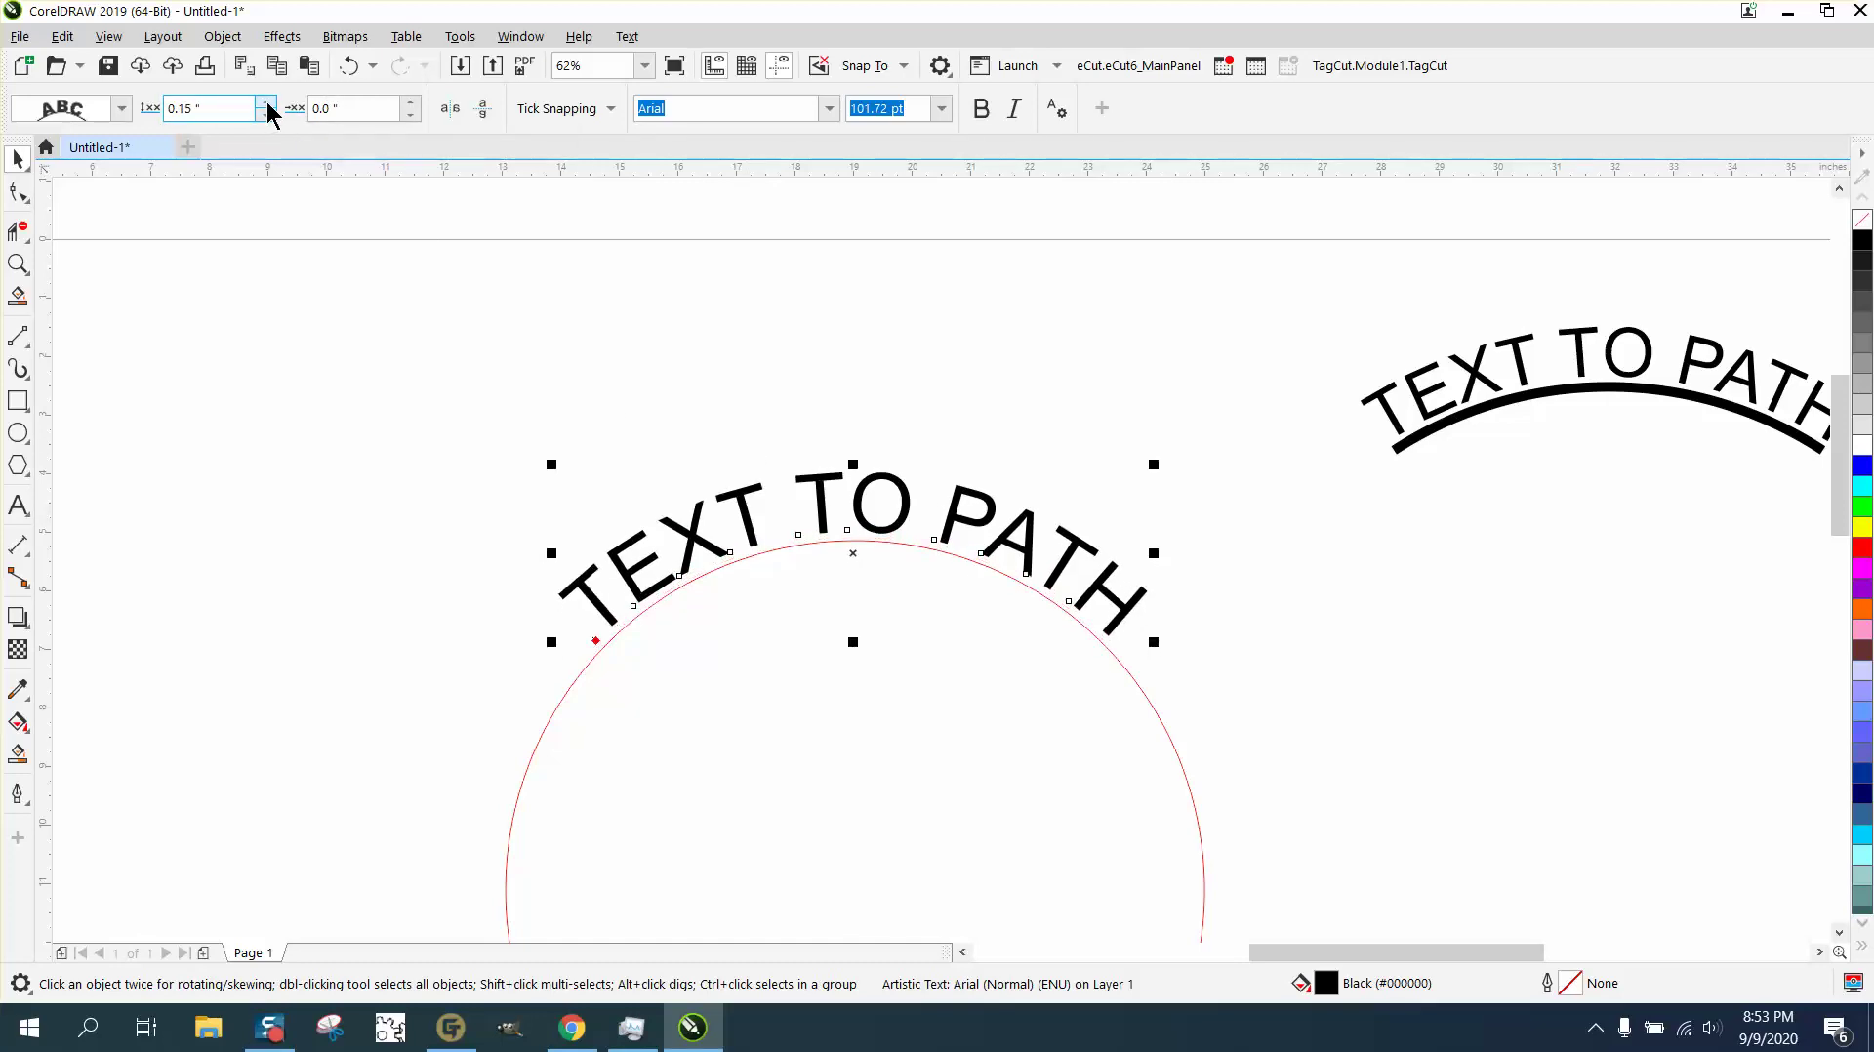
click(267, 103)
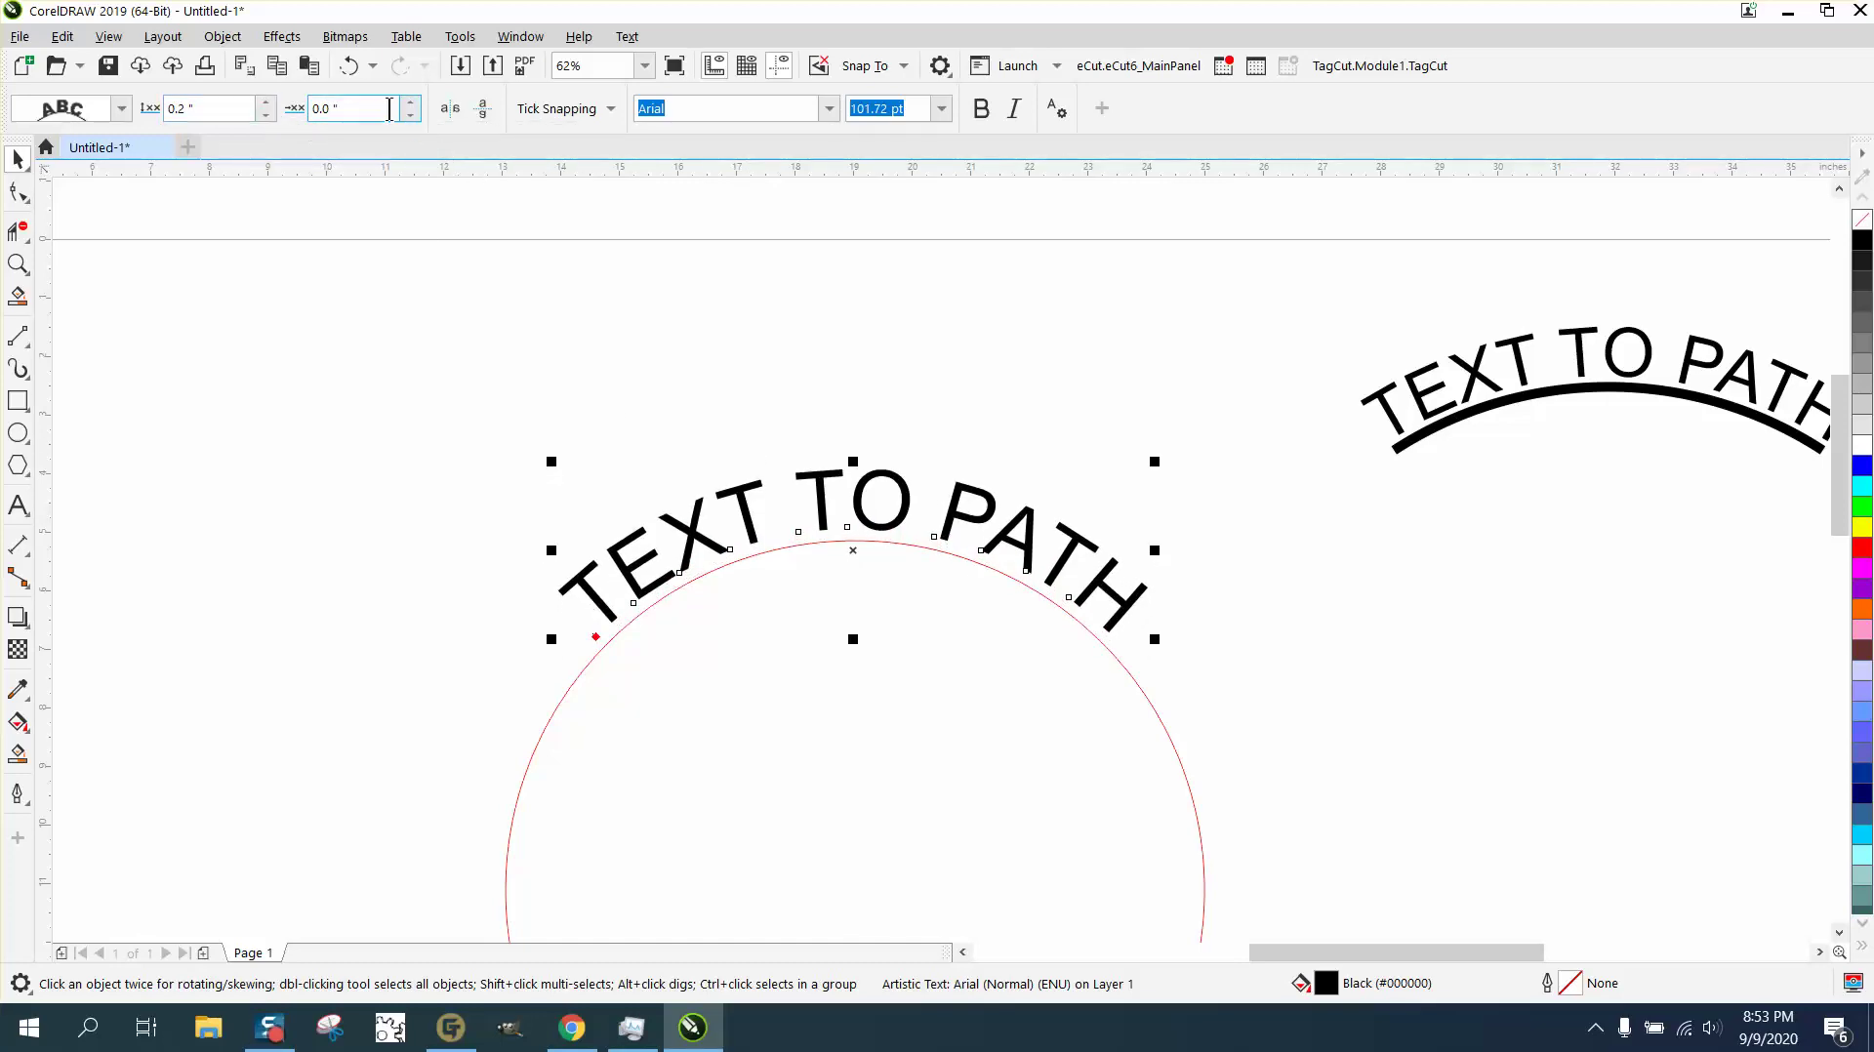
click(267, 115)
scroll(361, 186, down, 2)
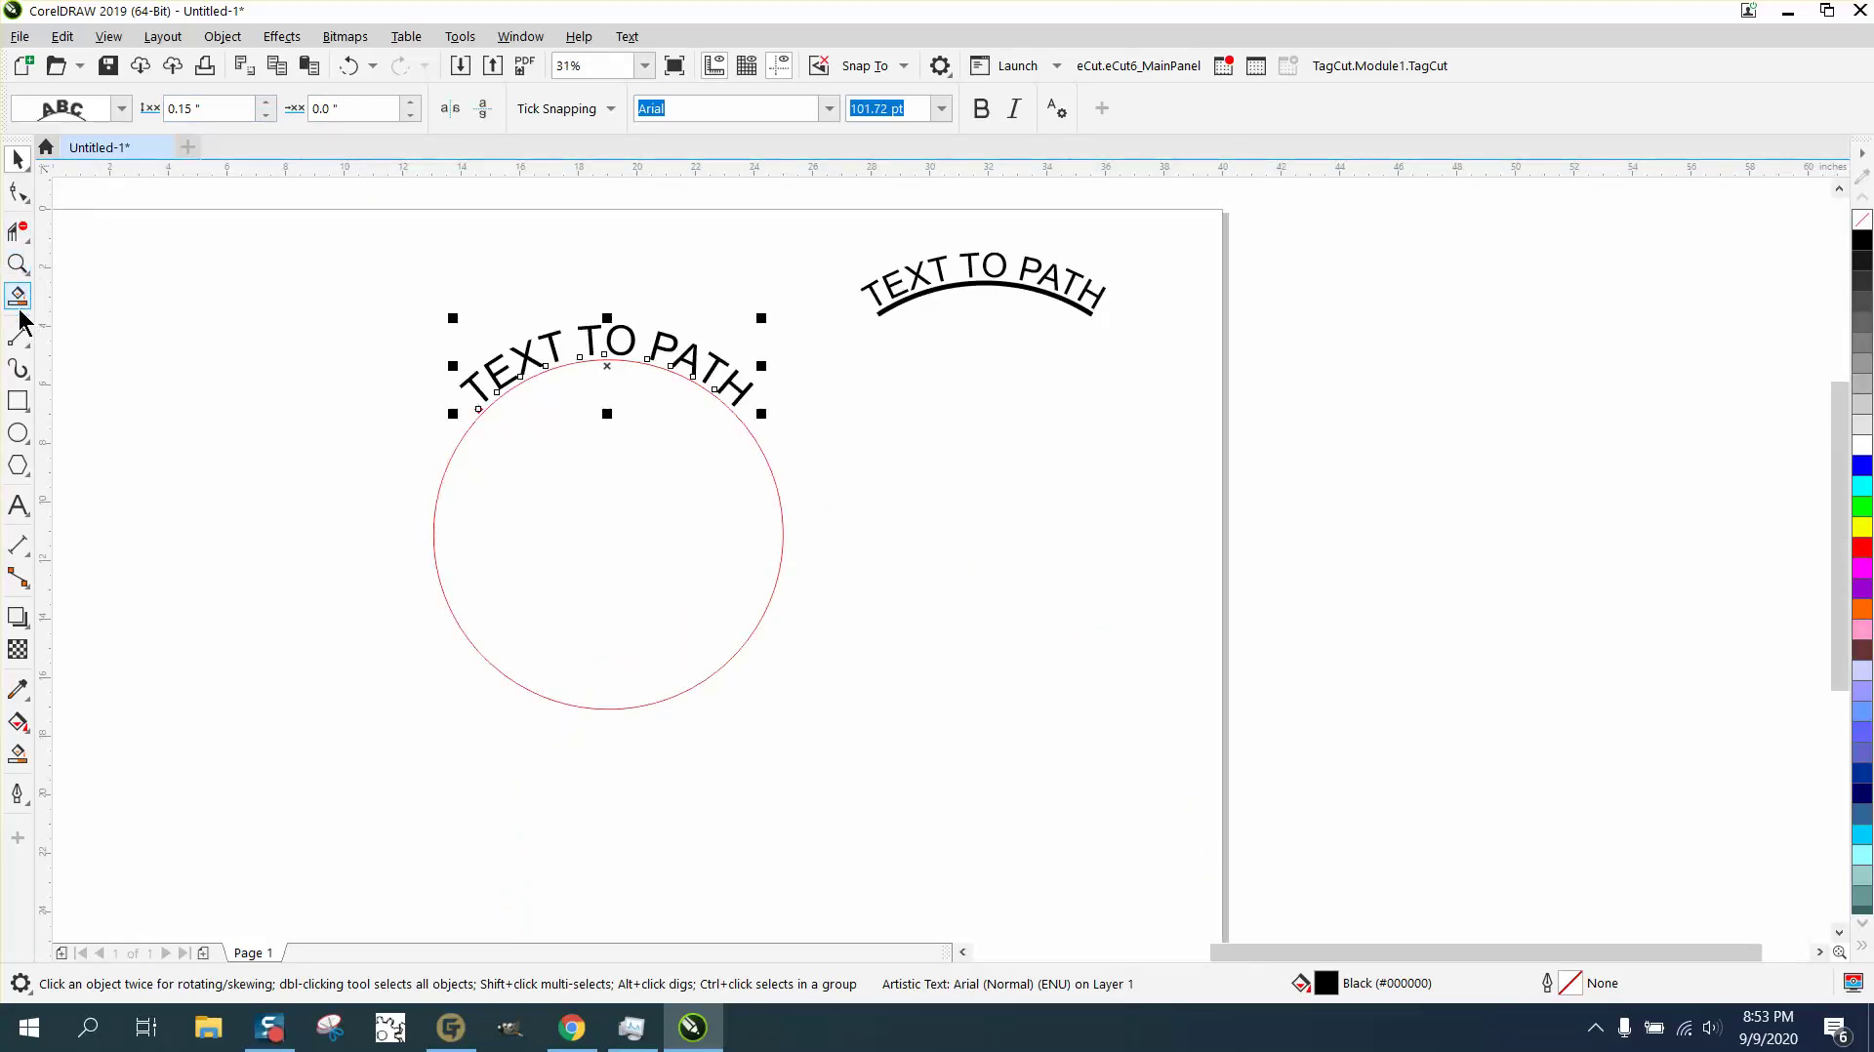
click(18, 264)
- Draw a vertical two-point line up from the circle's centre
drag(351, 284, 1049, 752)
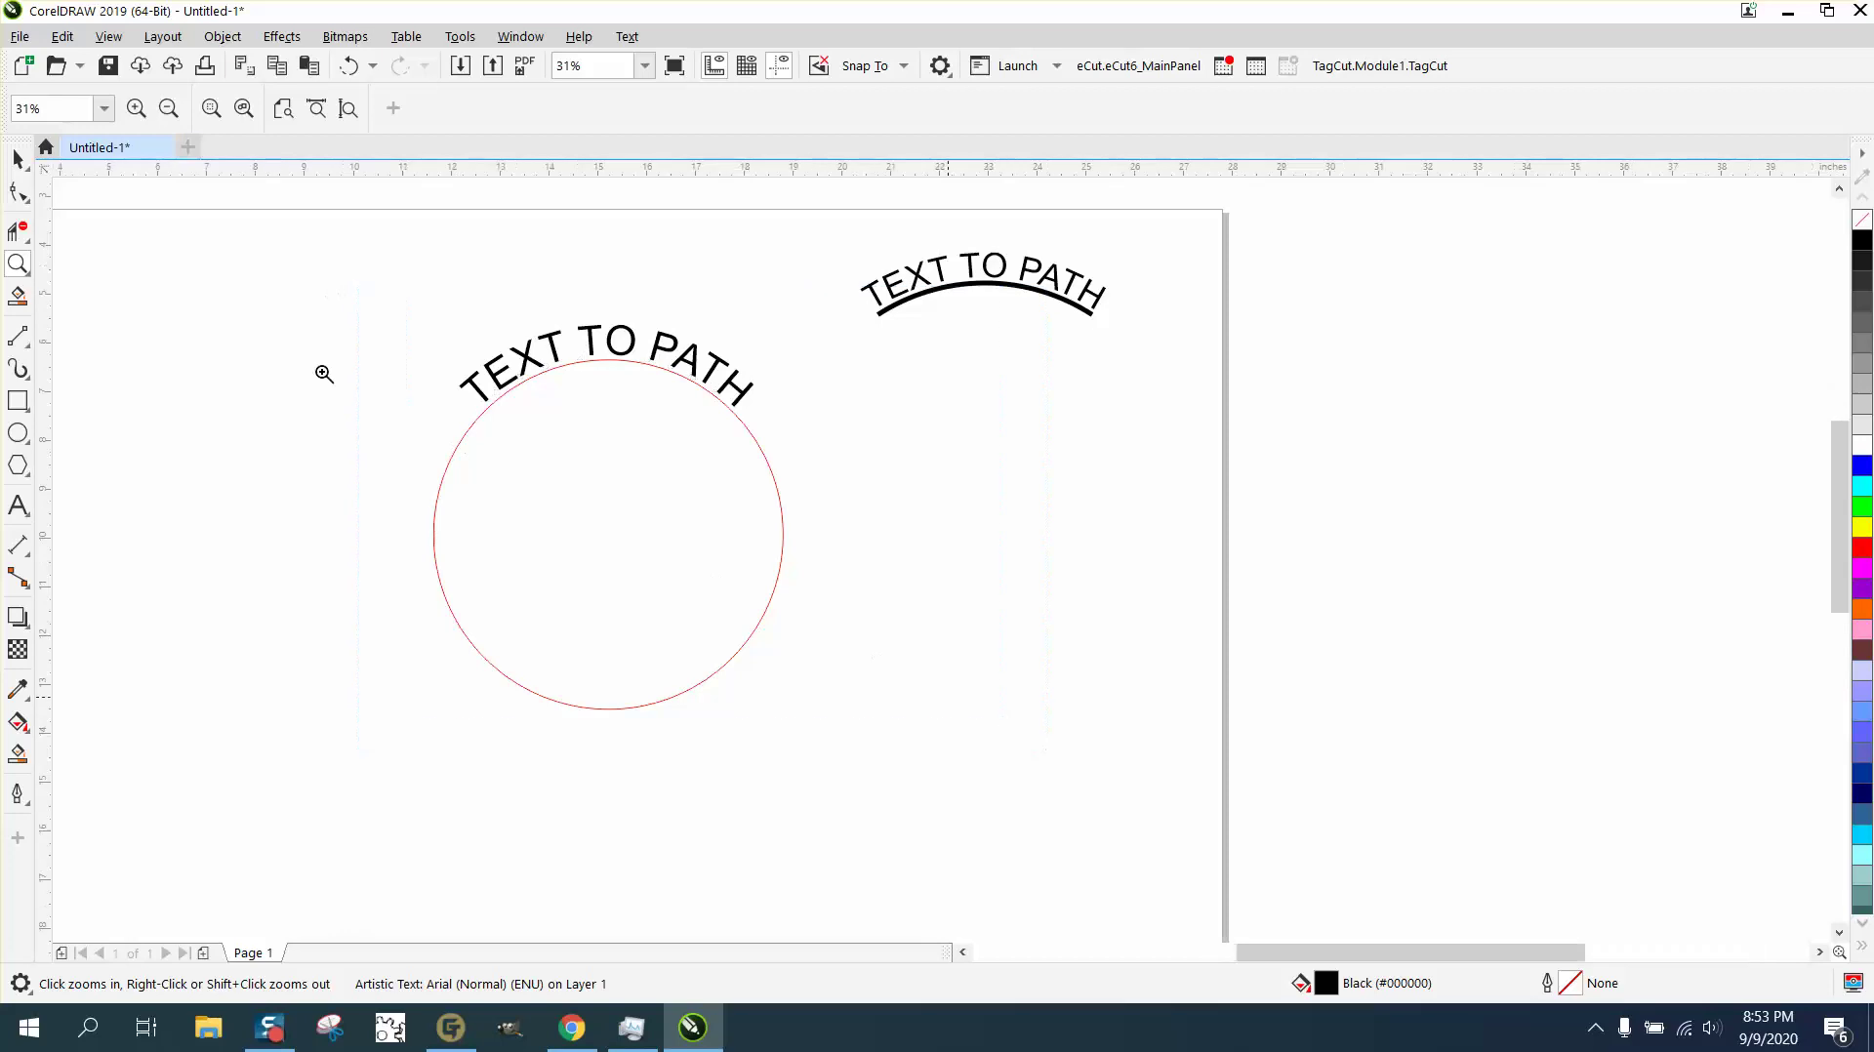
click(26, 348)
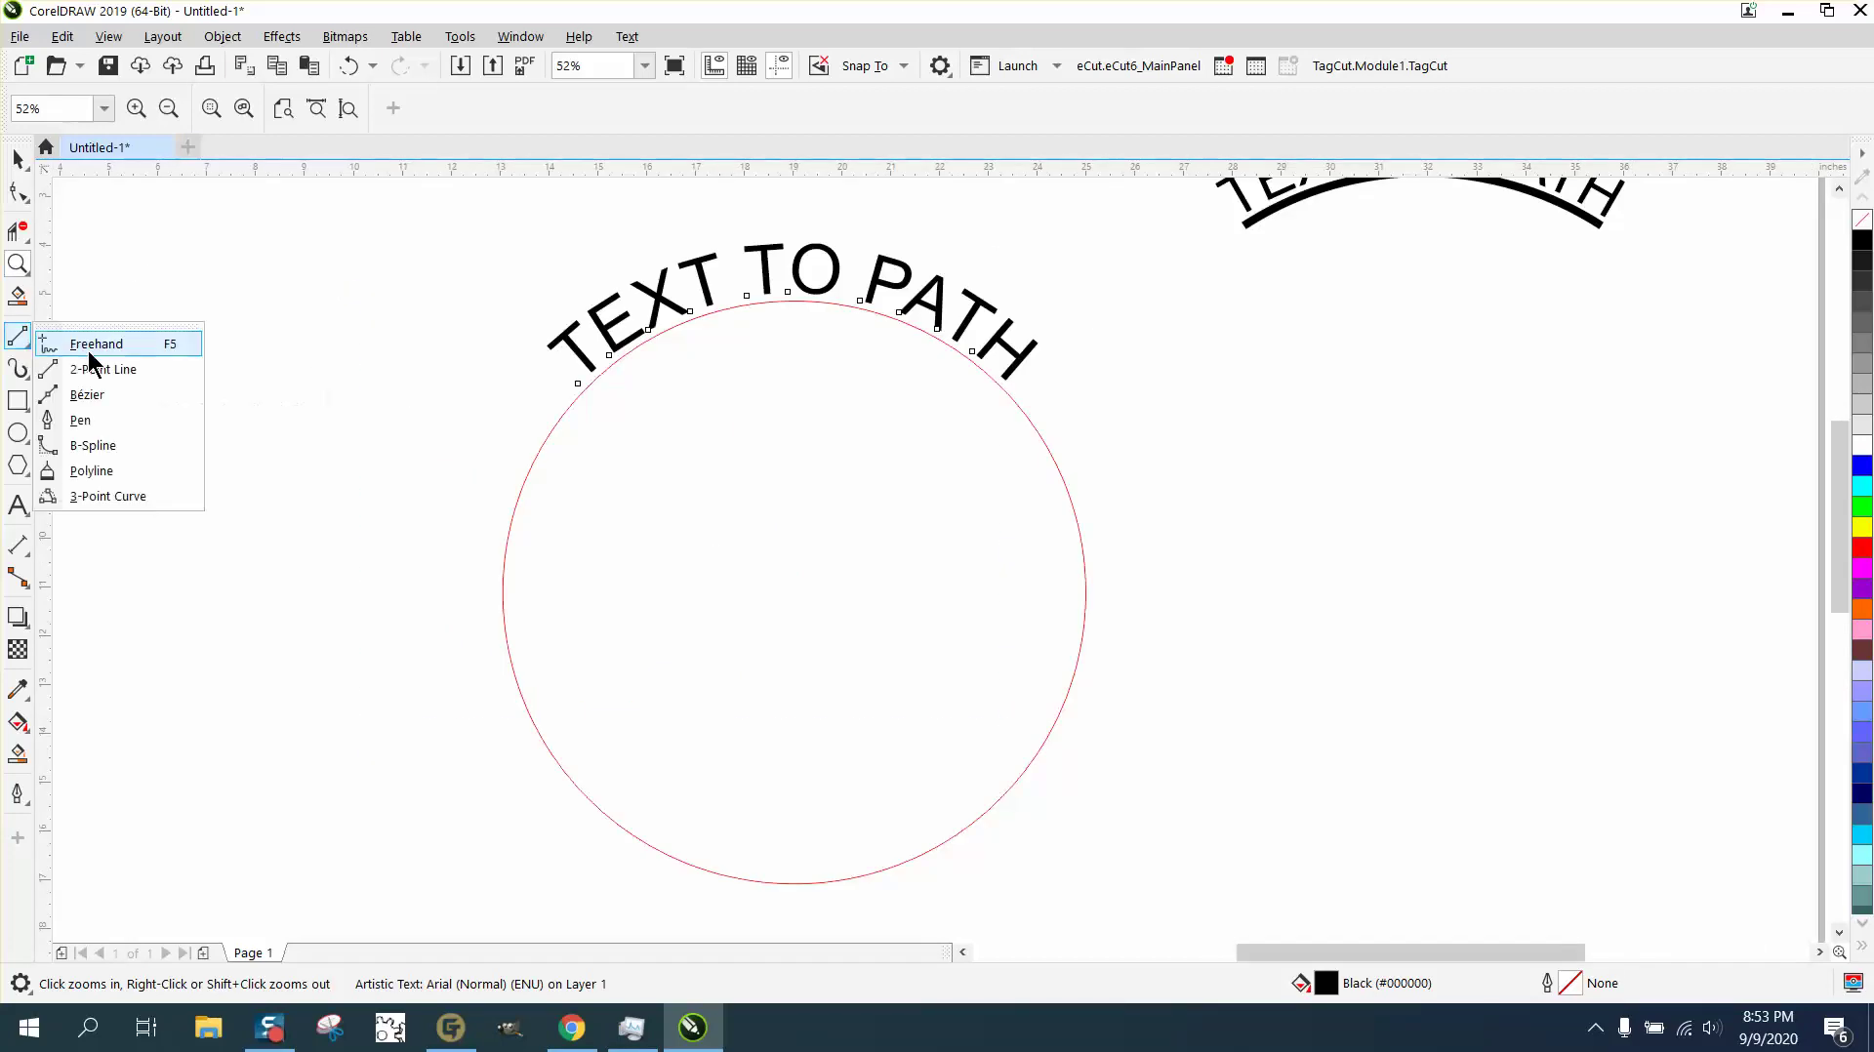
click(97, 368)
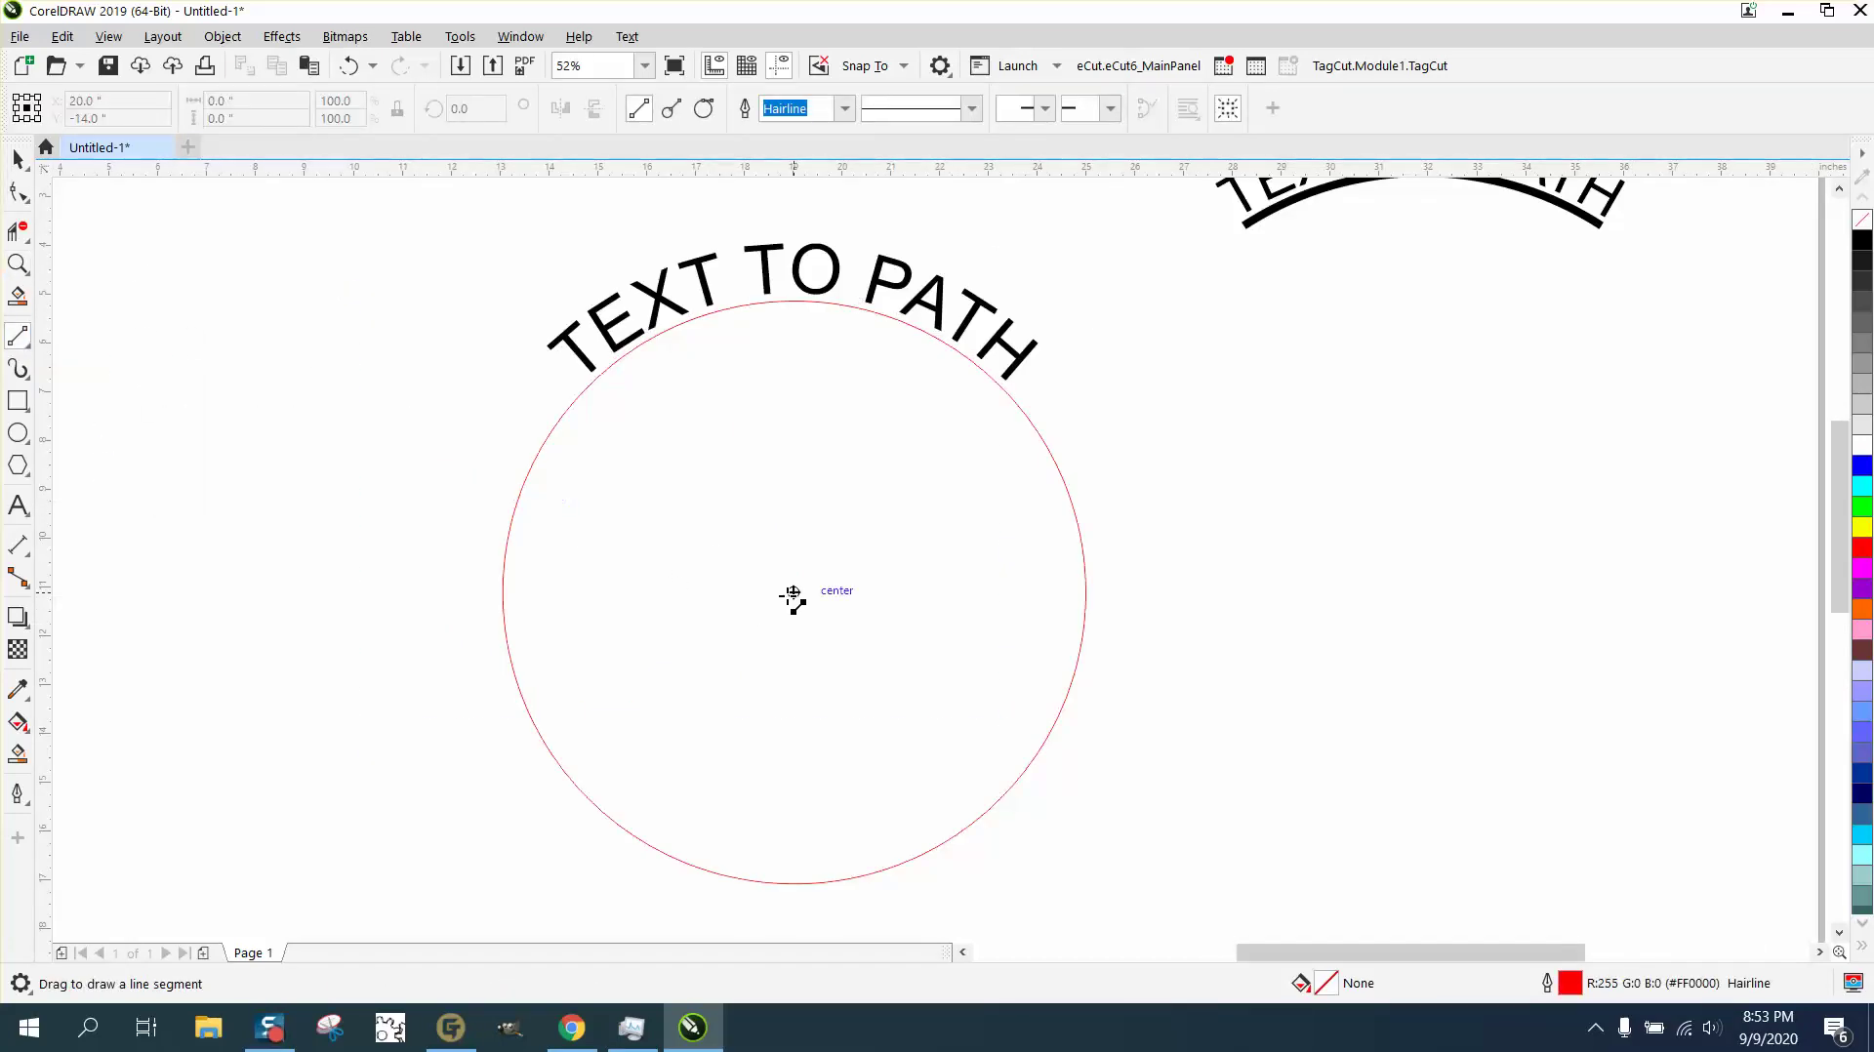
drag(793, 593, 794, 203)
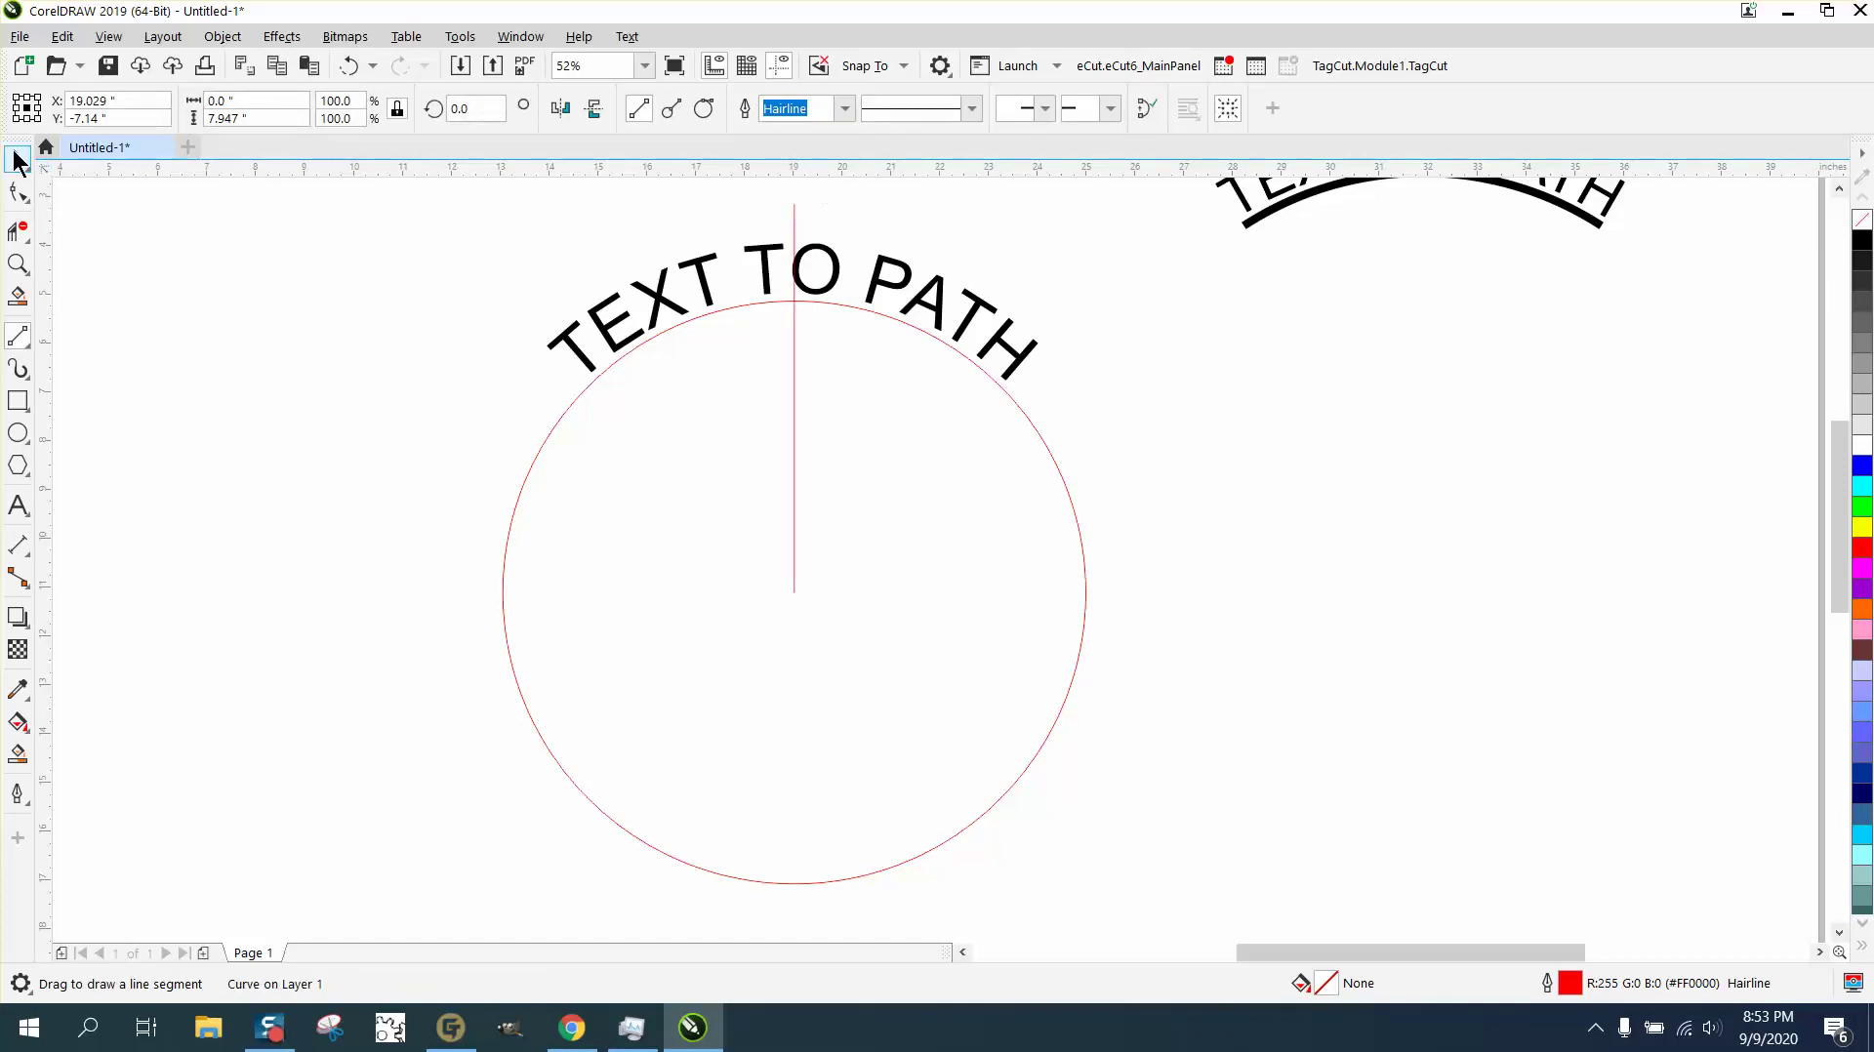
- Rotate the vertical line to exactly 45°
click(18, 159)
click(794, 395)
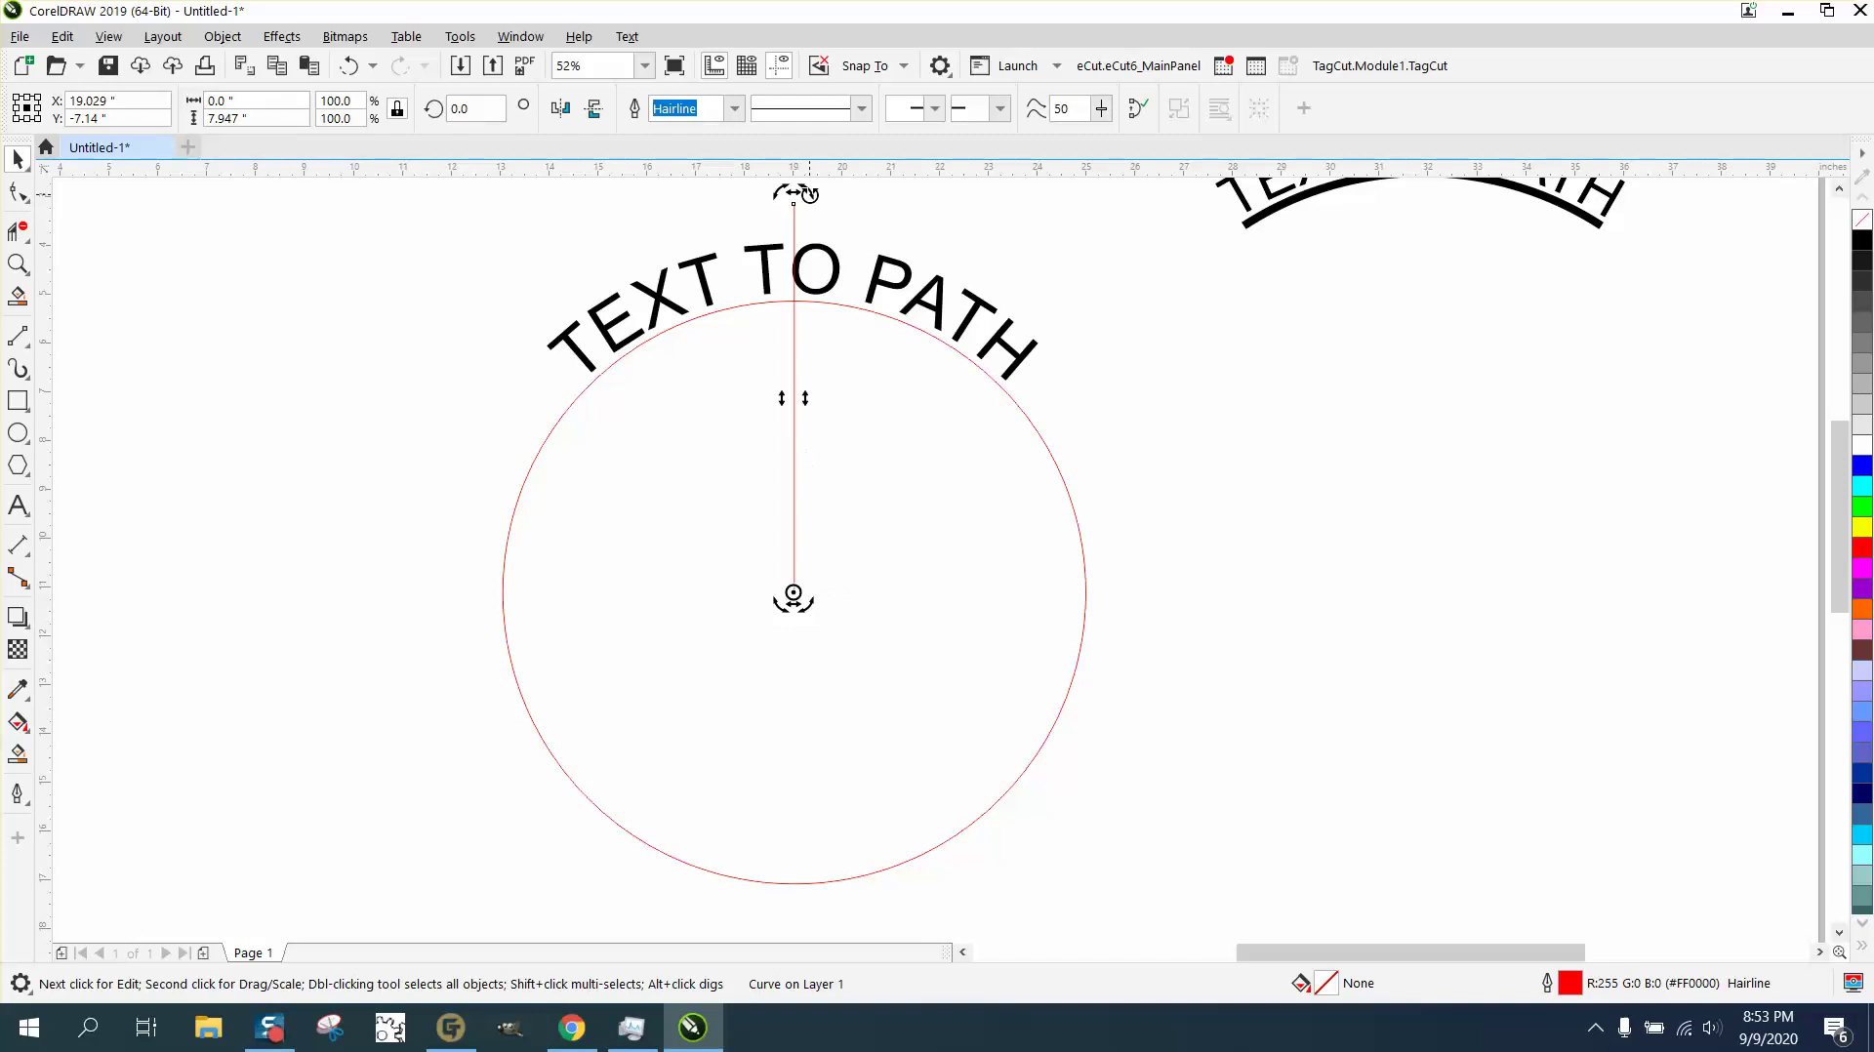
drag(810, 194, 483, 273)
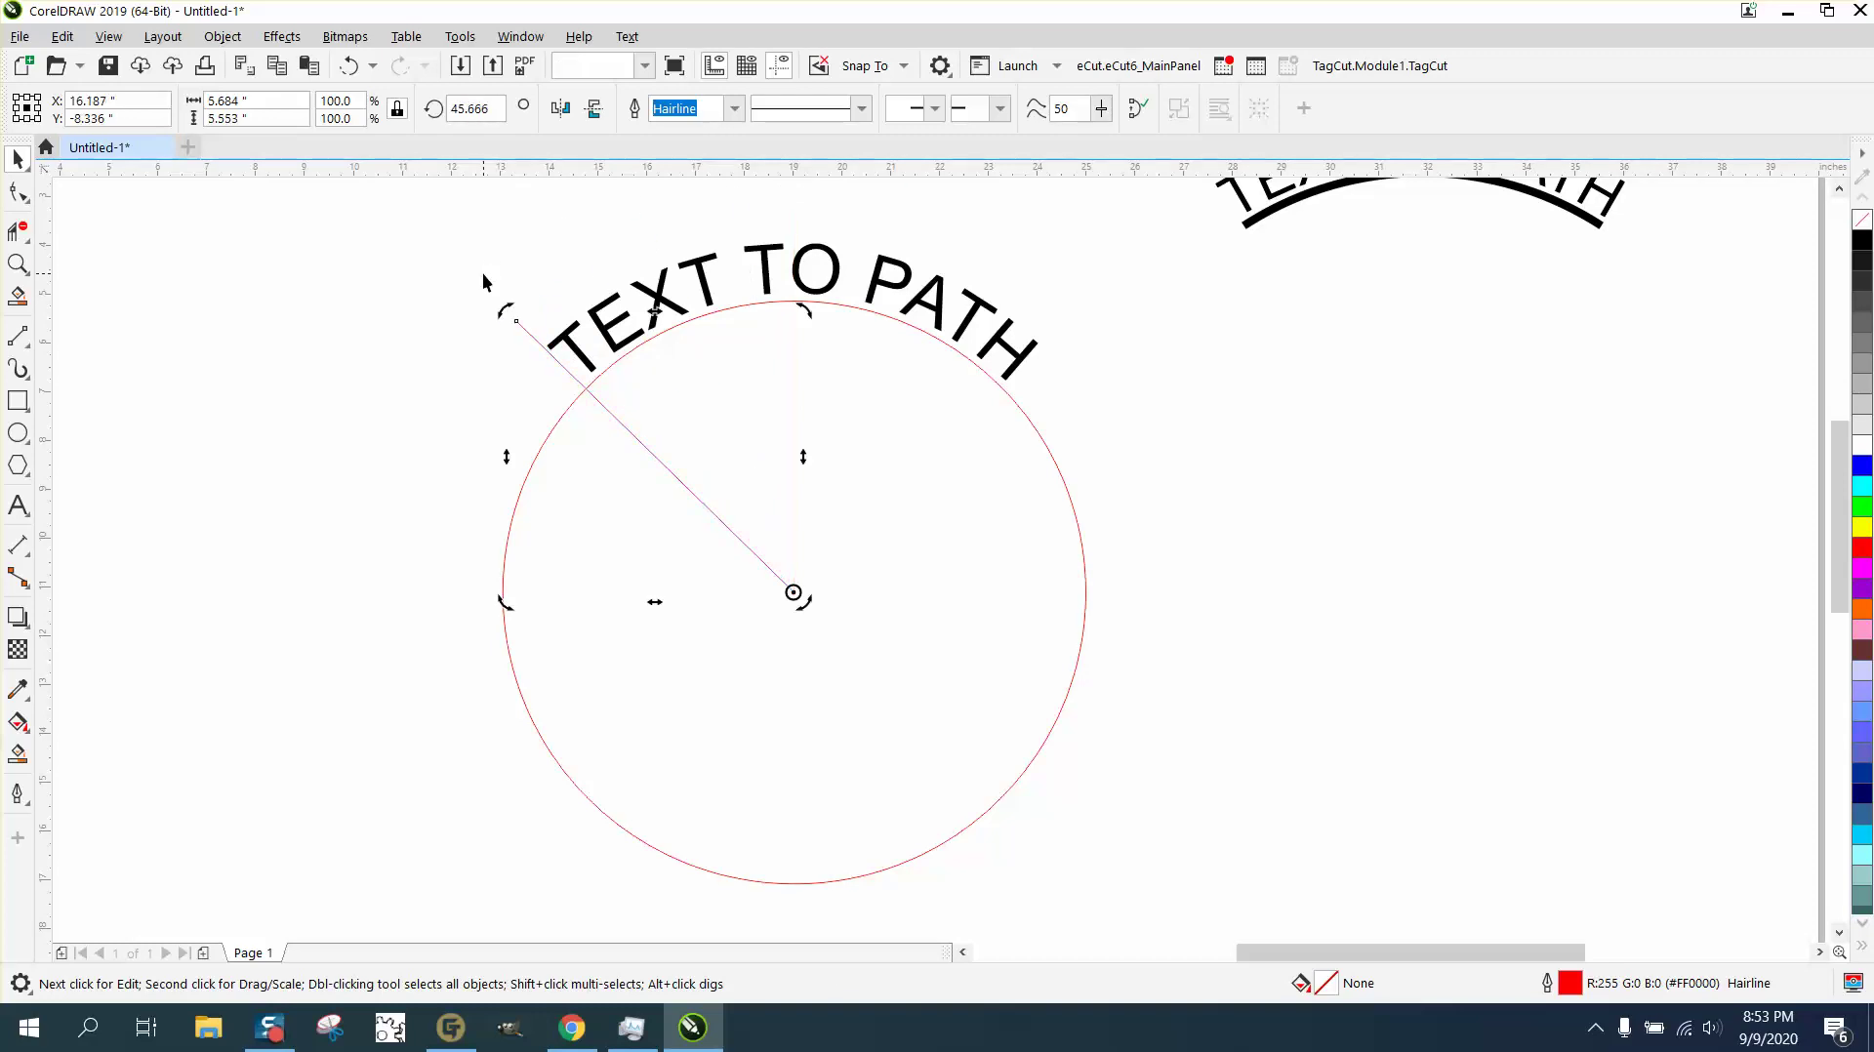
drag(495, 108, 419, 115)
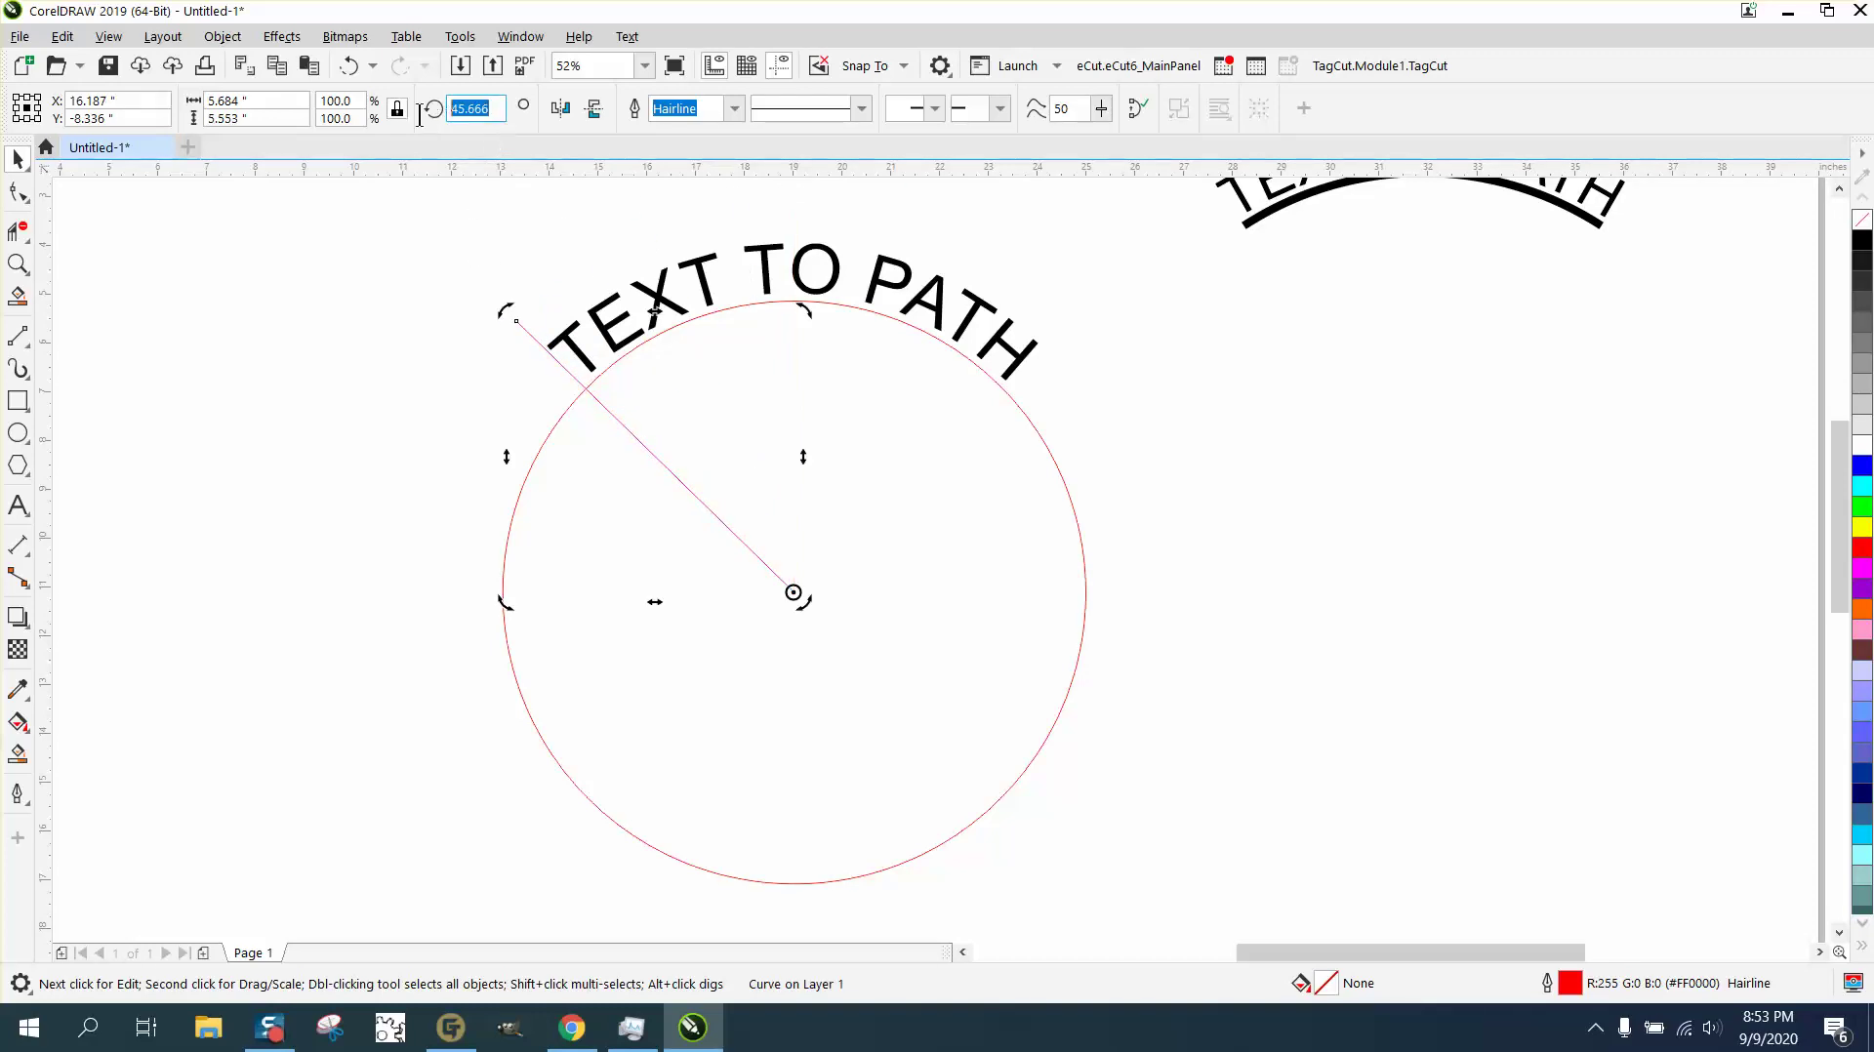
text(45)
key(Return)
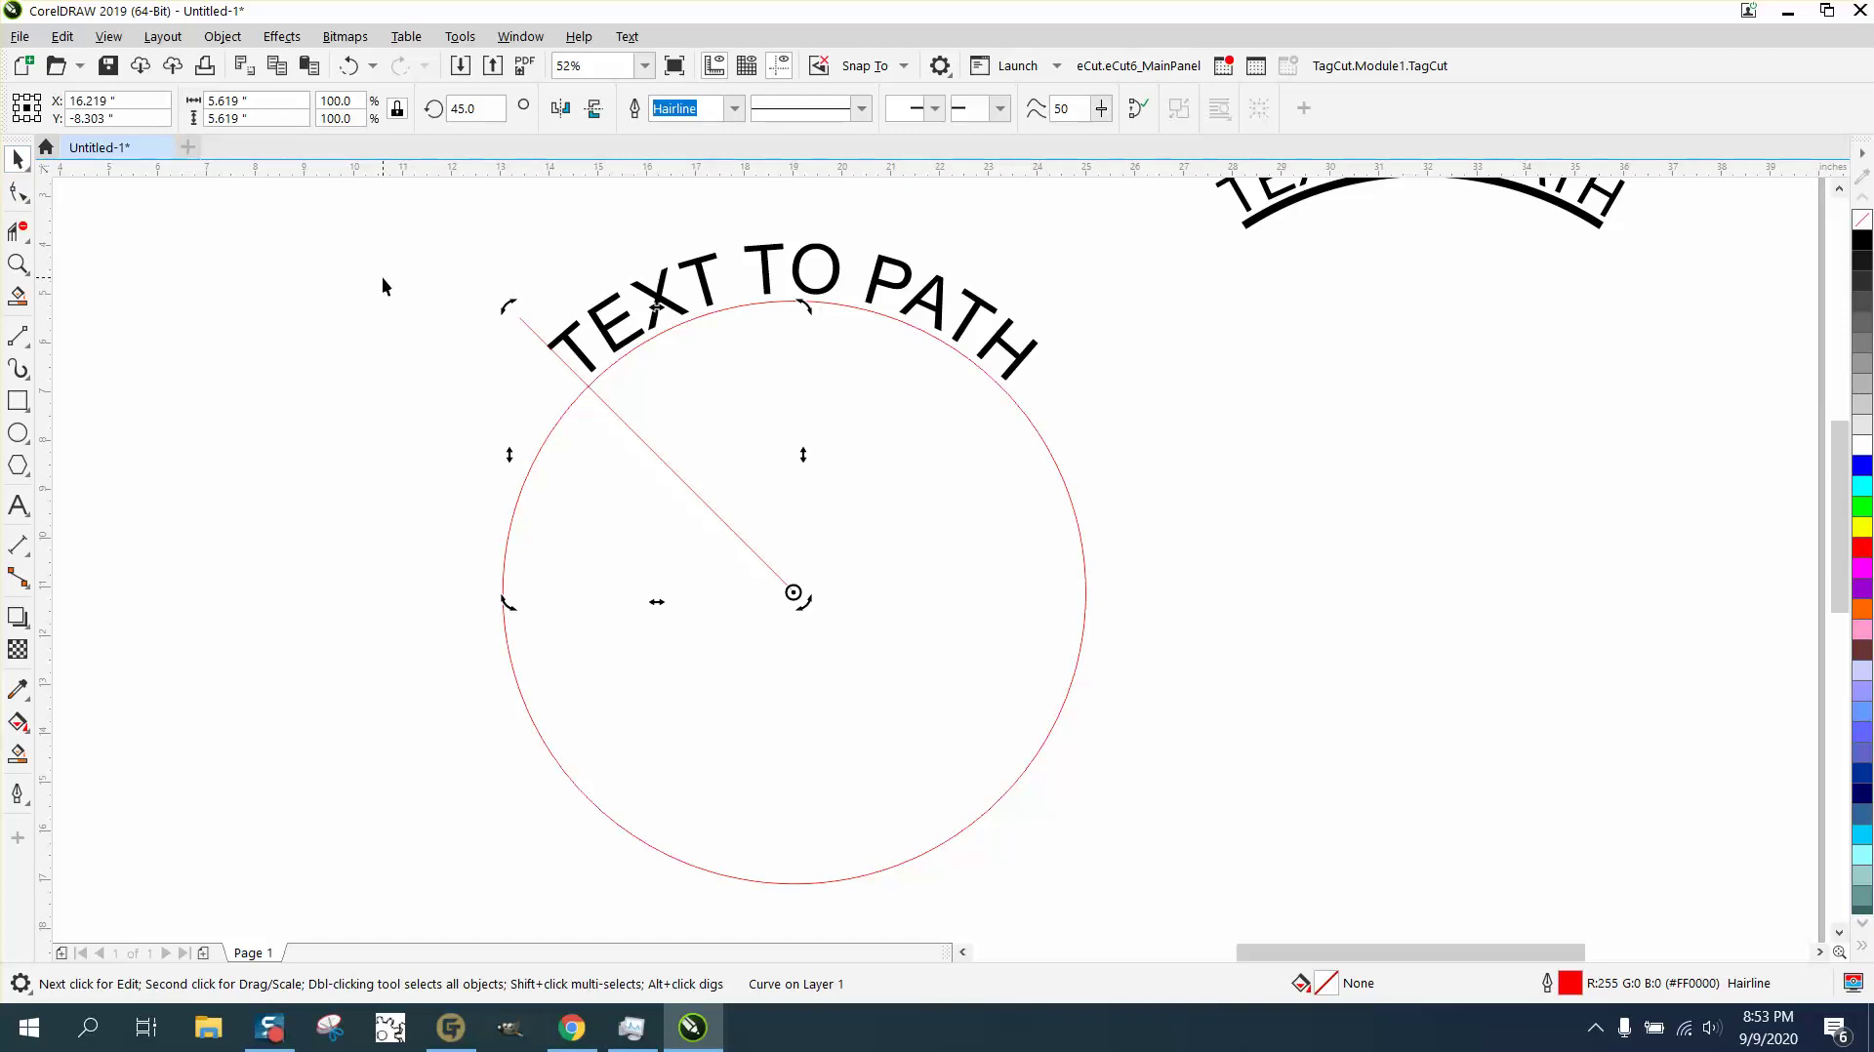
- Change the line's rotation angle to 360-45 (315°)
drag(495, 109, 419, 114)
text(360-4)
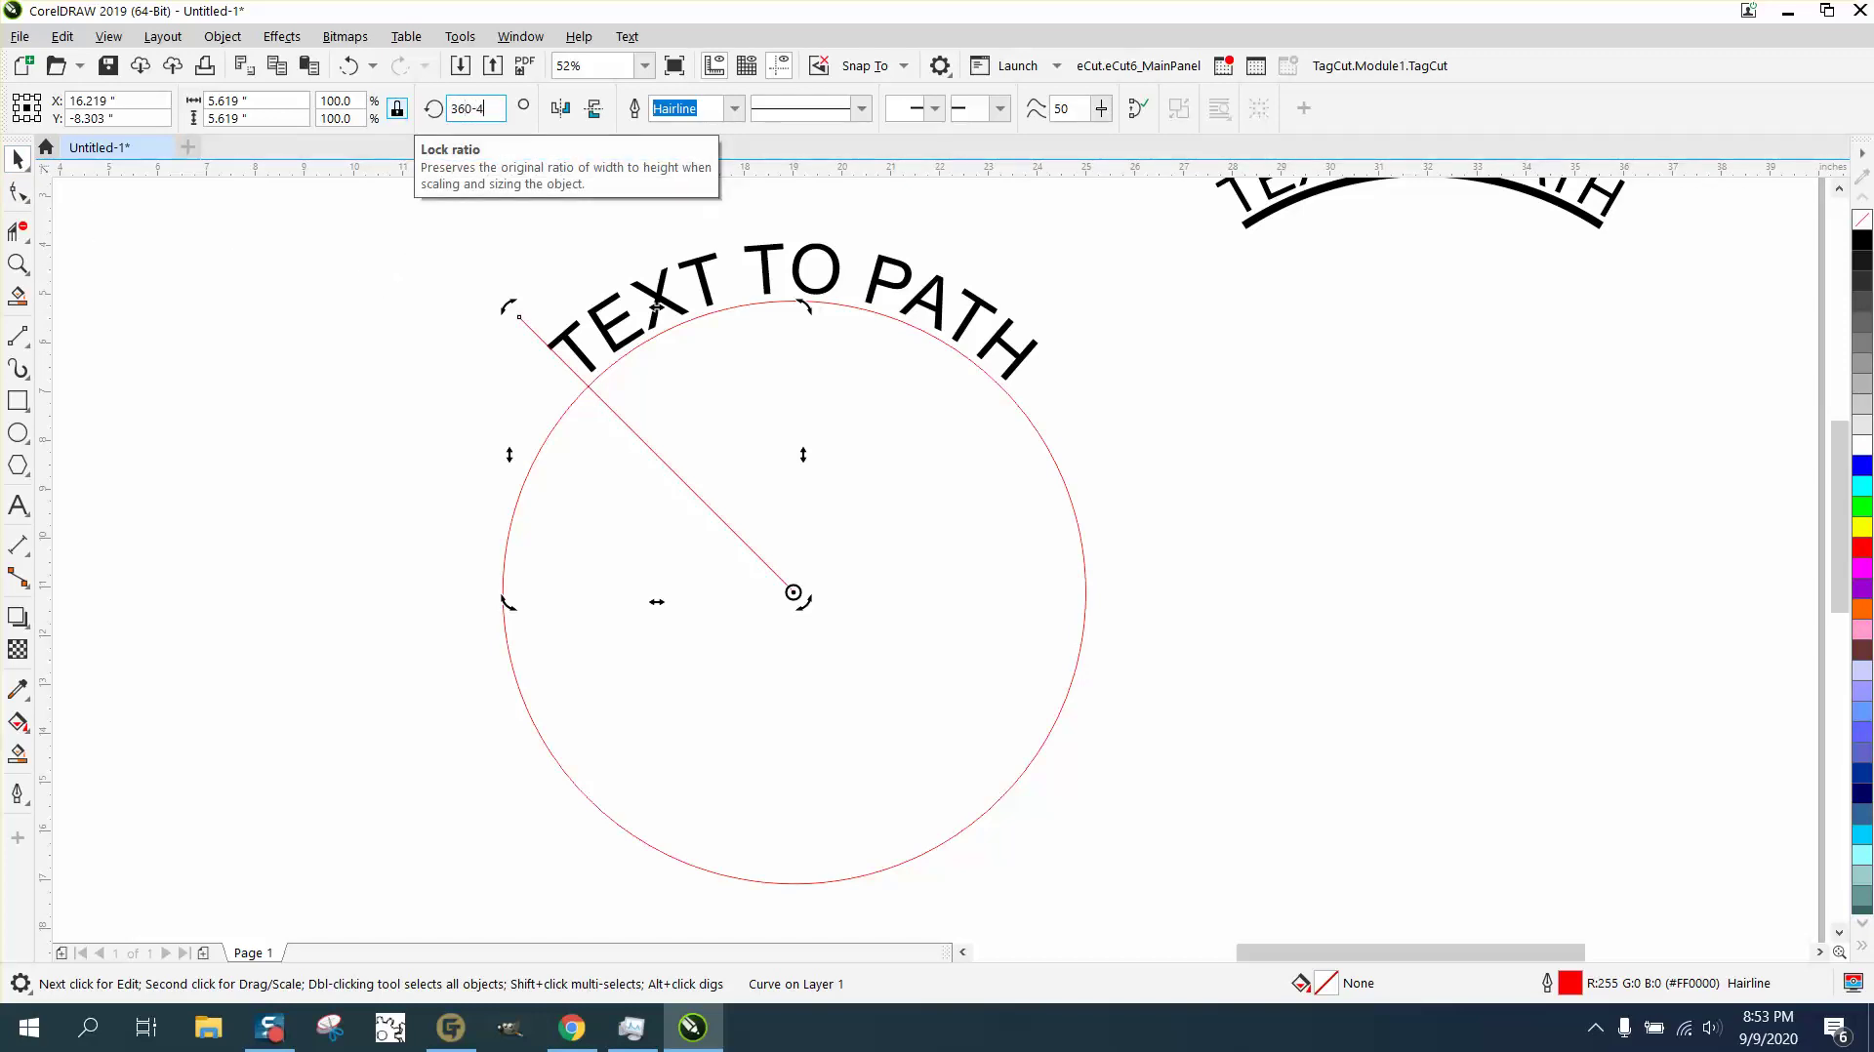
text(5)
key(Return)
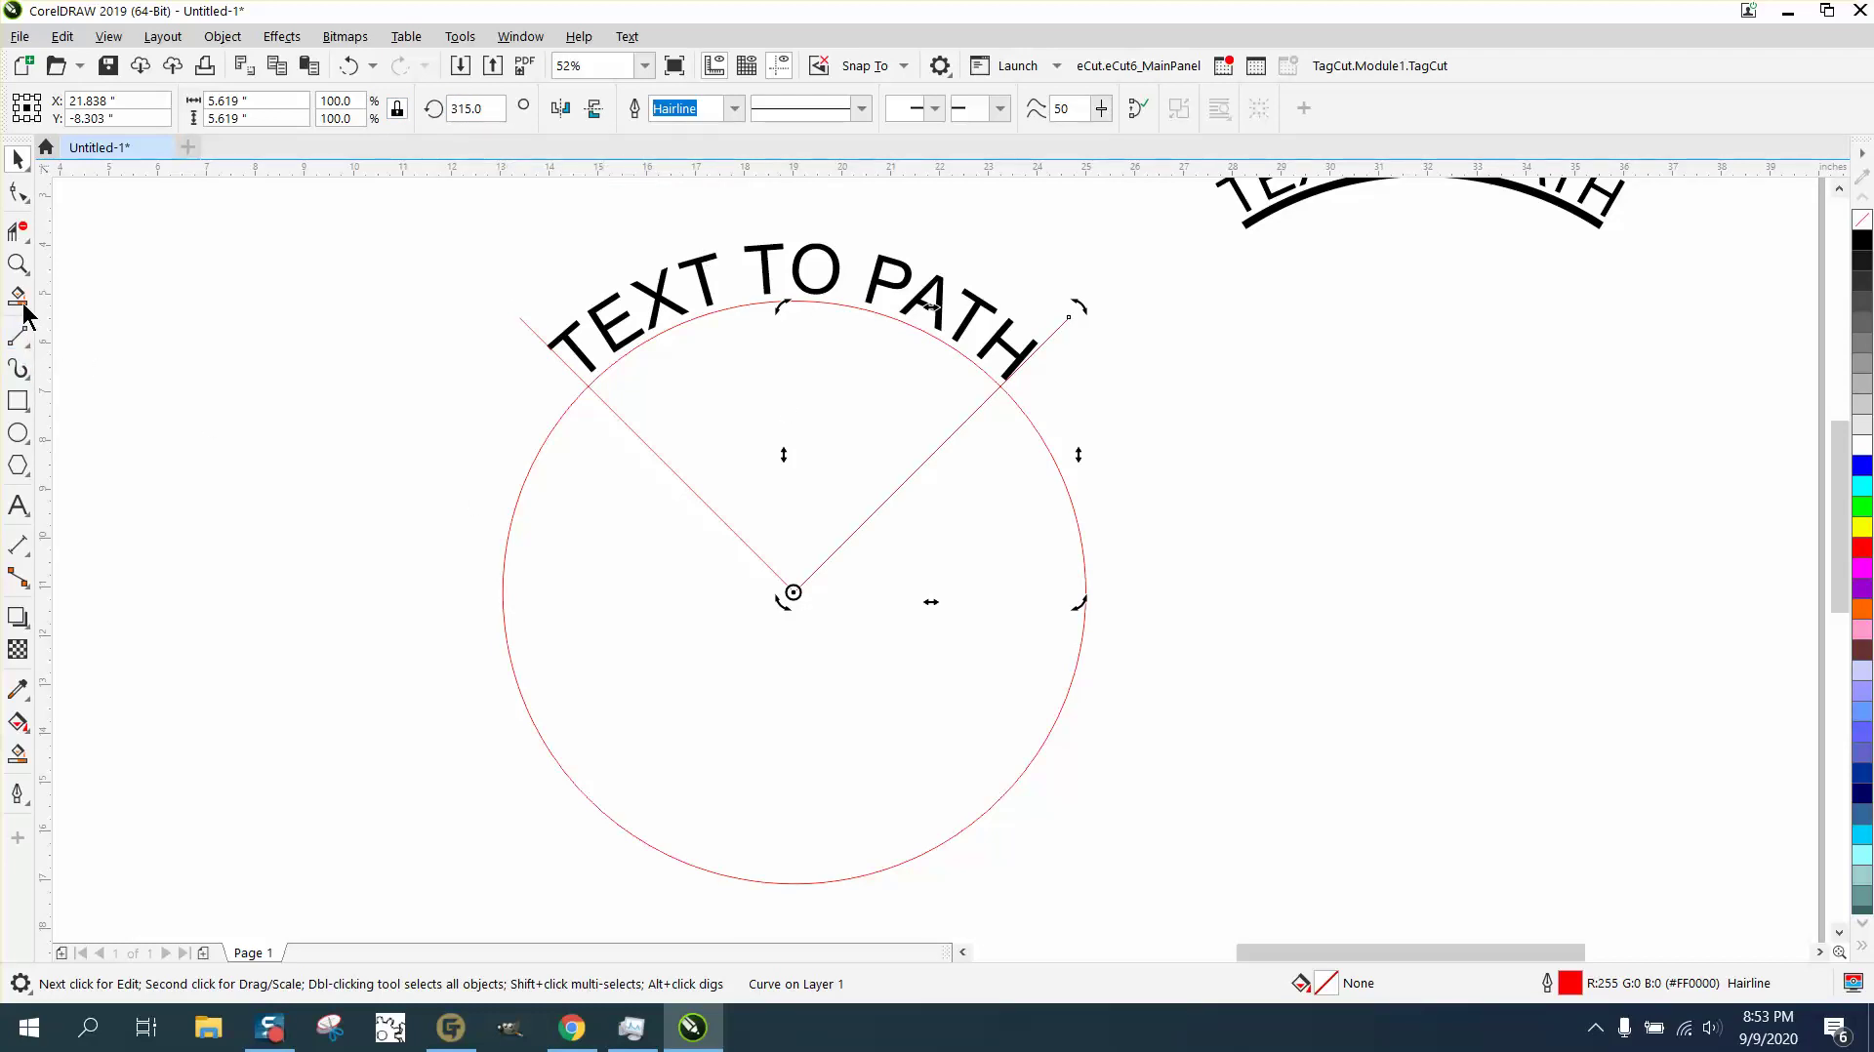
- Try deleting the circle's lower arc with Virtual Segment Delete, then undo it
click(18, 235)
click(30, 242)
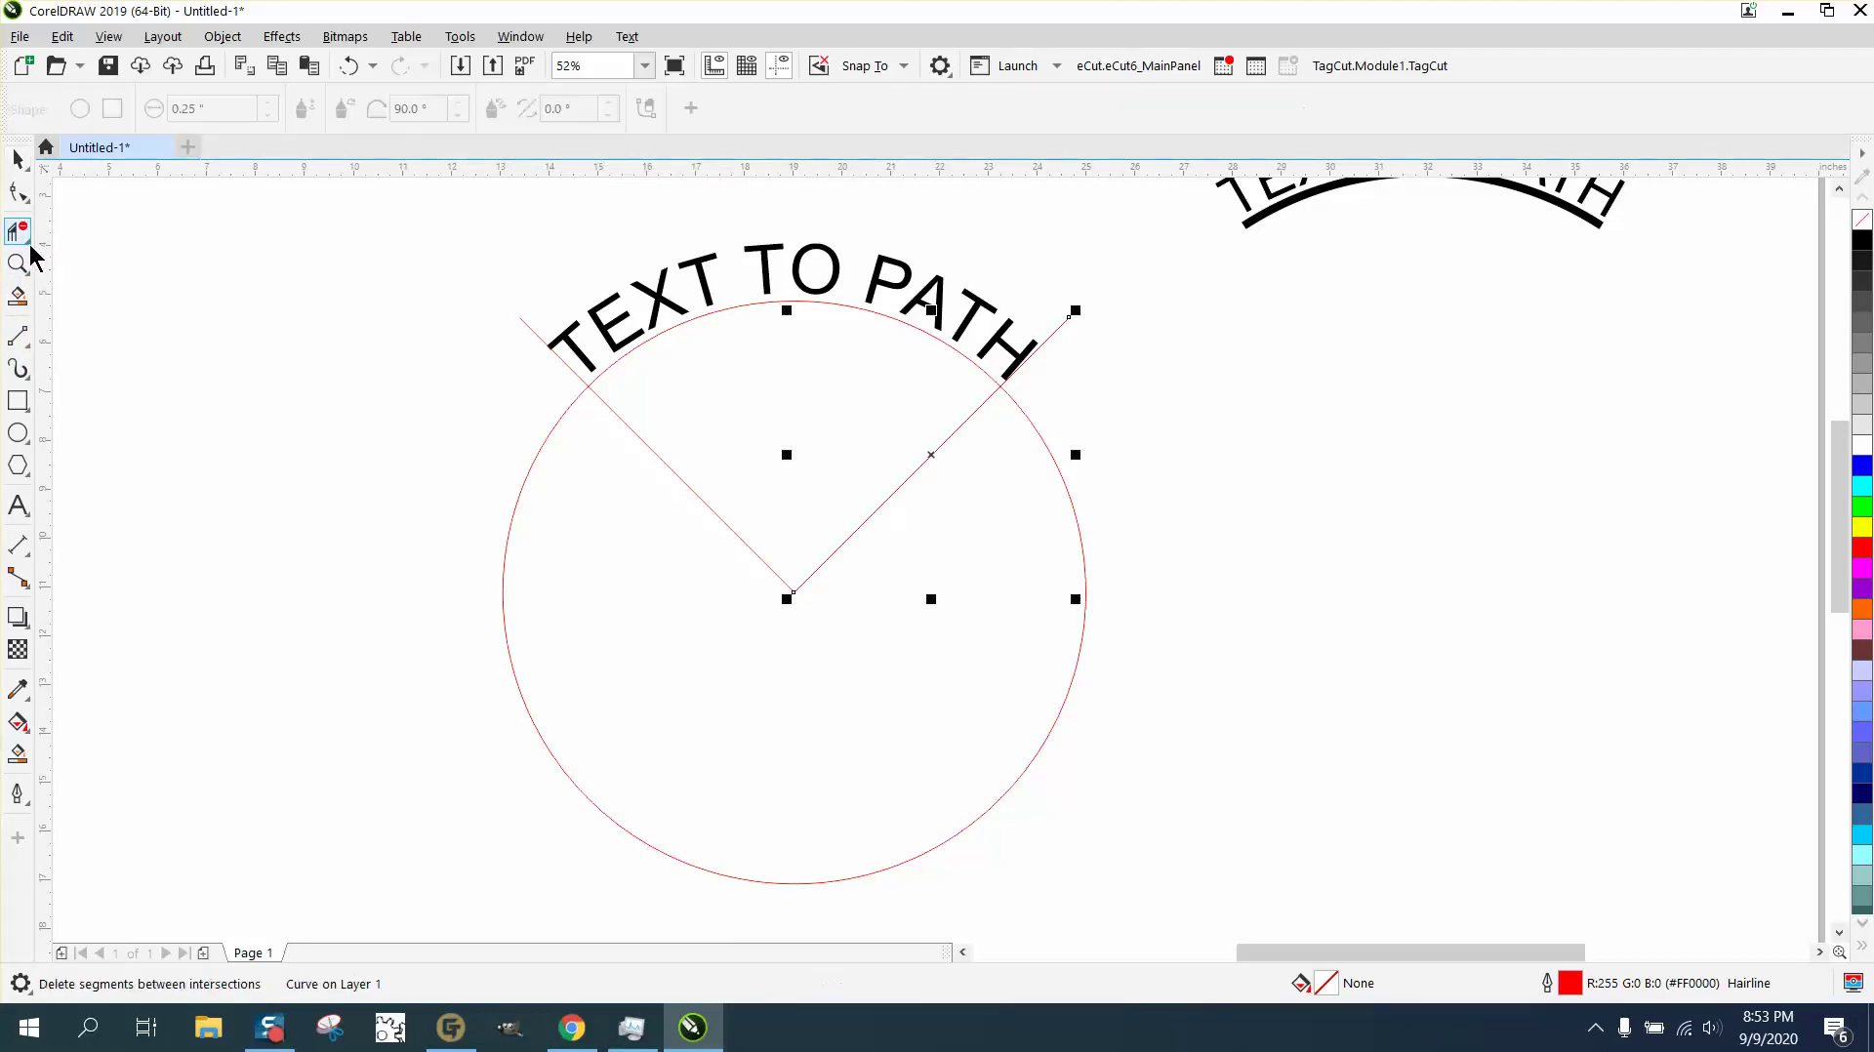
click(117, 290)
drag(477, 481, 576, 621)
click(18, 159)
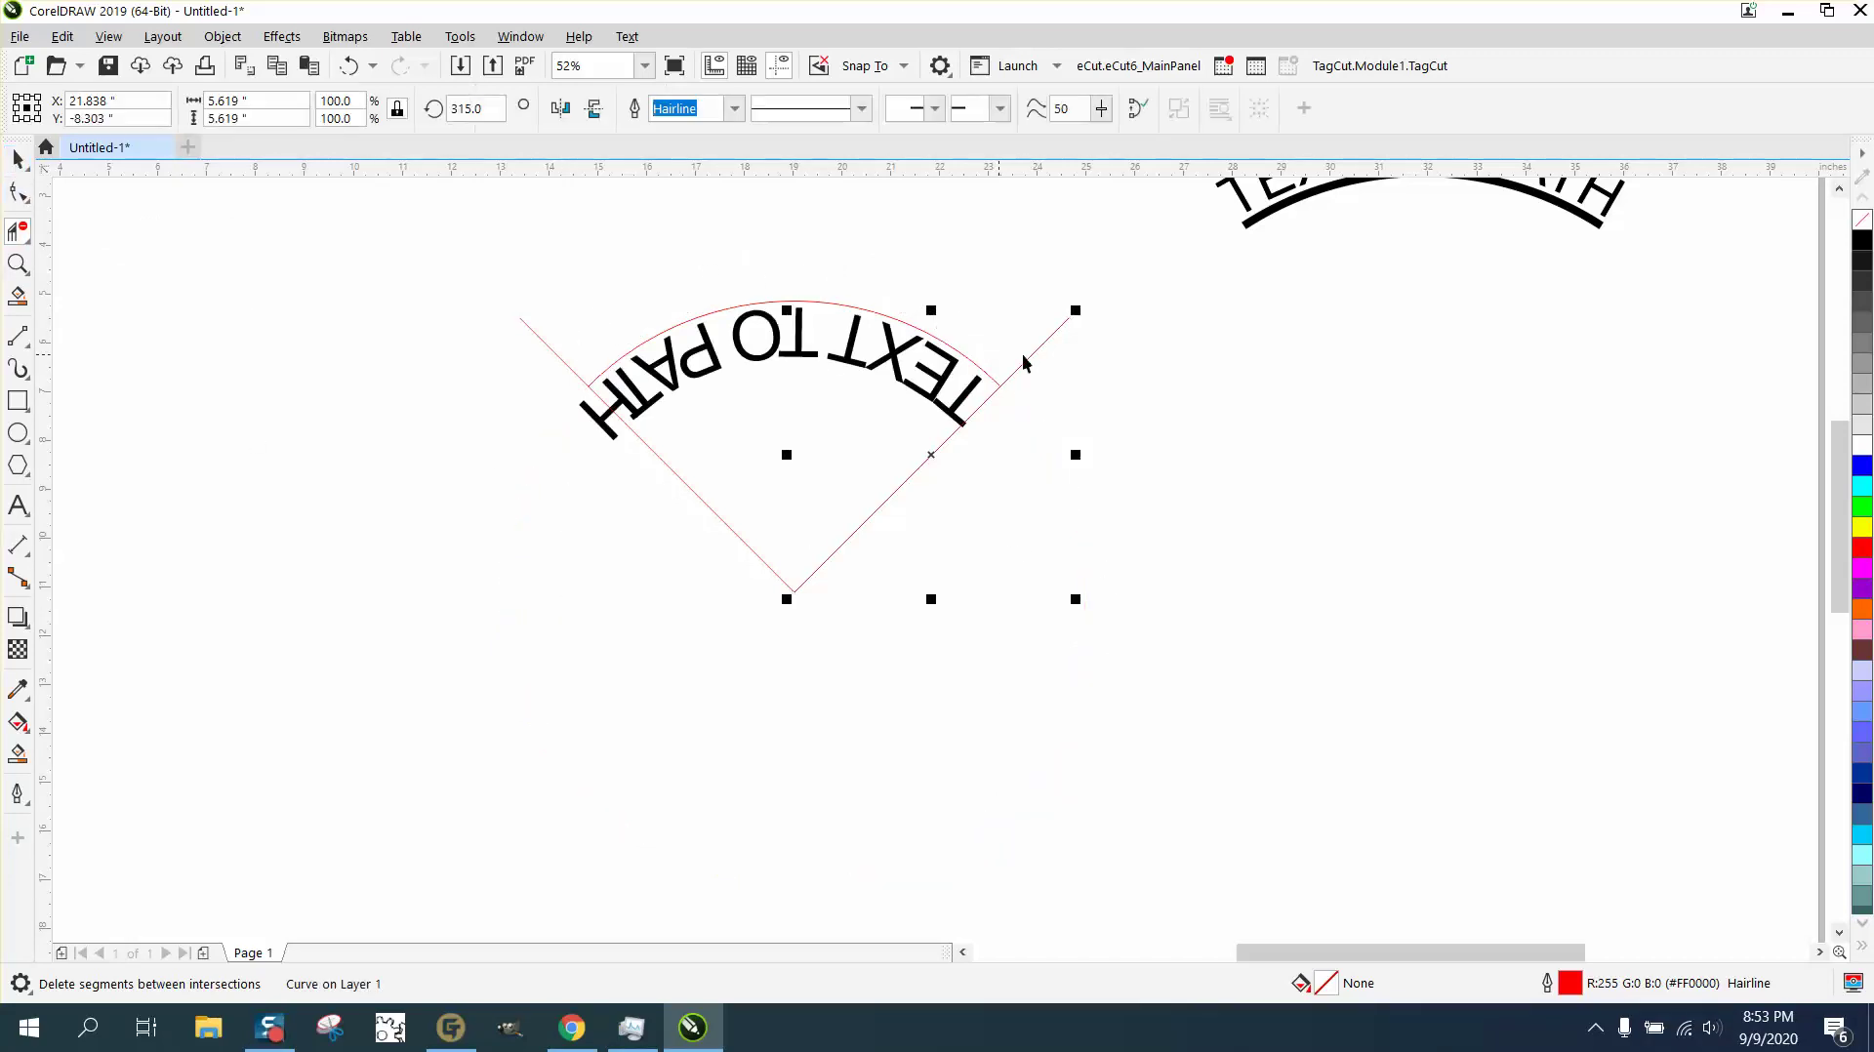
click(349, 65)
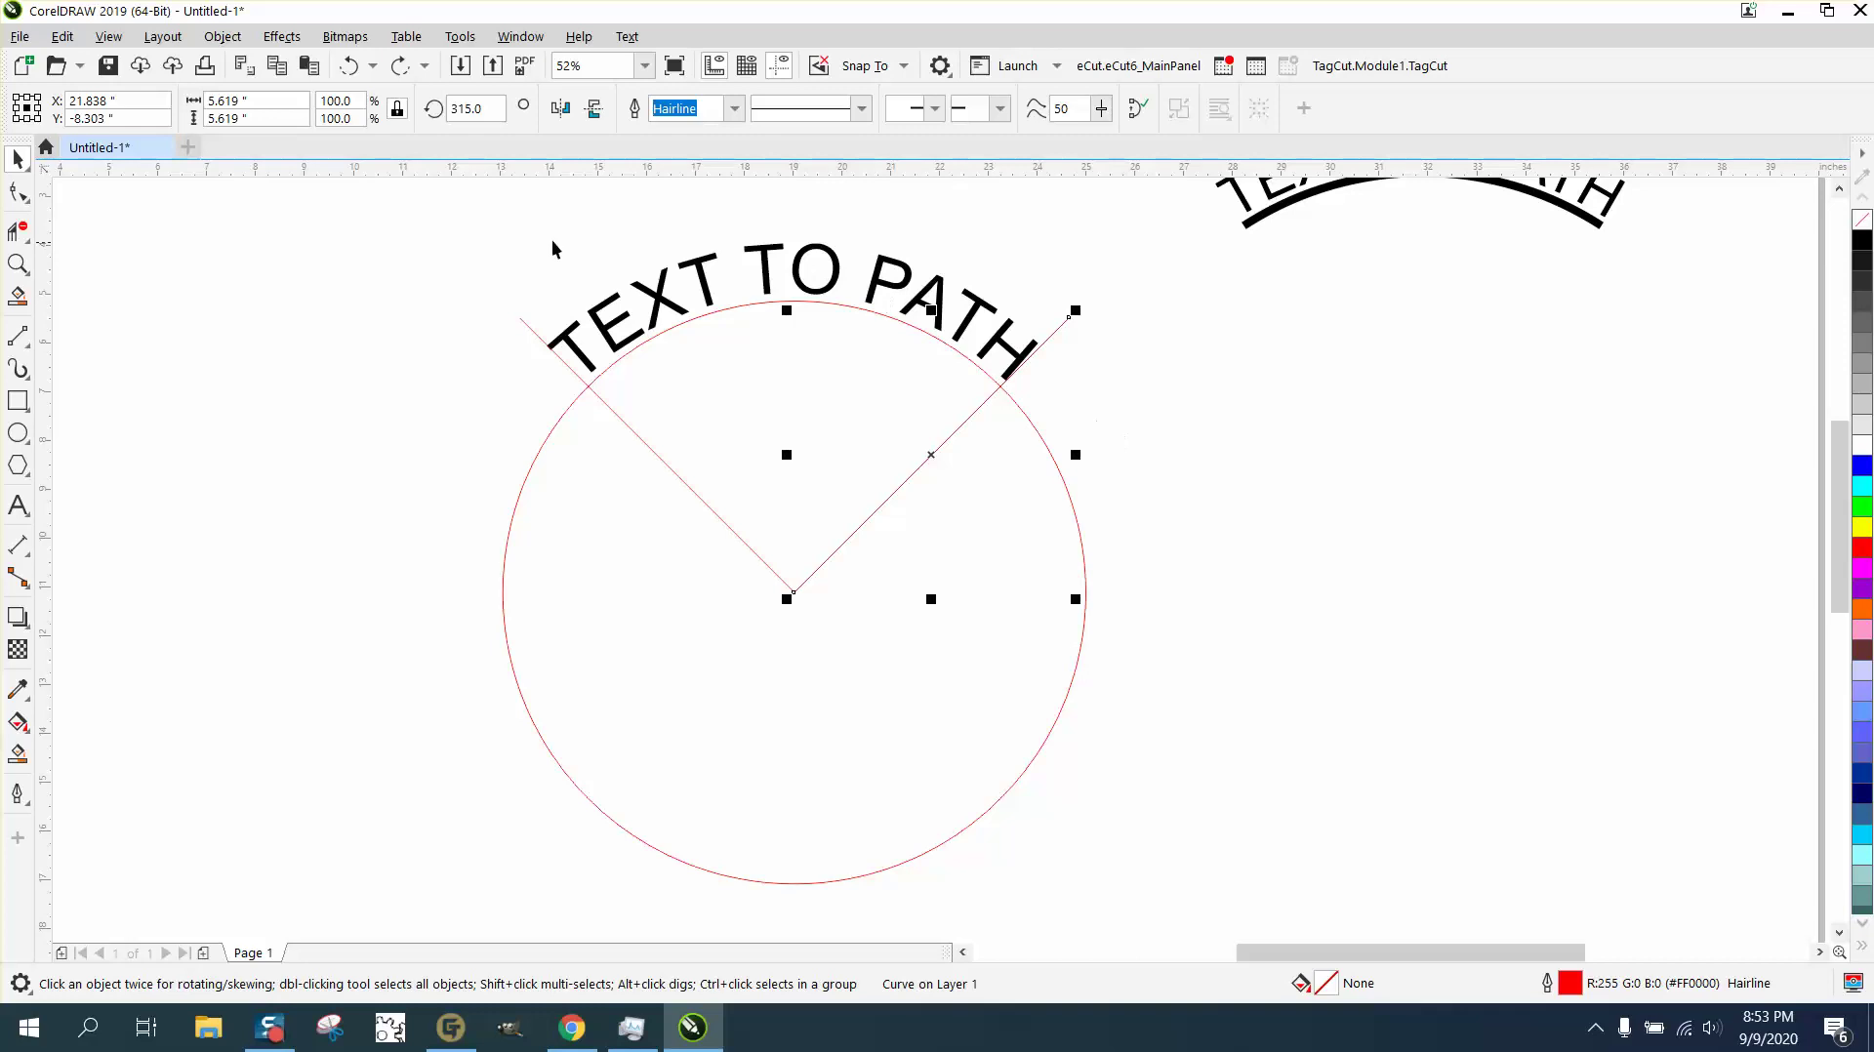
- Break the text apart from its path and delete the circle's lower arc
click(800, 269)
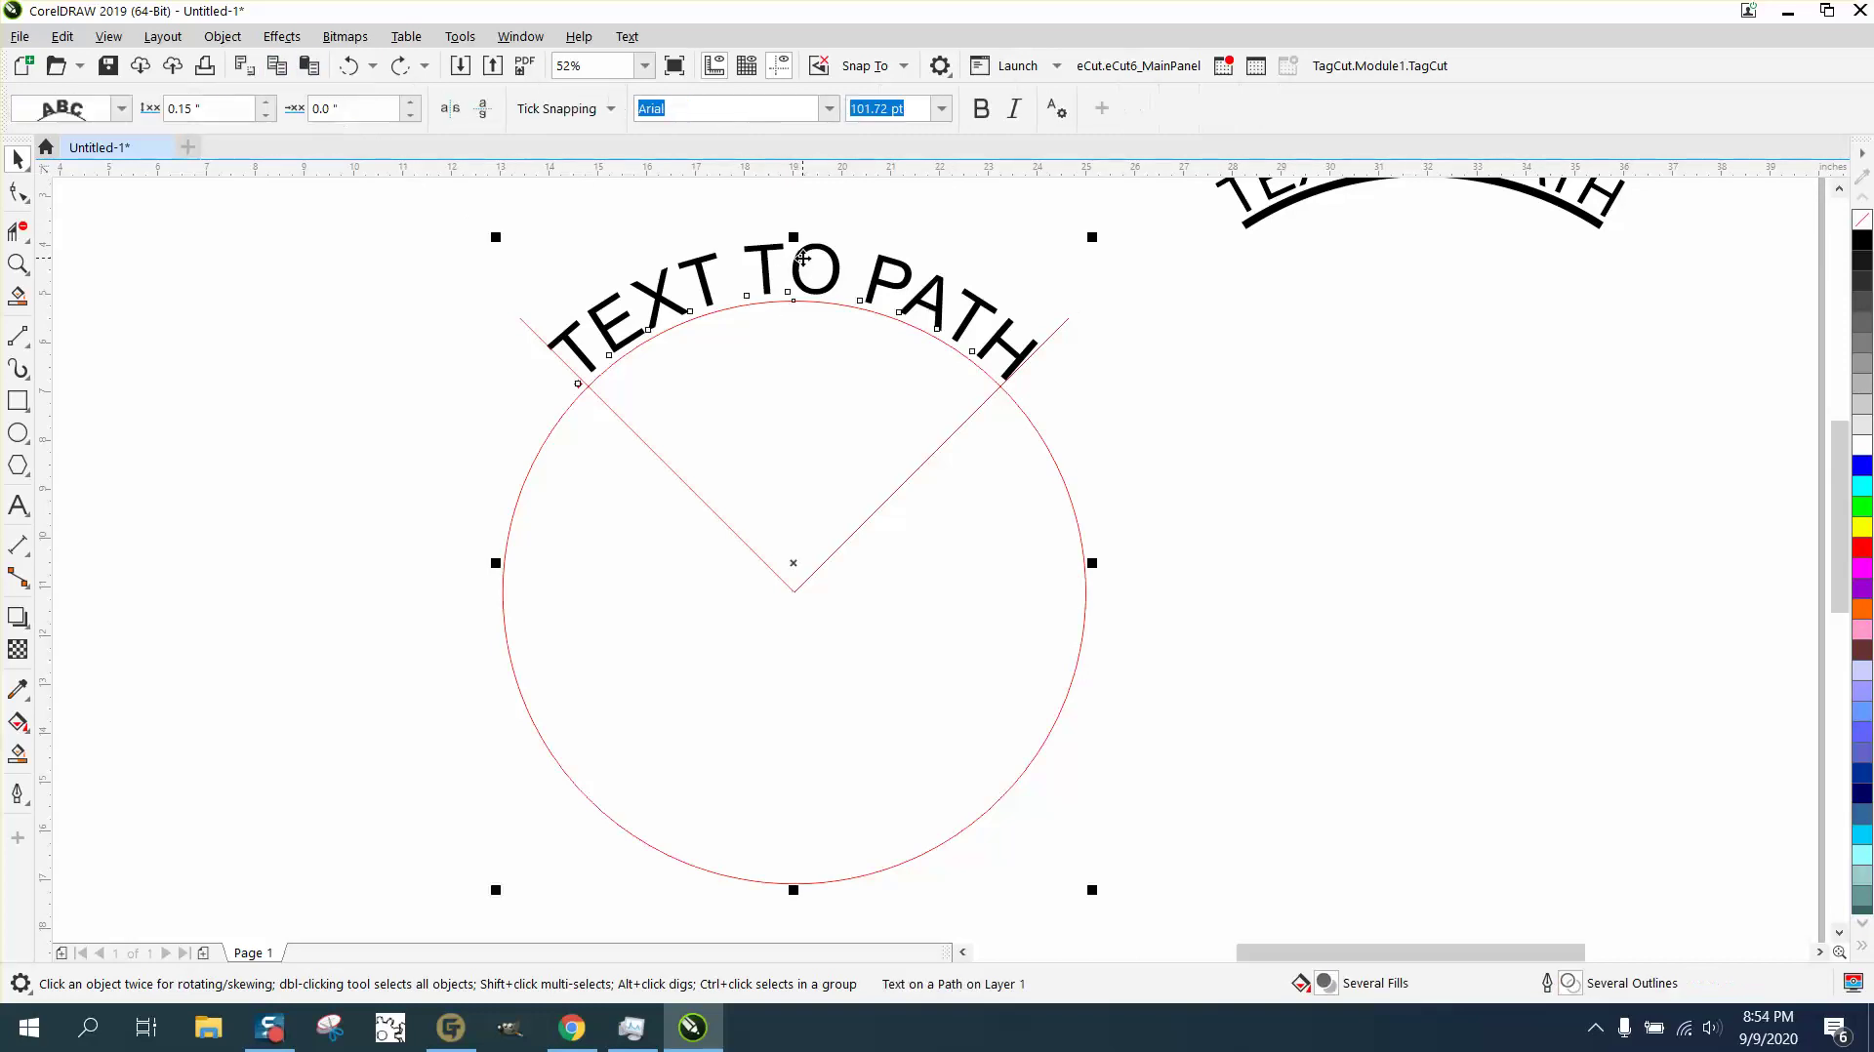
click(223, 36)
click(308, 563)
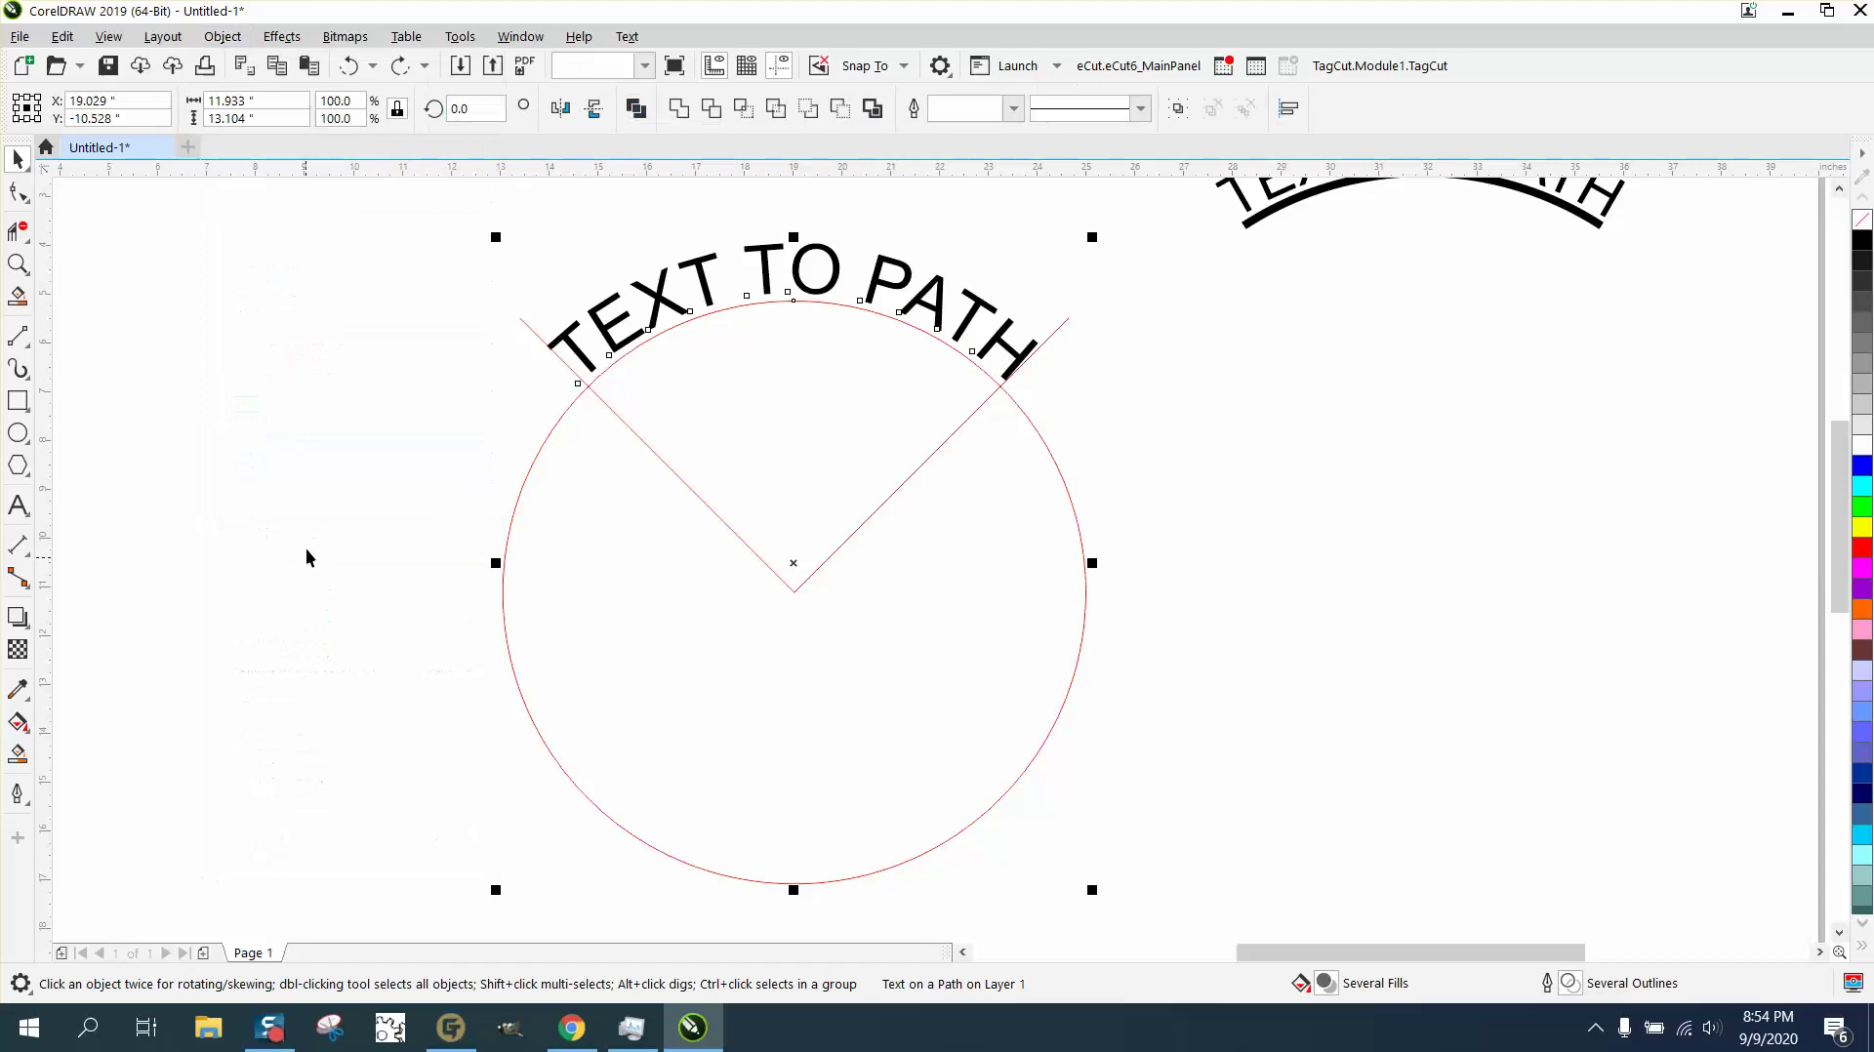
click(17, 234)
click(60, 310)
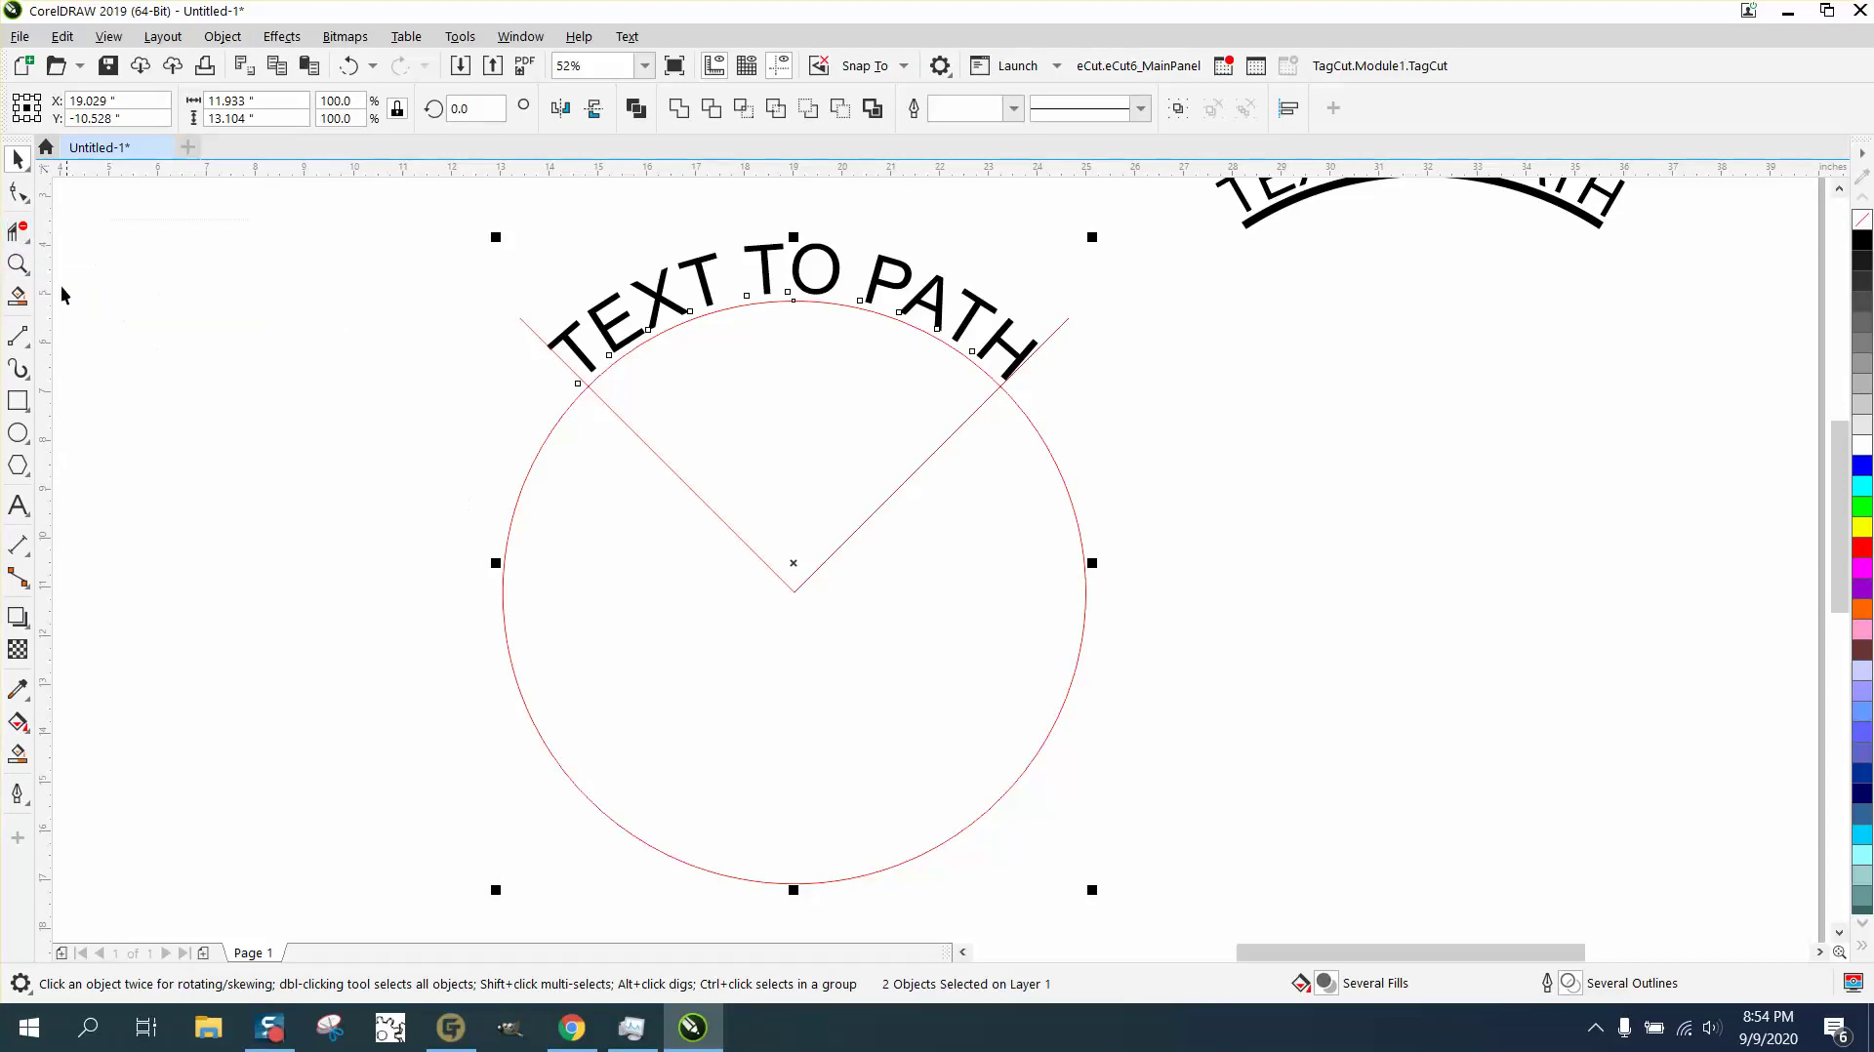
click(1084, 552)
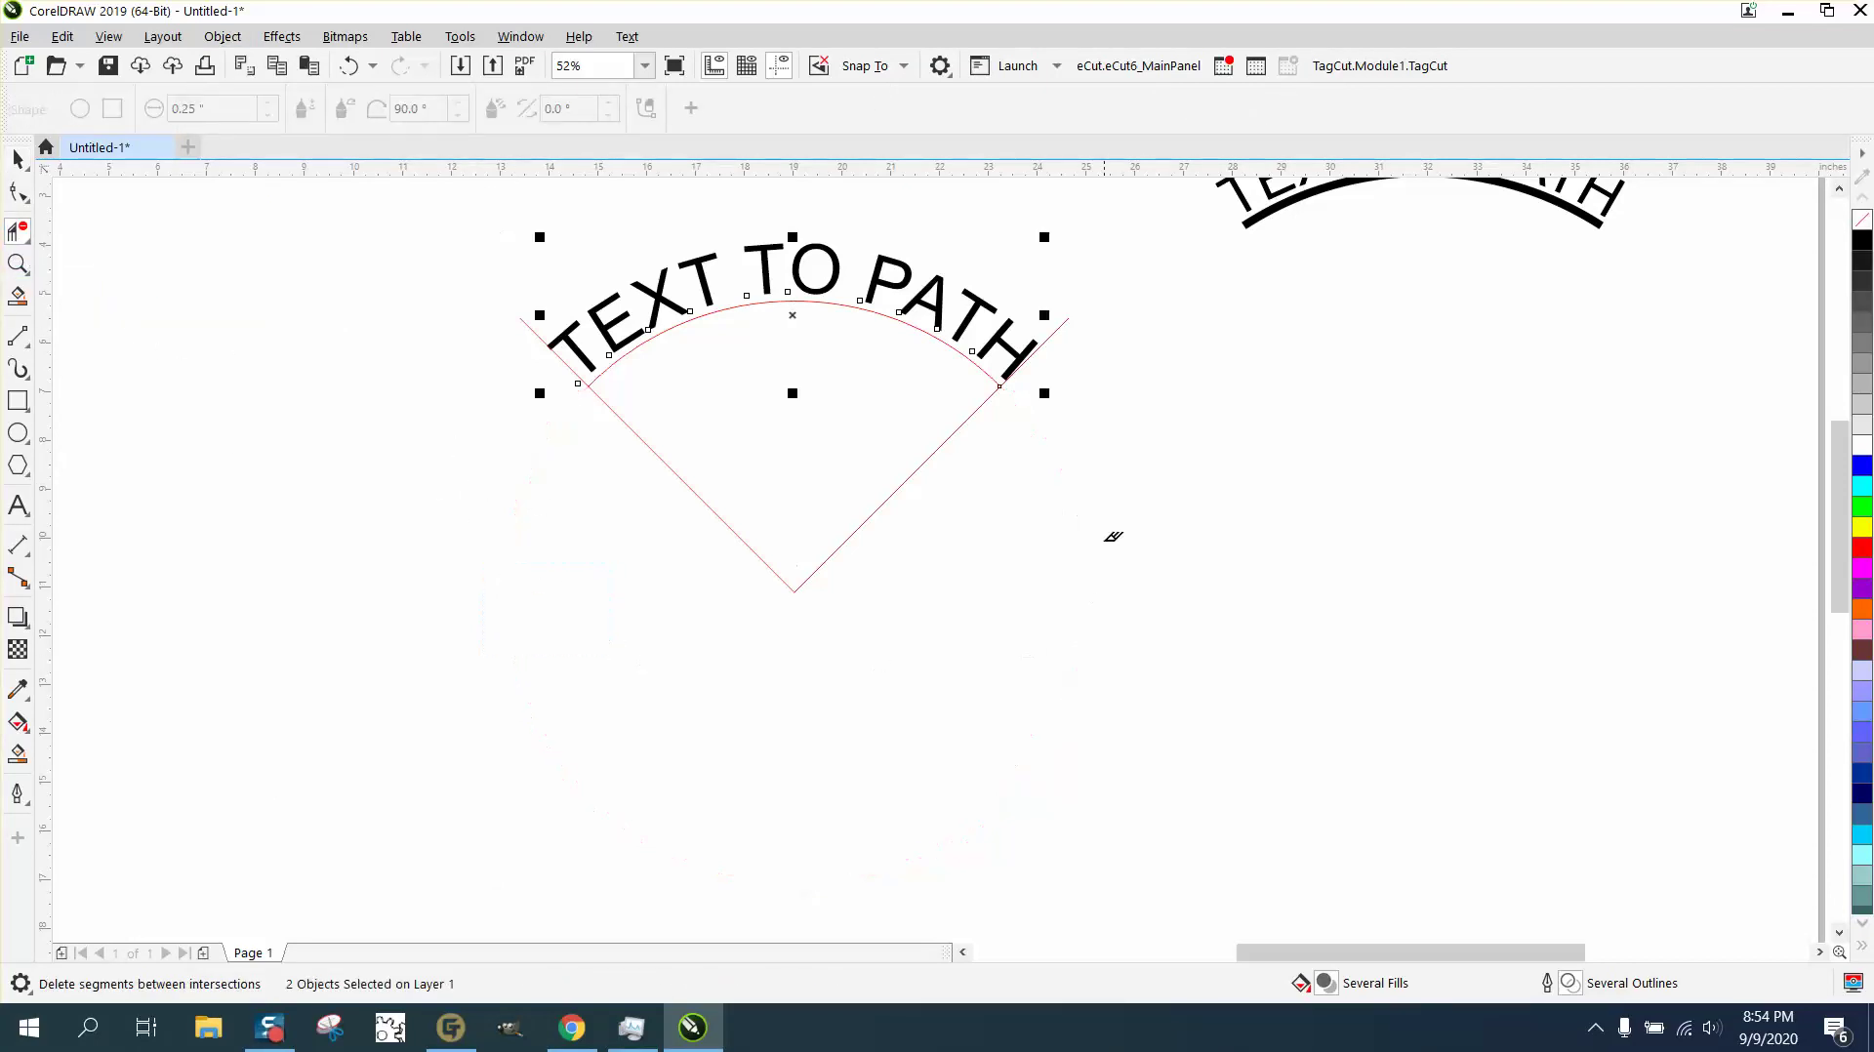
click(18, 159)
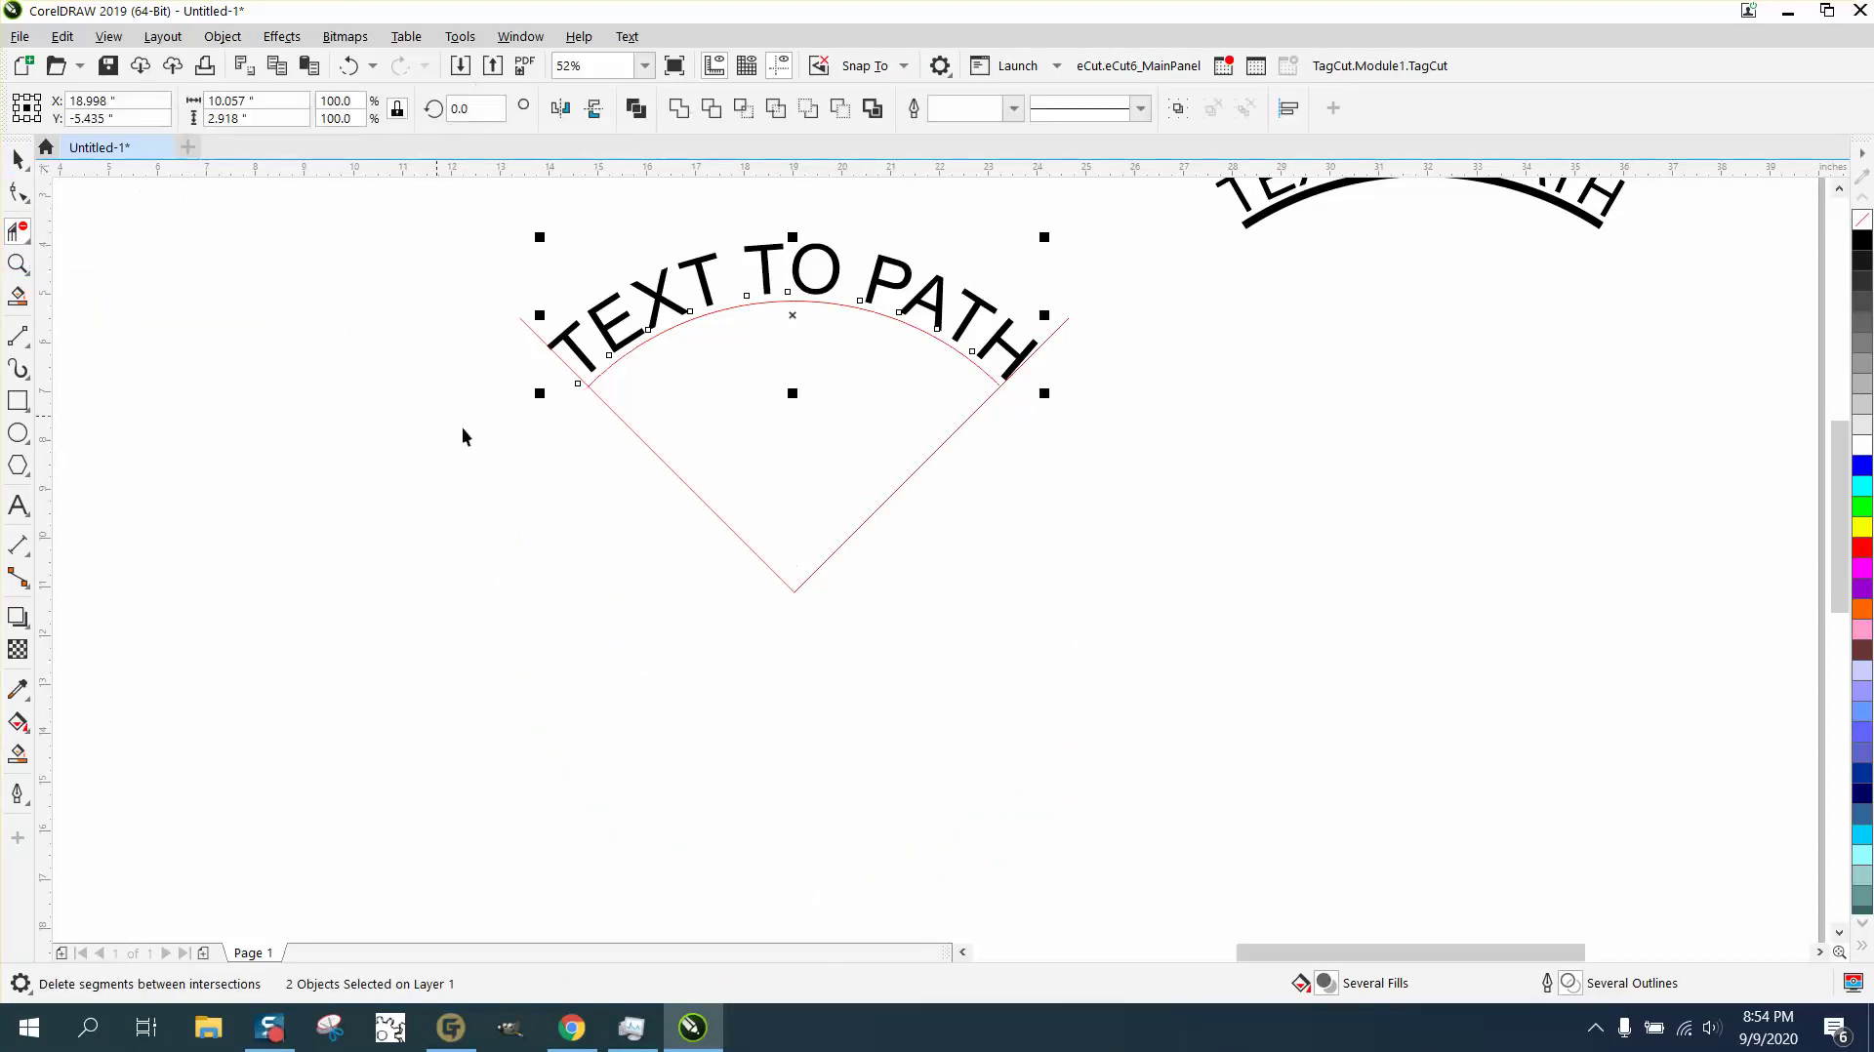
- Delete both straight guide lines, leaving only the arc under the text
click(646, 446)
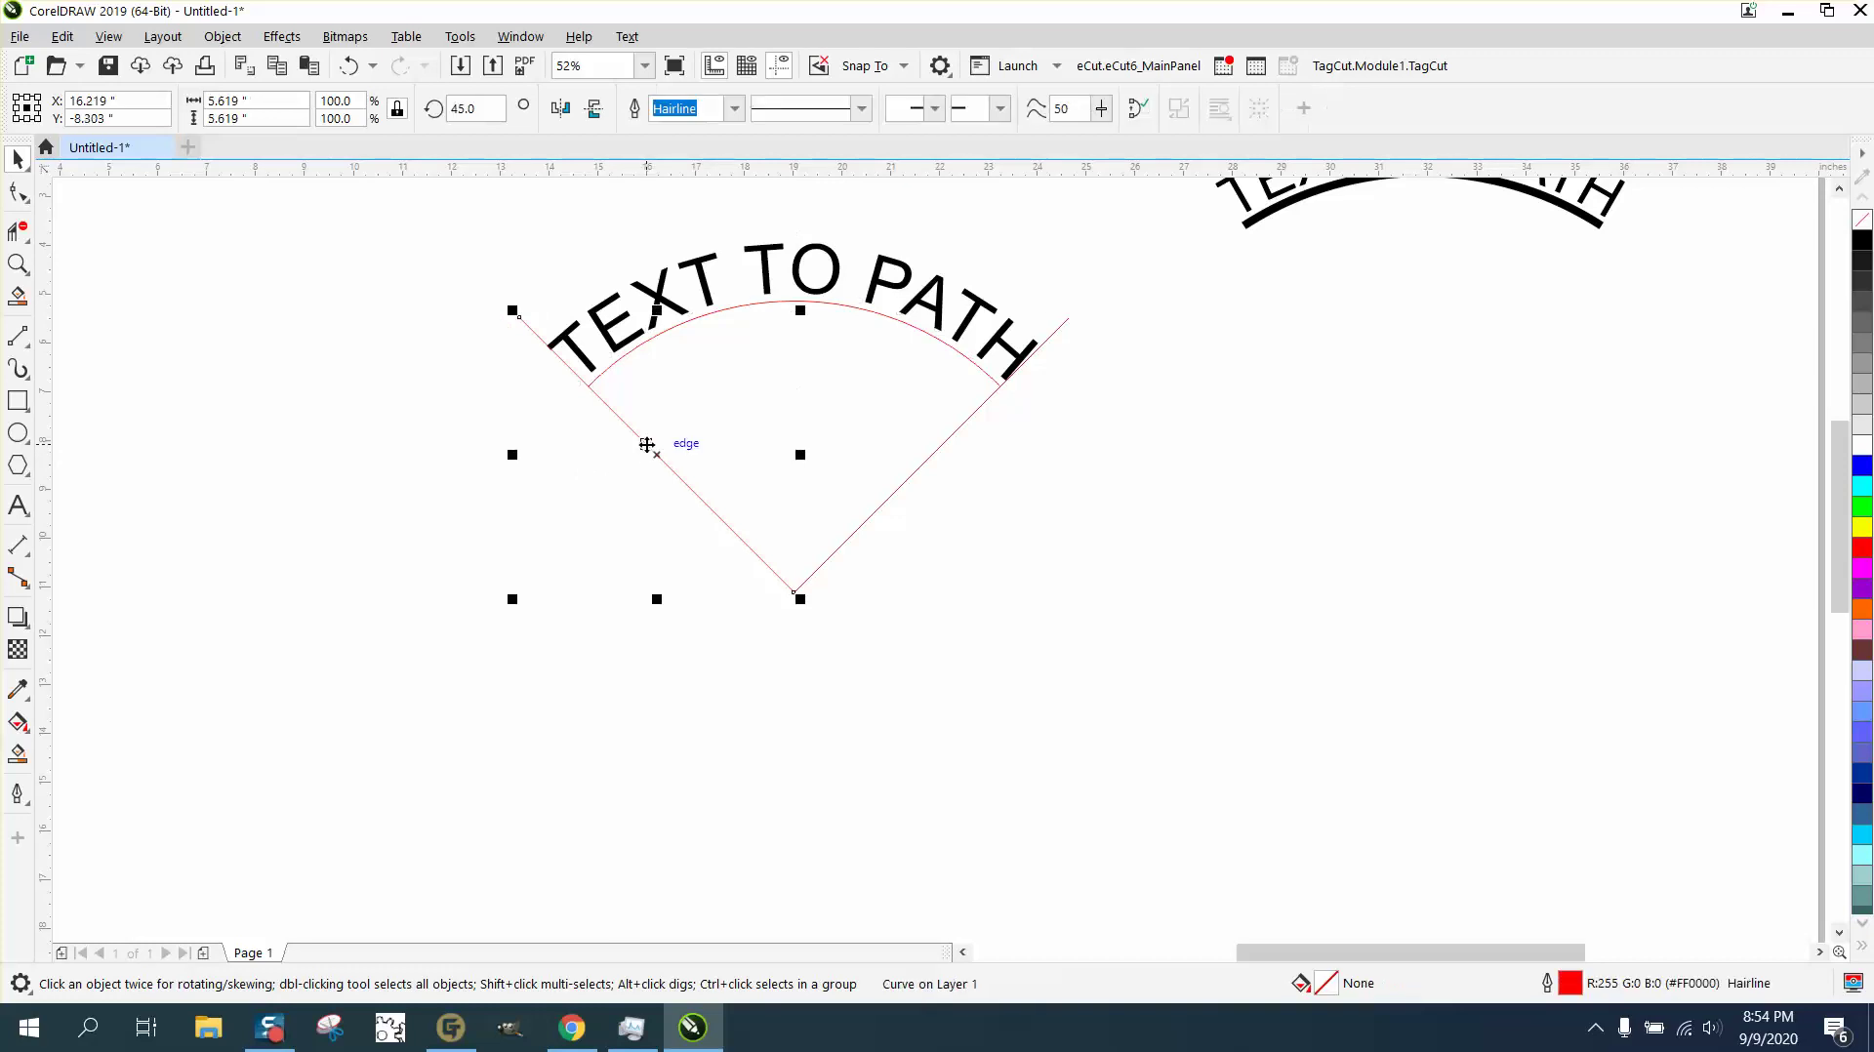
key(Delete)
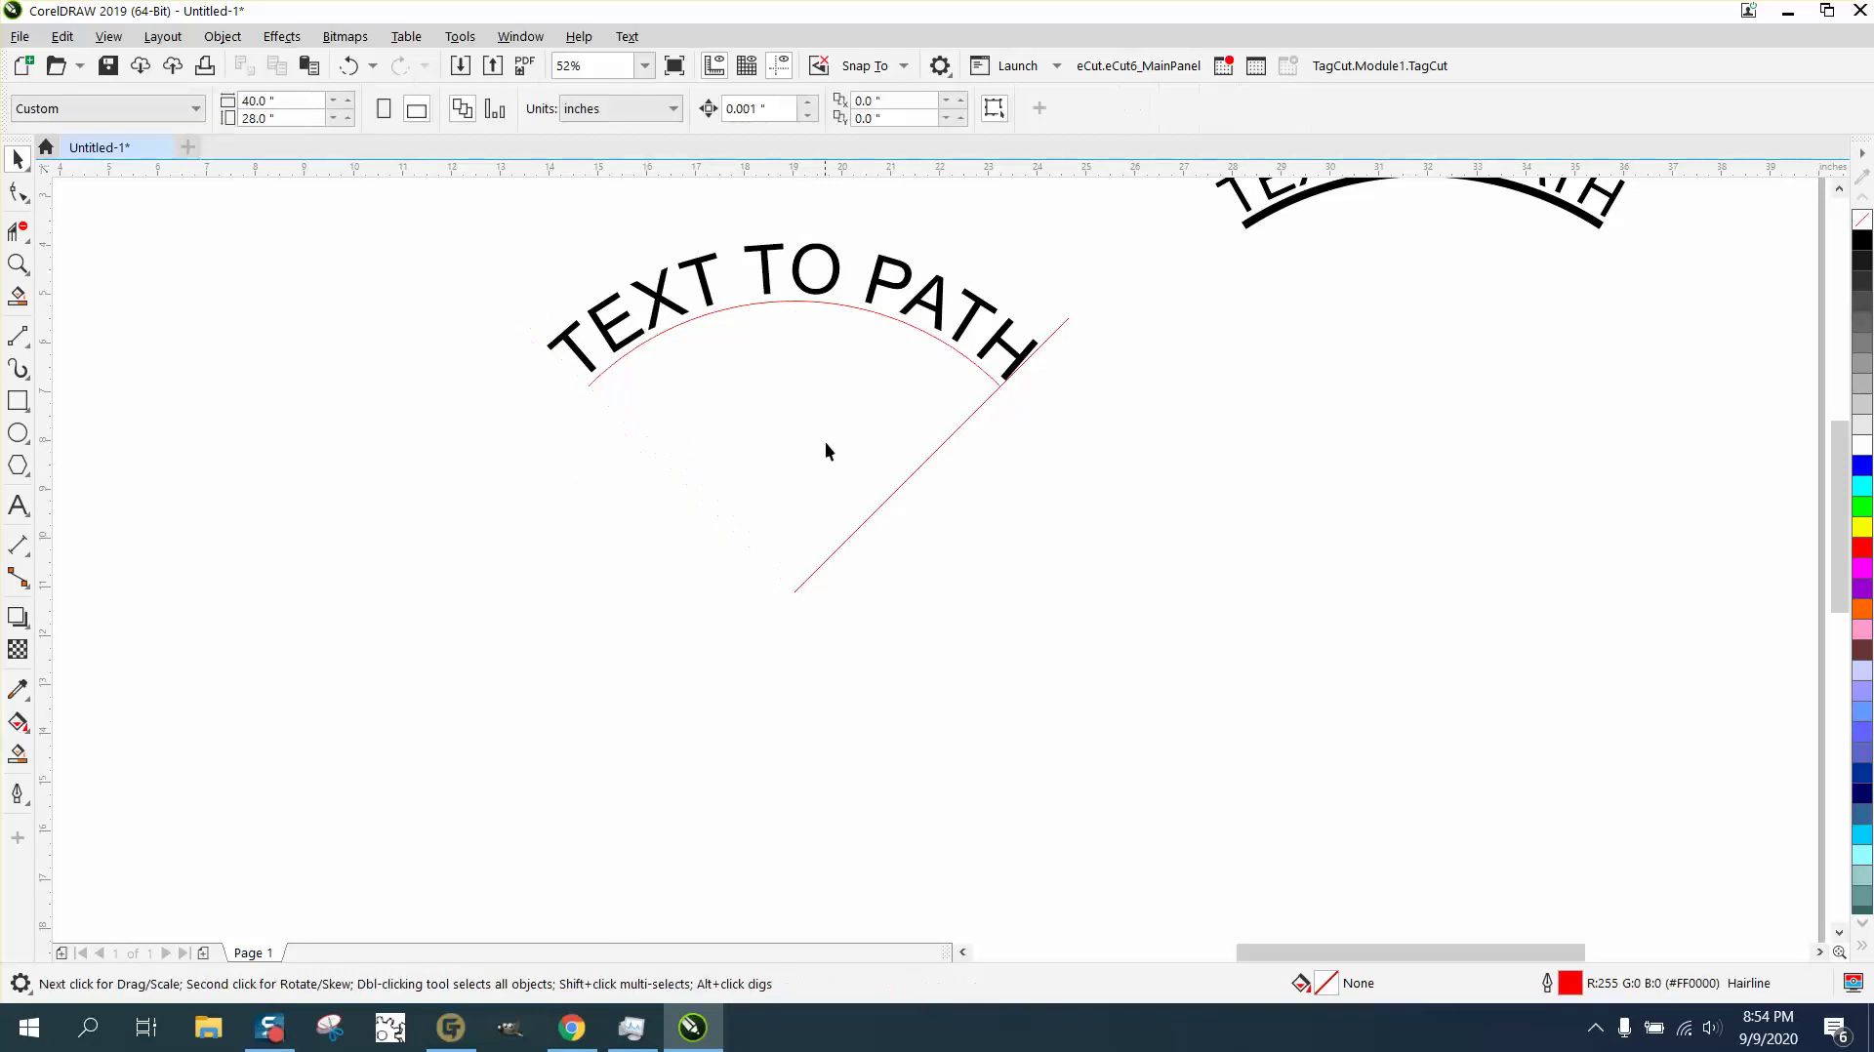
click(933, 457)
key(Delete)
click(979, 378)
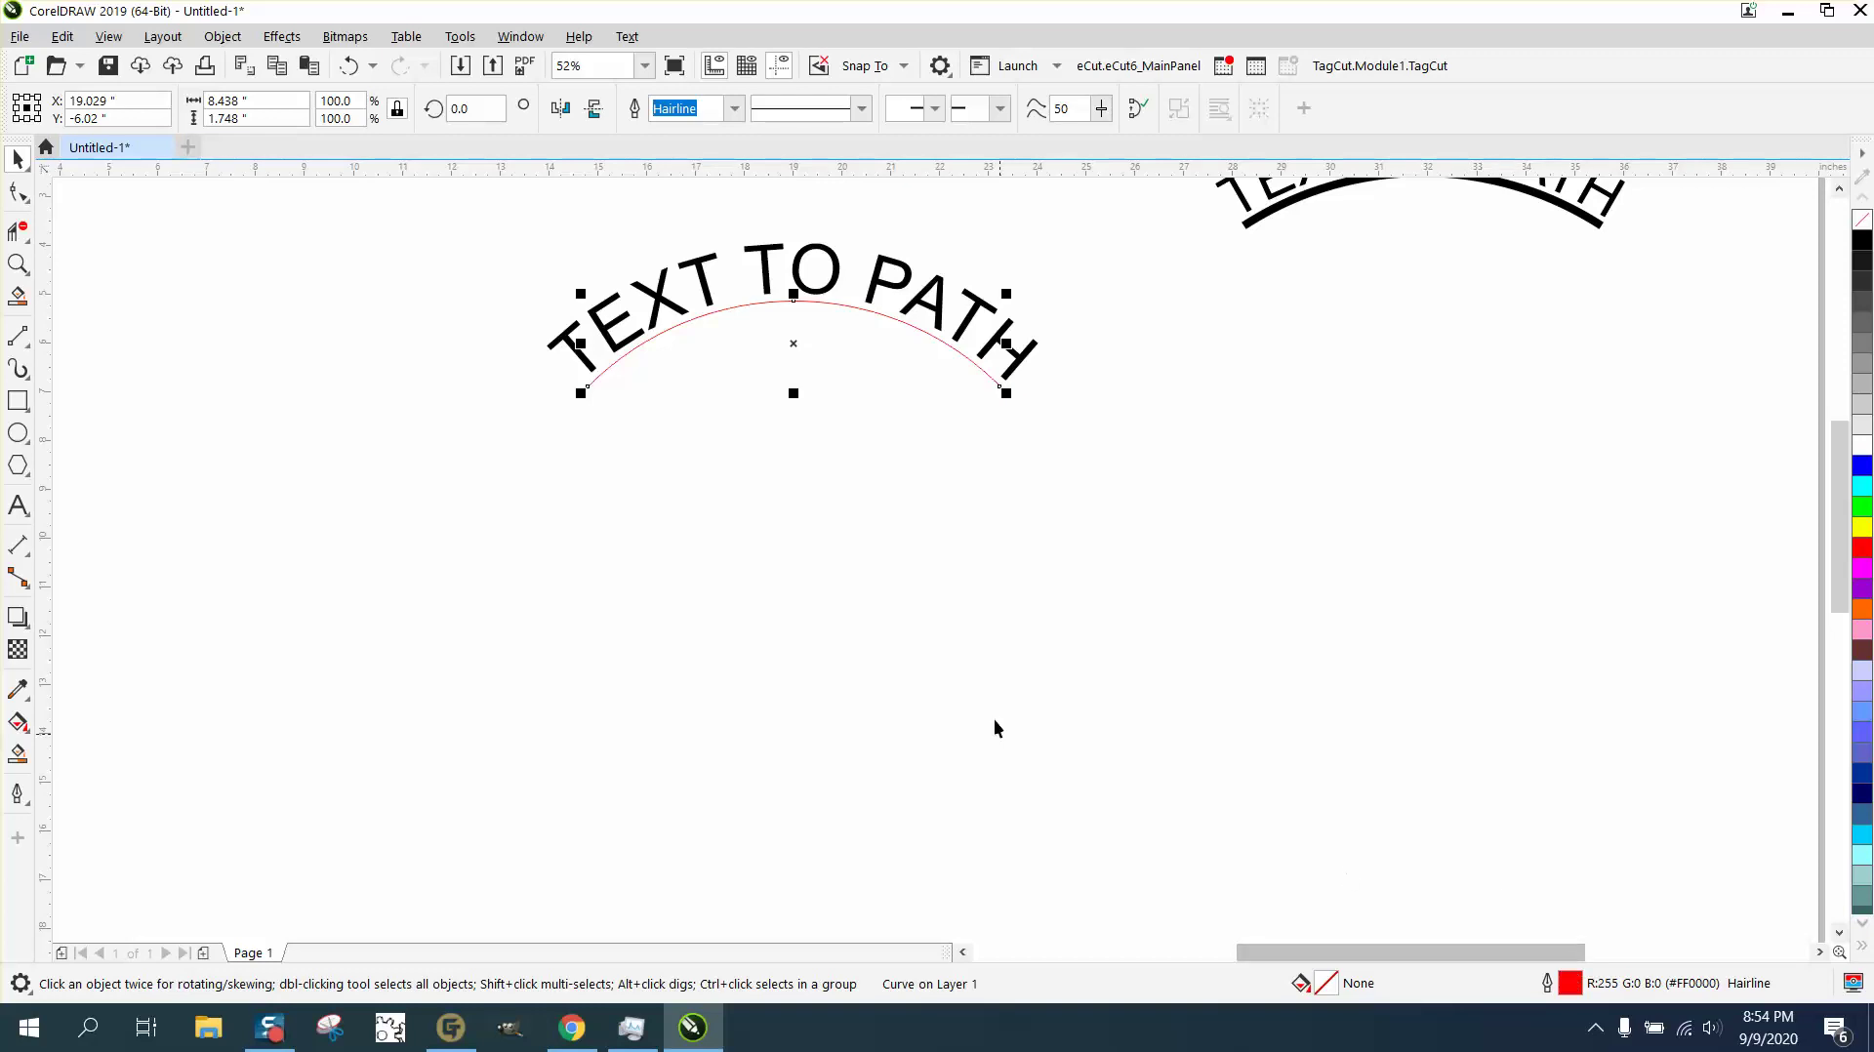
- Set the arc's outline to near-black, 10.0 pt wide, scaling with the object
double_click(1569, 984)
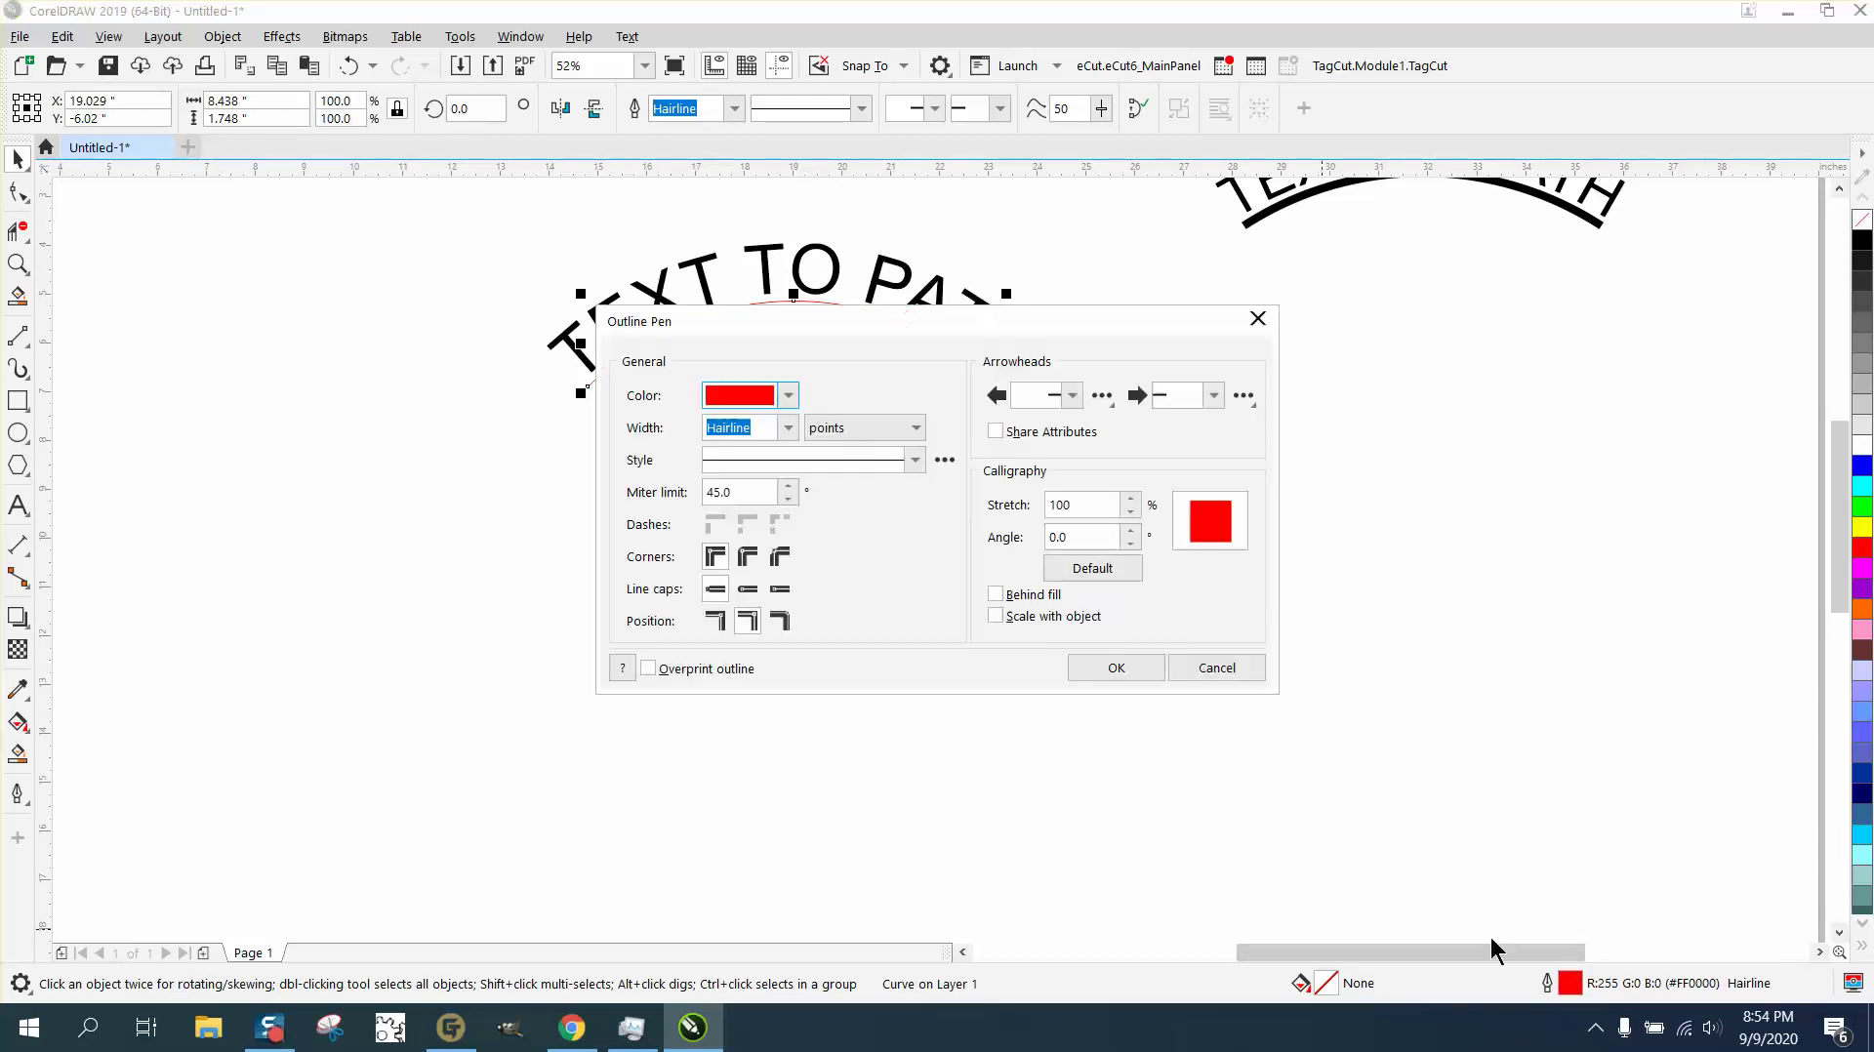
click(787, 397)
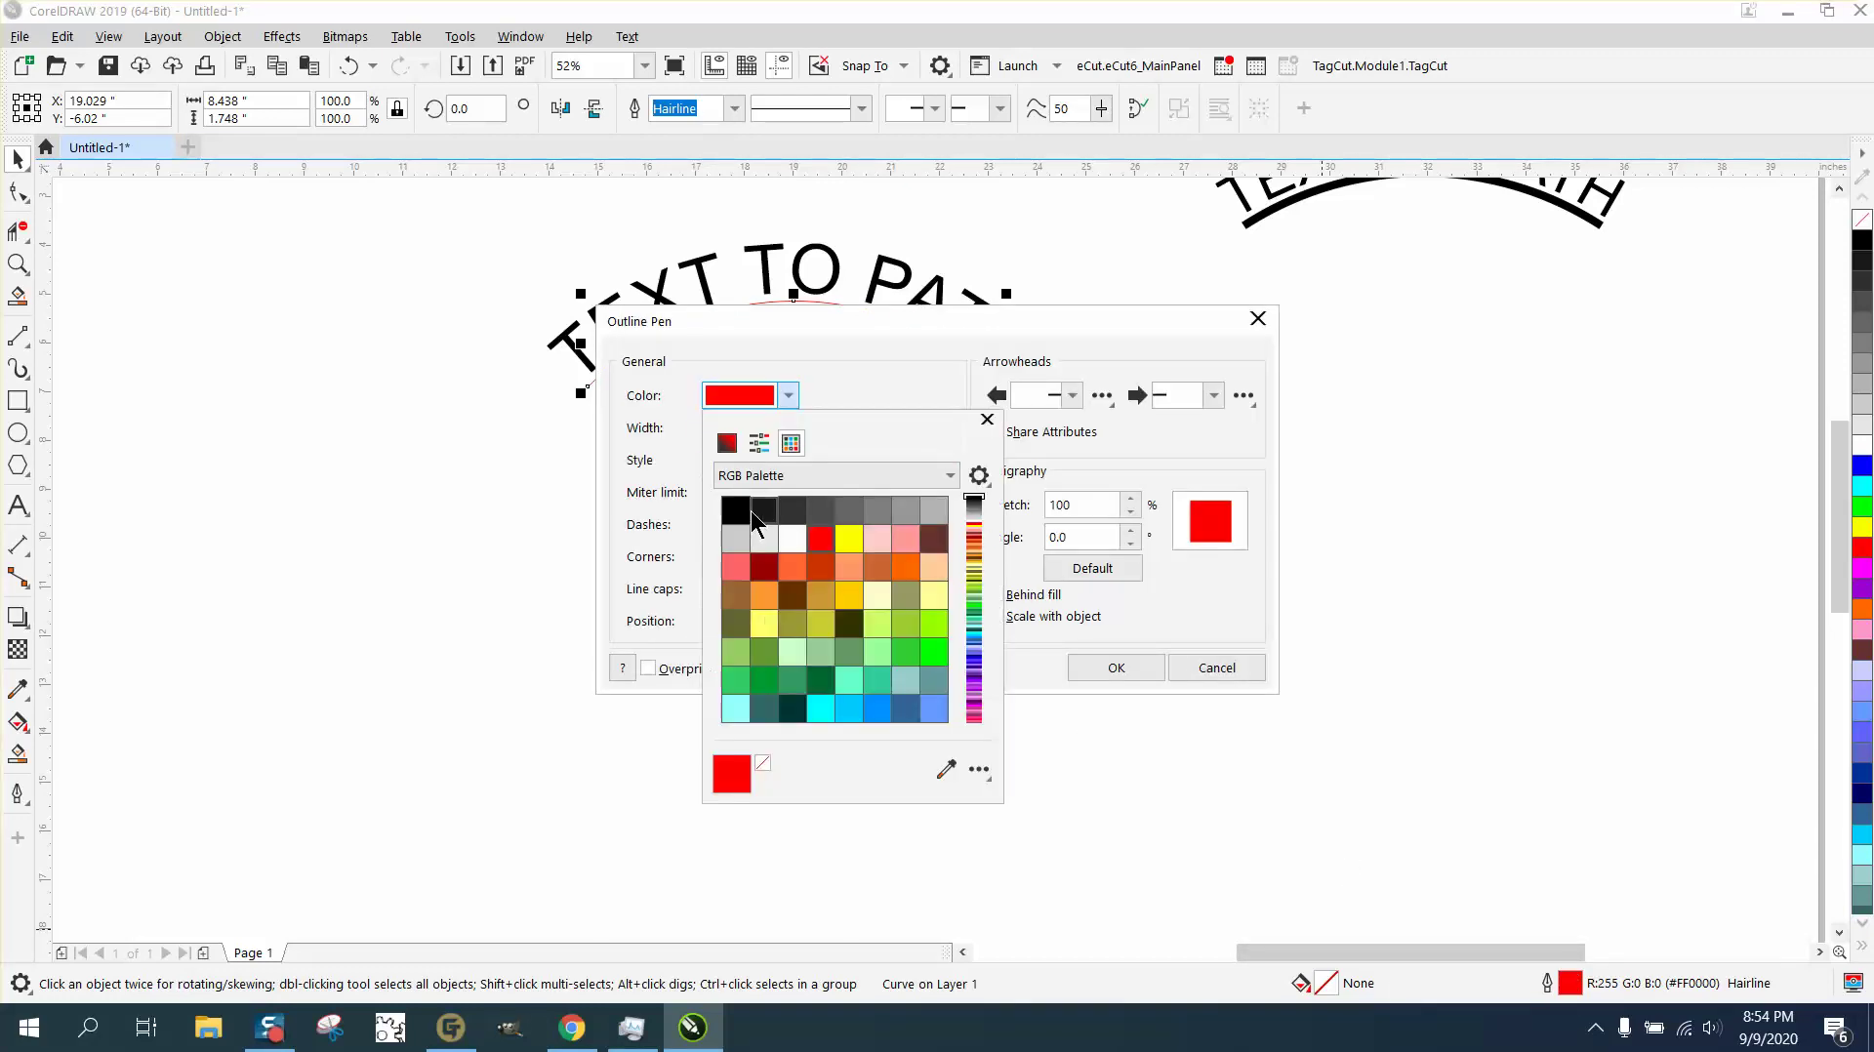
click(755, 511)
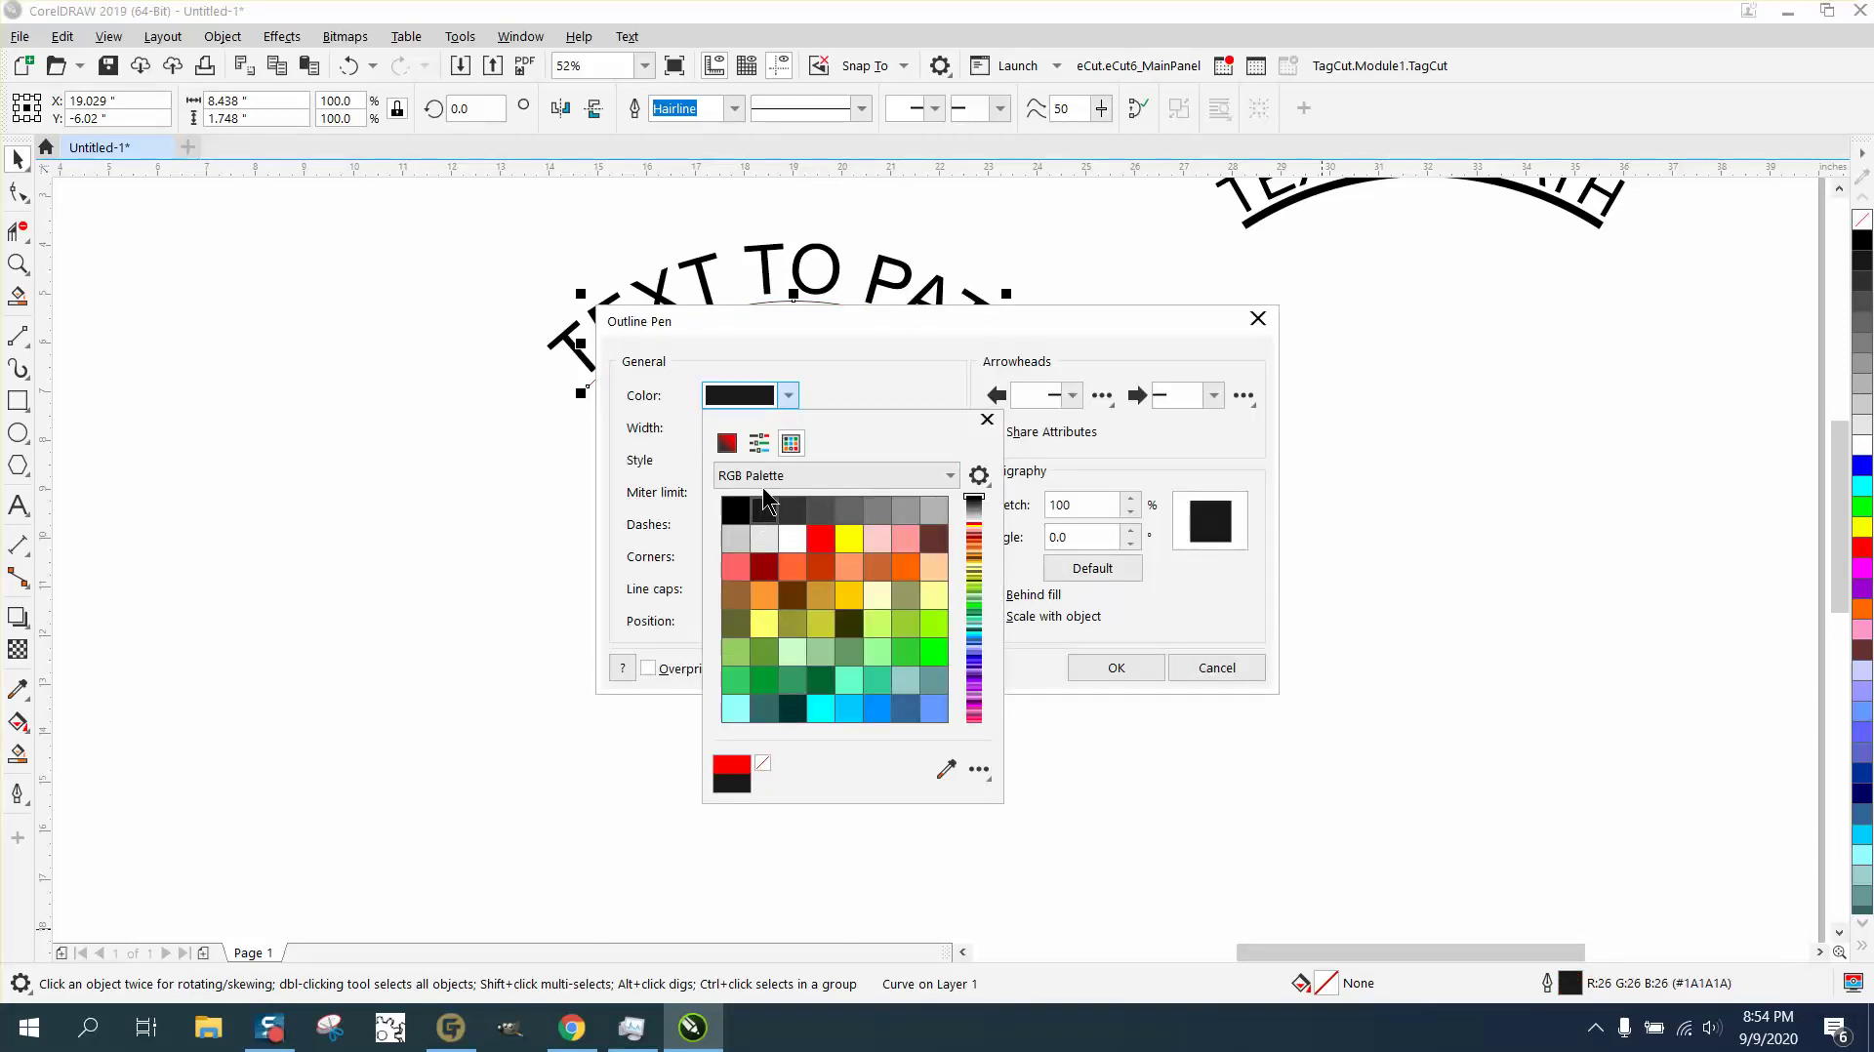
click(986, 421)
click(779, 434)
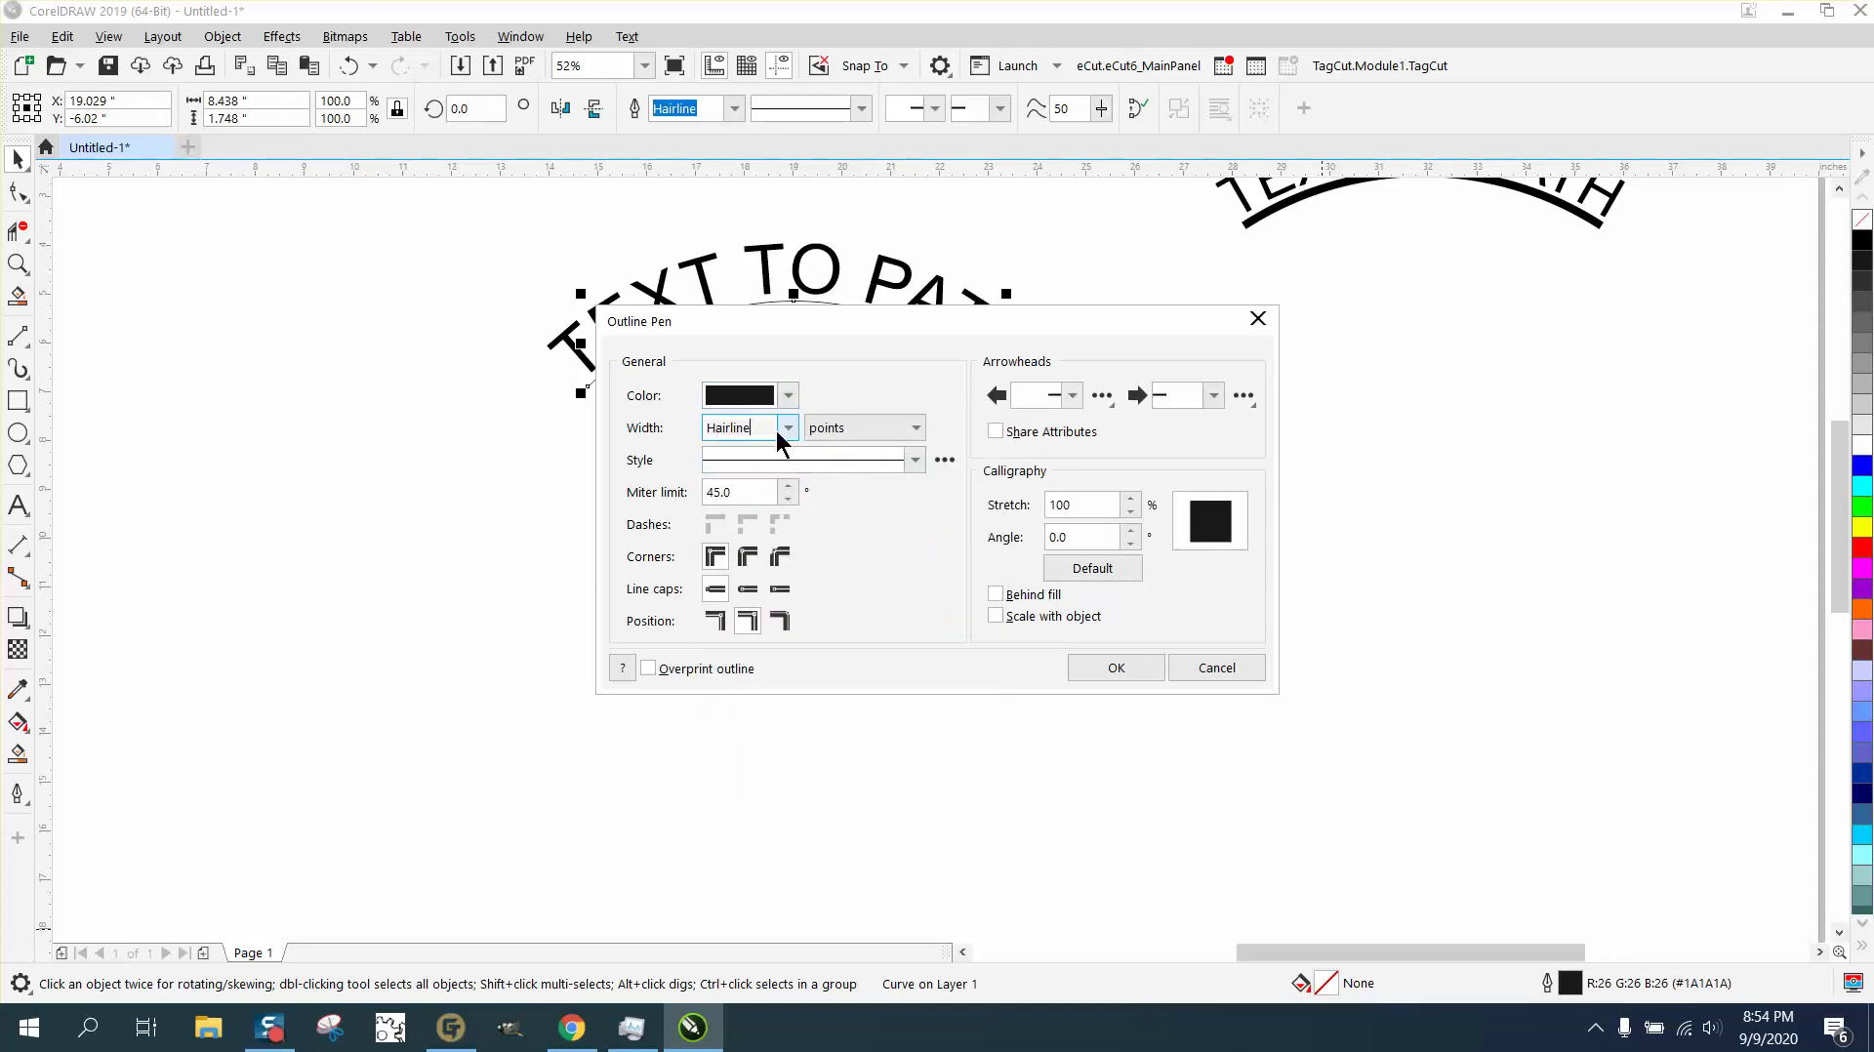
click(784, 433)
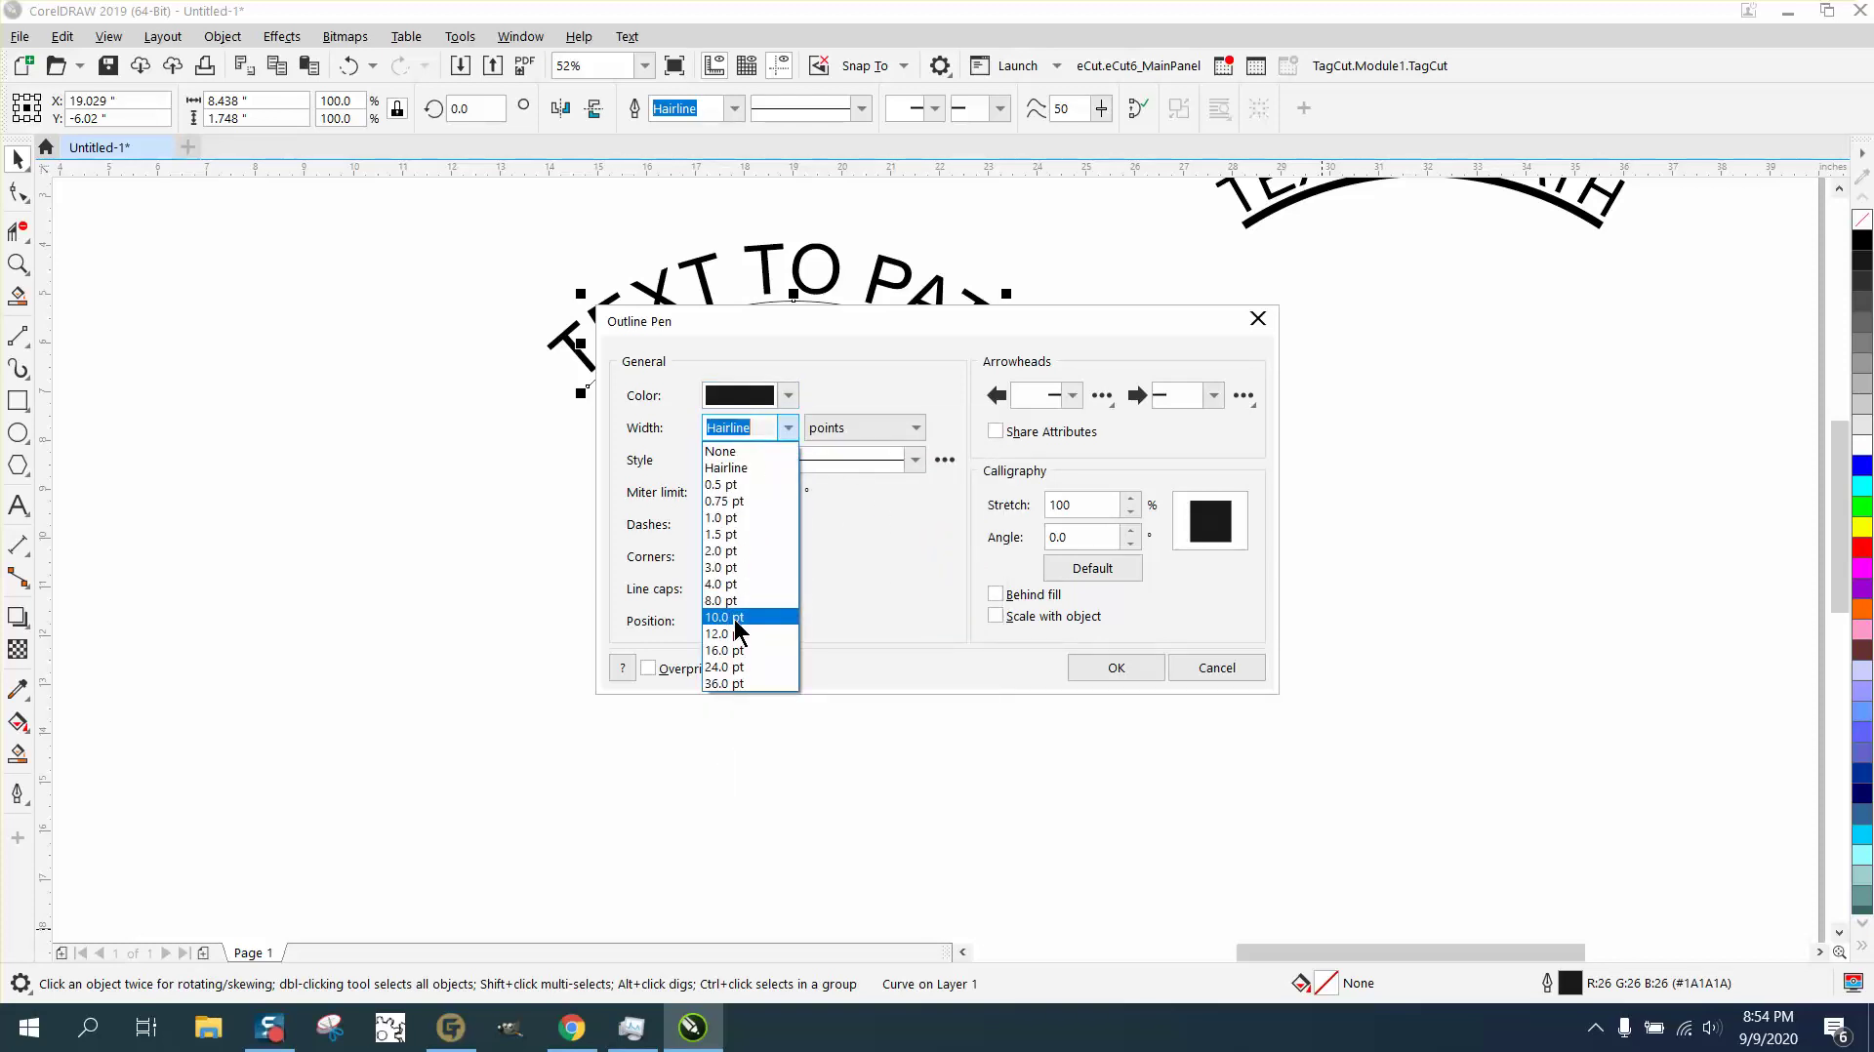
click(734, 619)
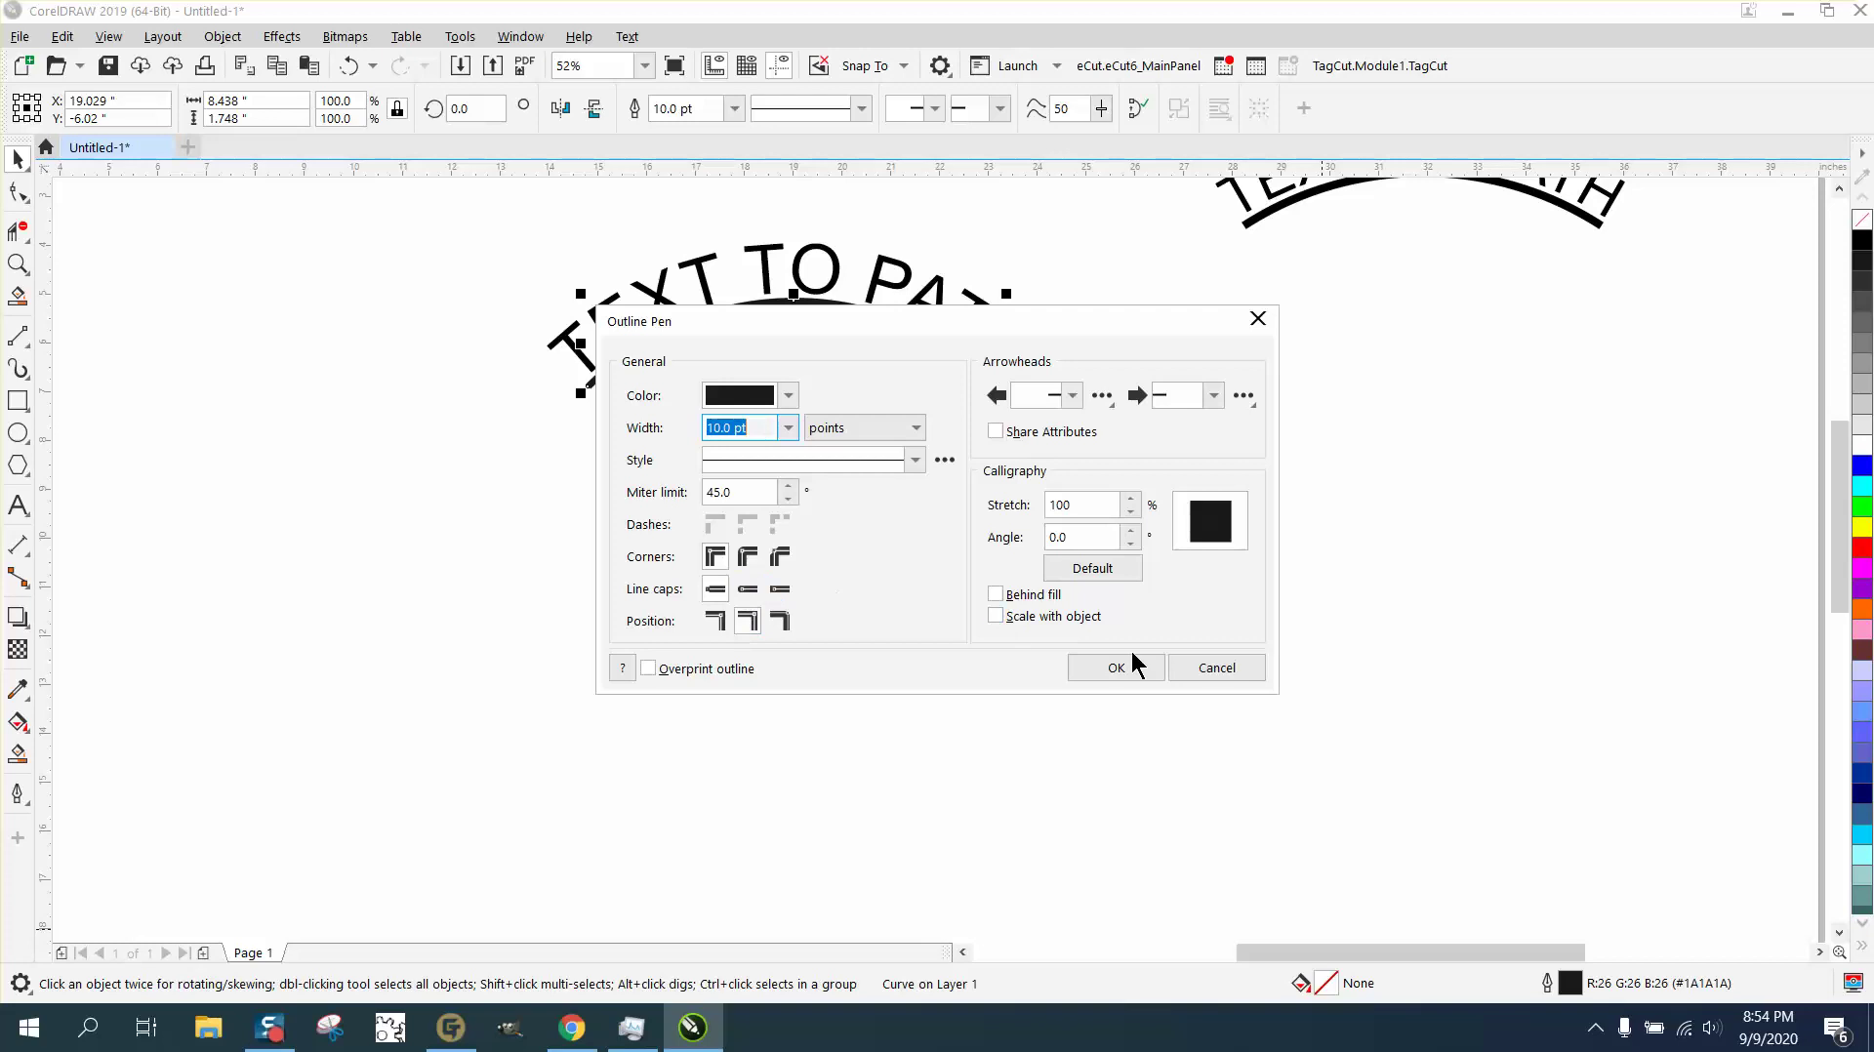
click(1012, 616)
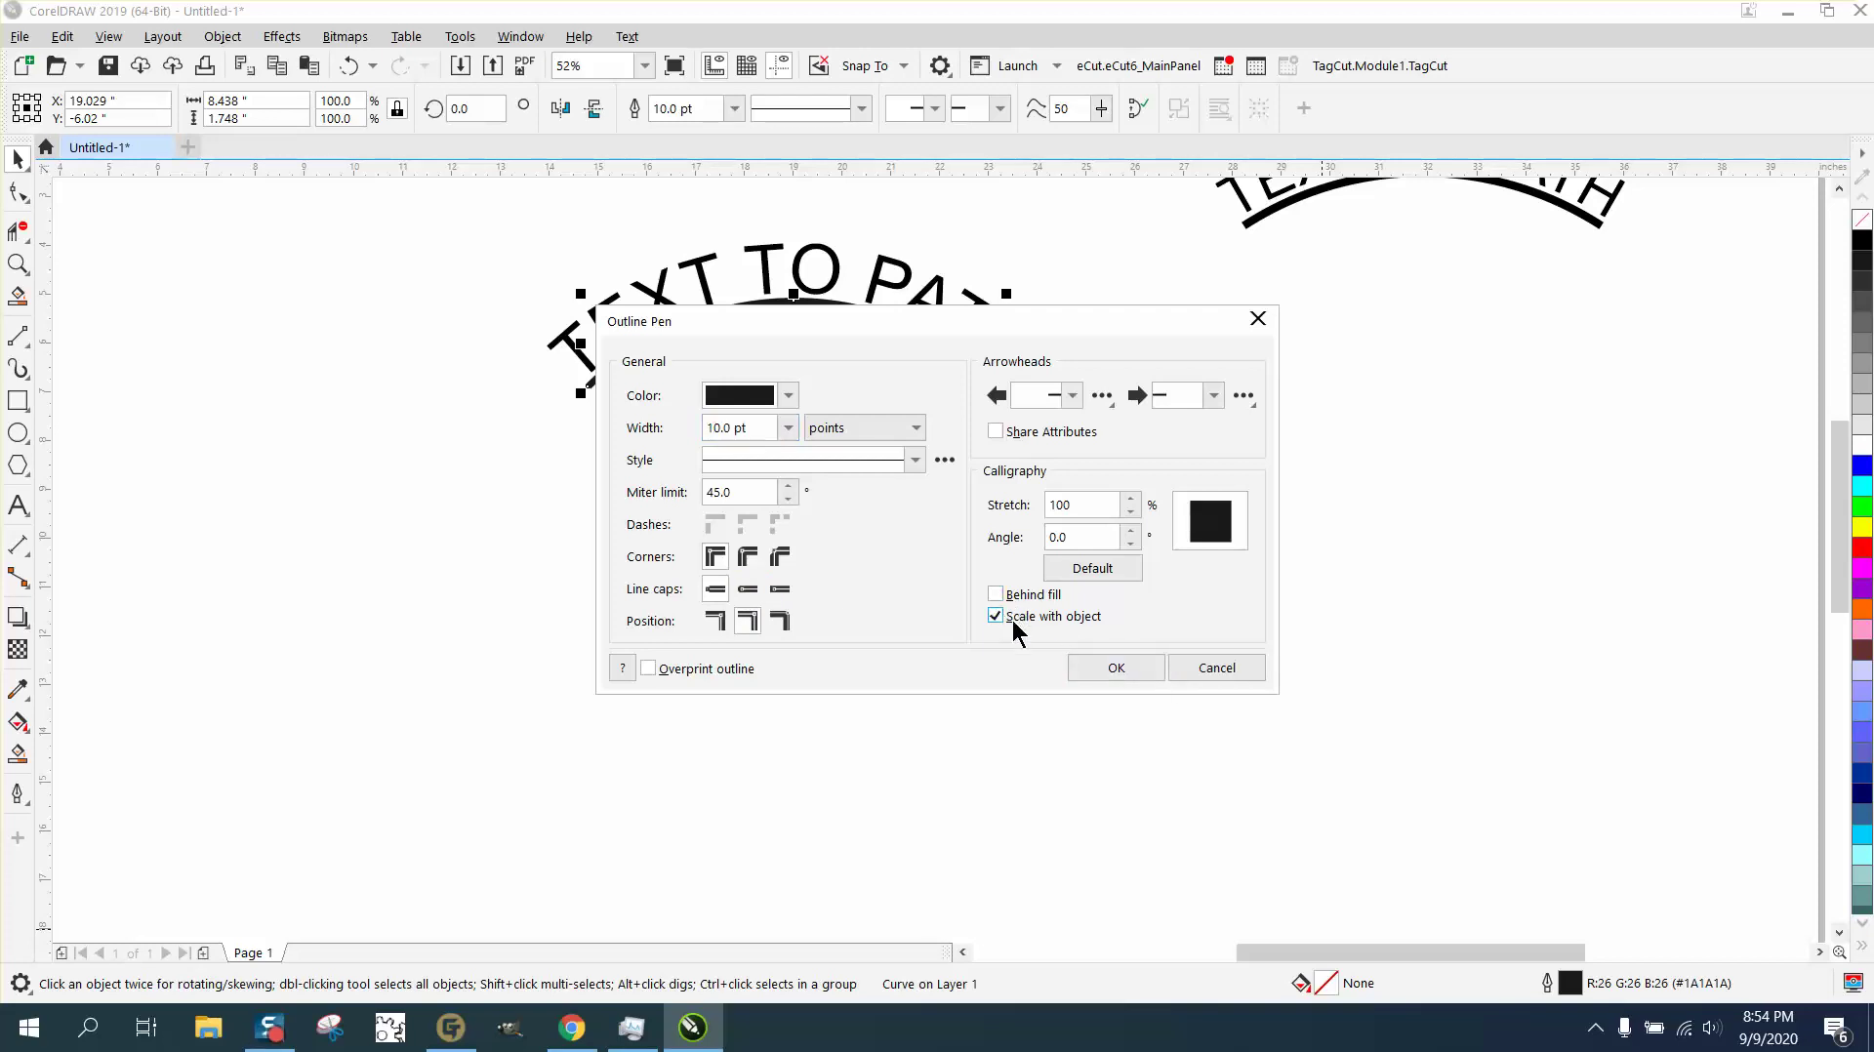
click(1117, 668)
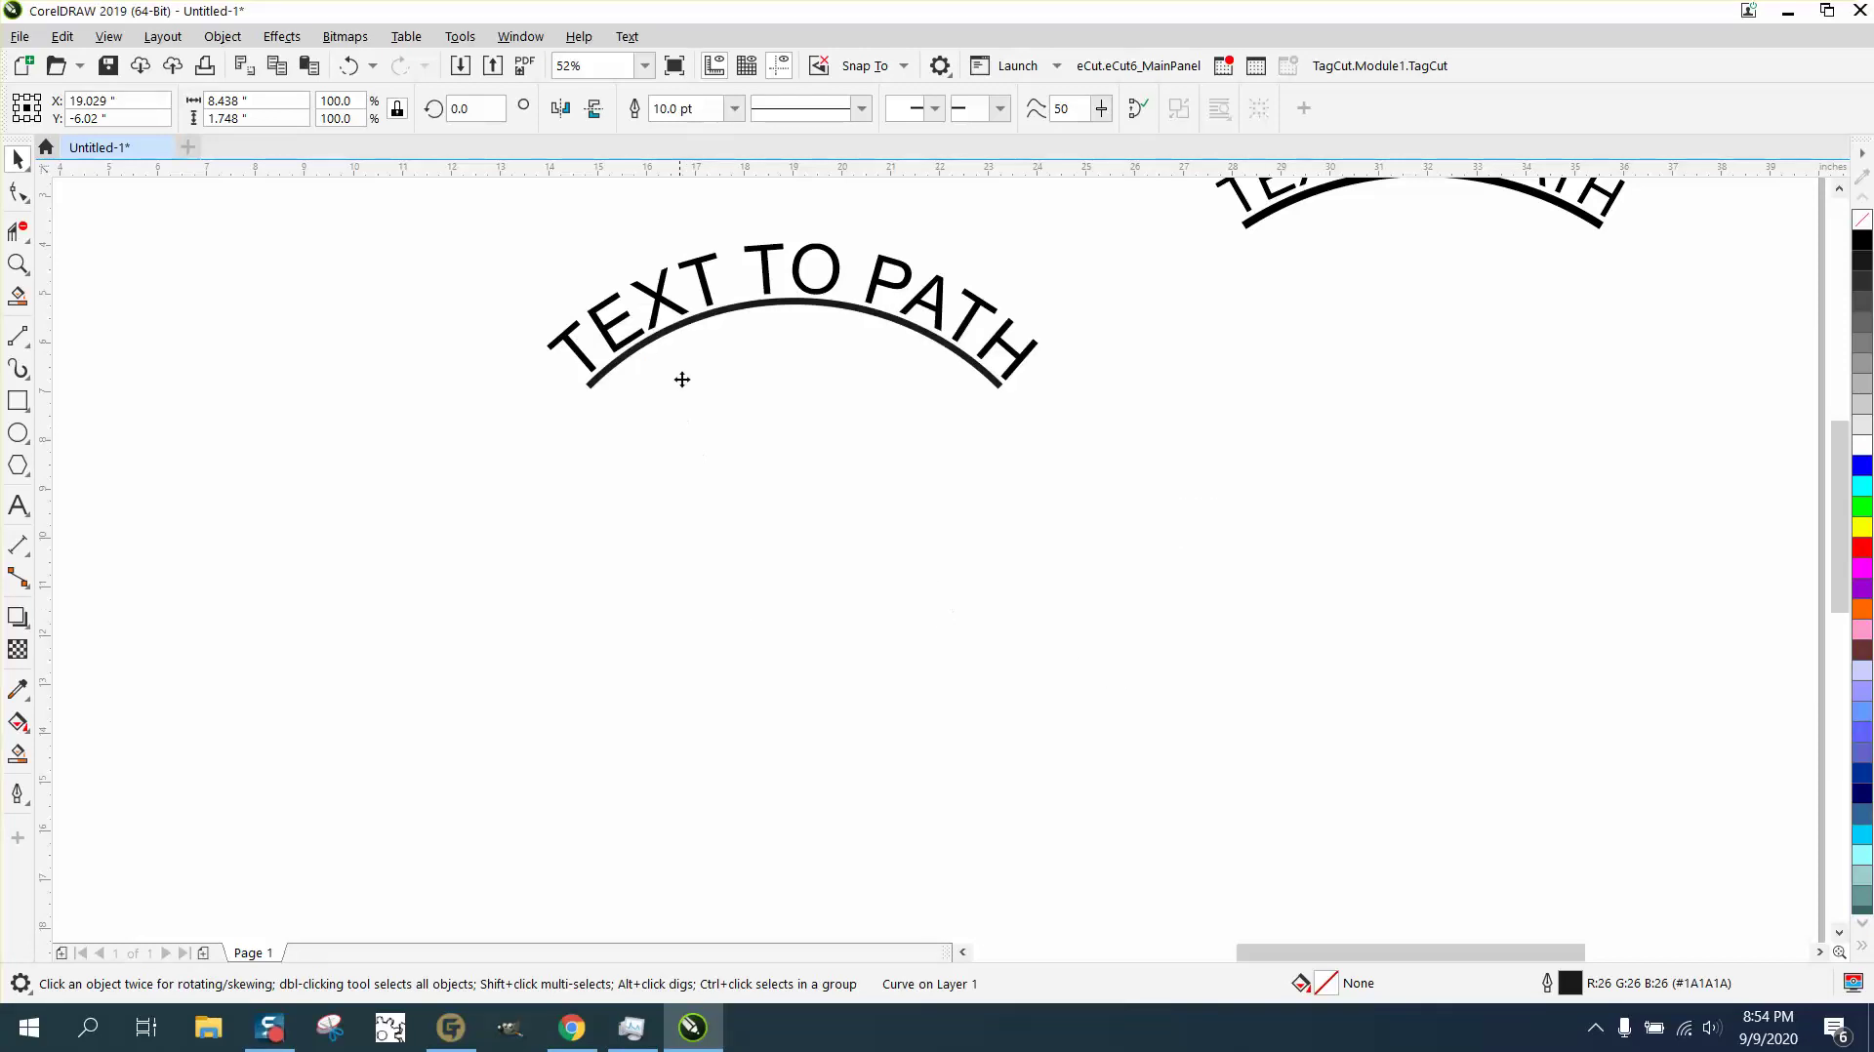
- Enlarge the text and arc together, then undo the resize
drag(531, 259, 1020, 400)
drag(510, 215, 1093, 498)
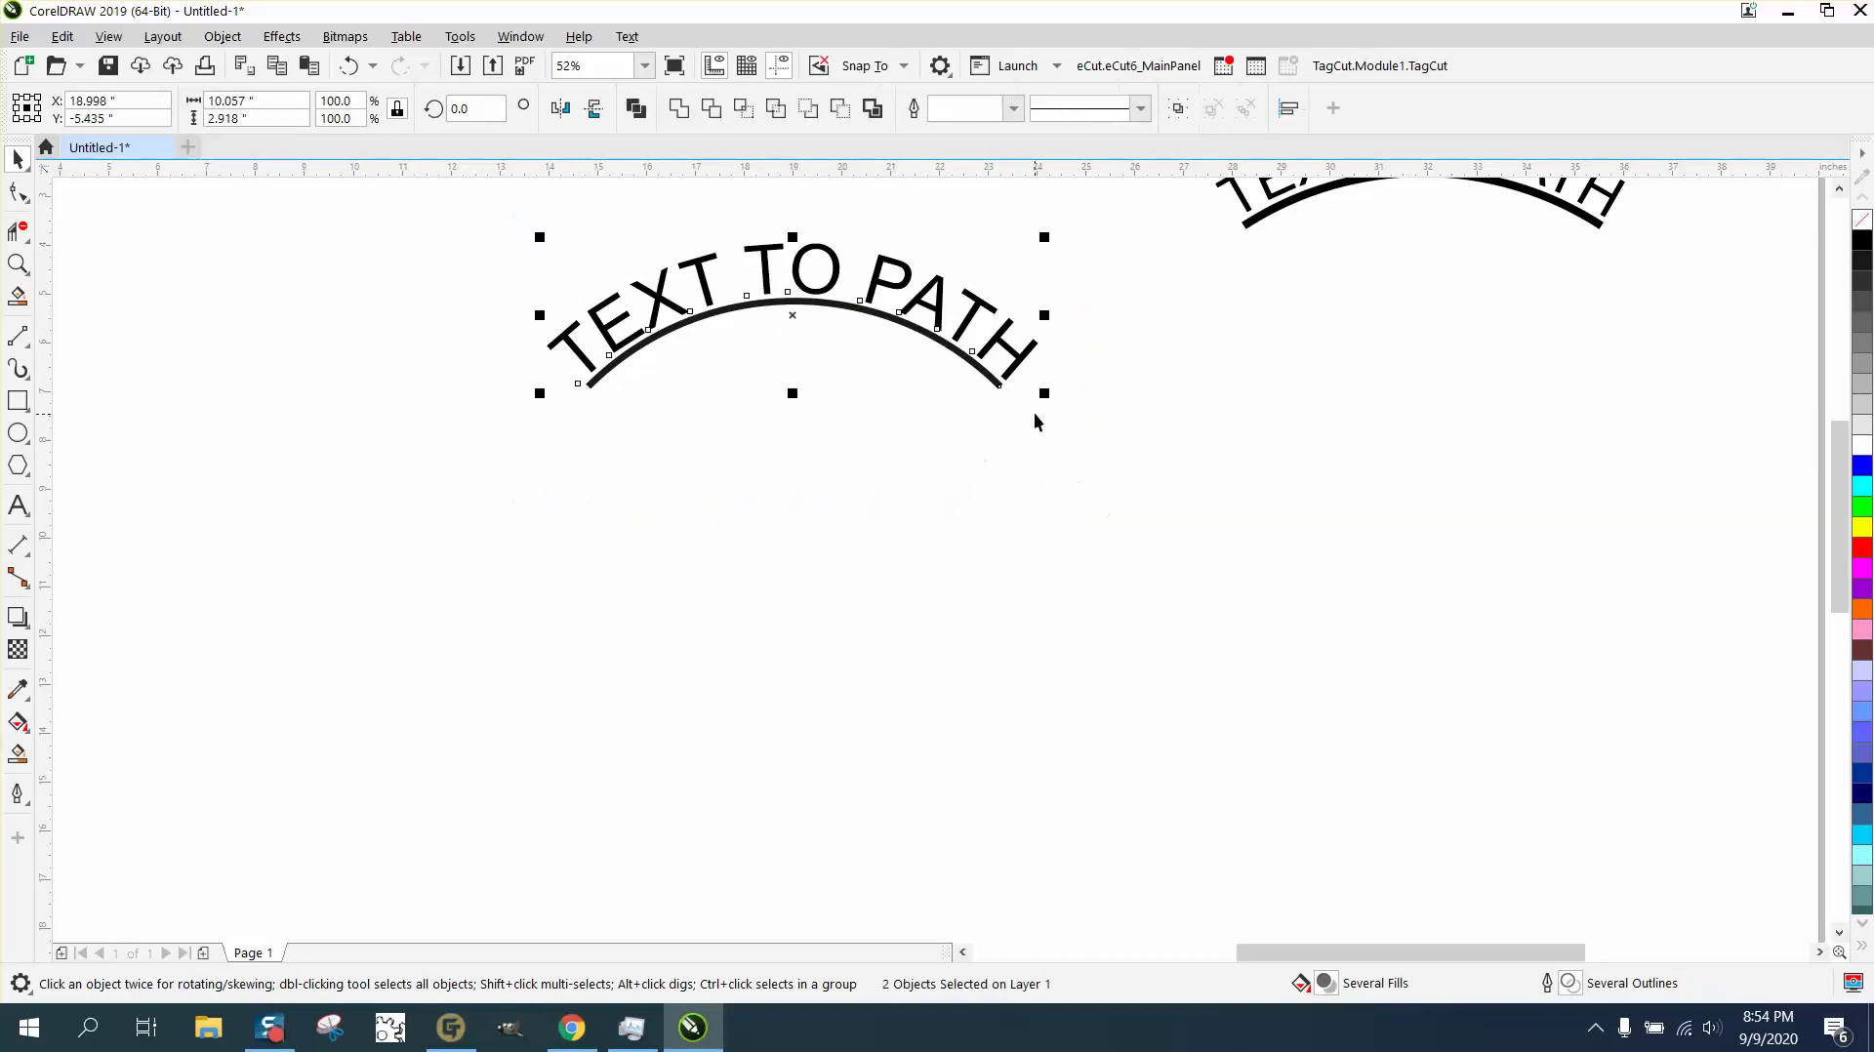
drag(1043, 395, 1364, 641)
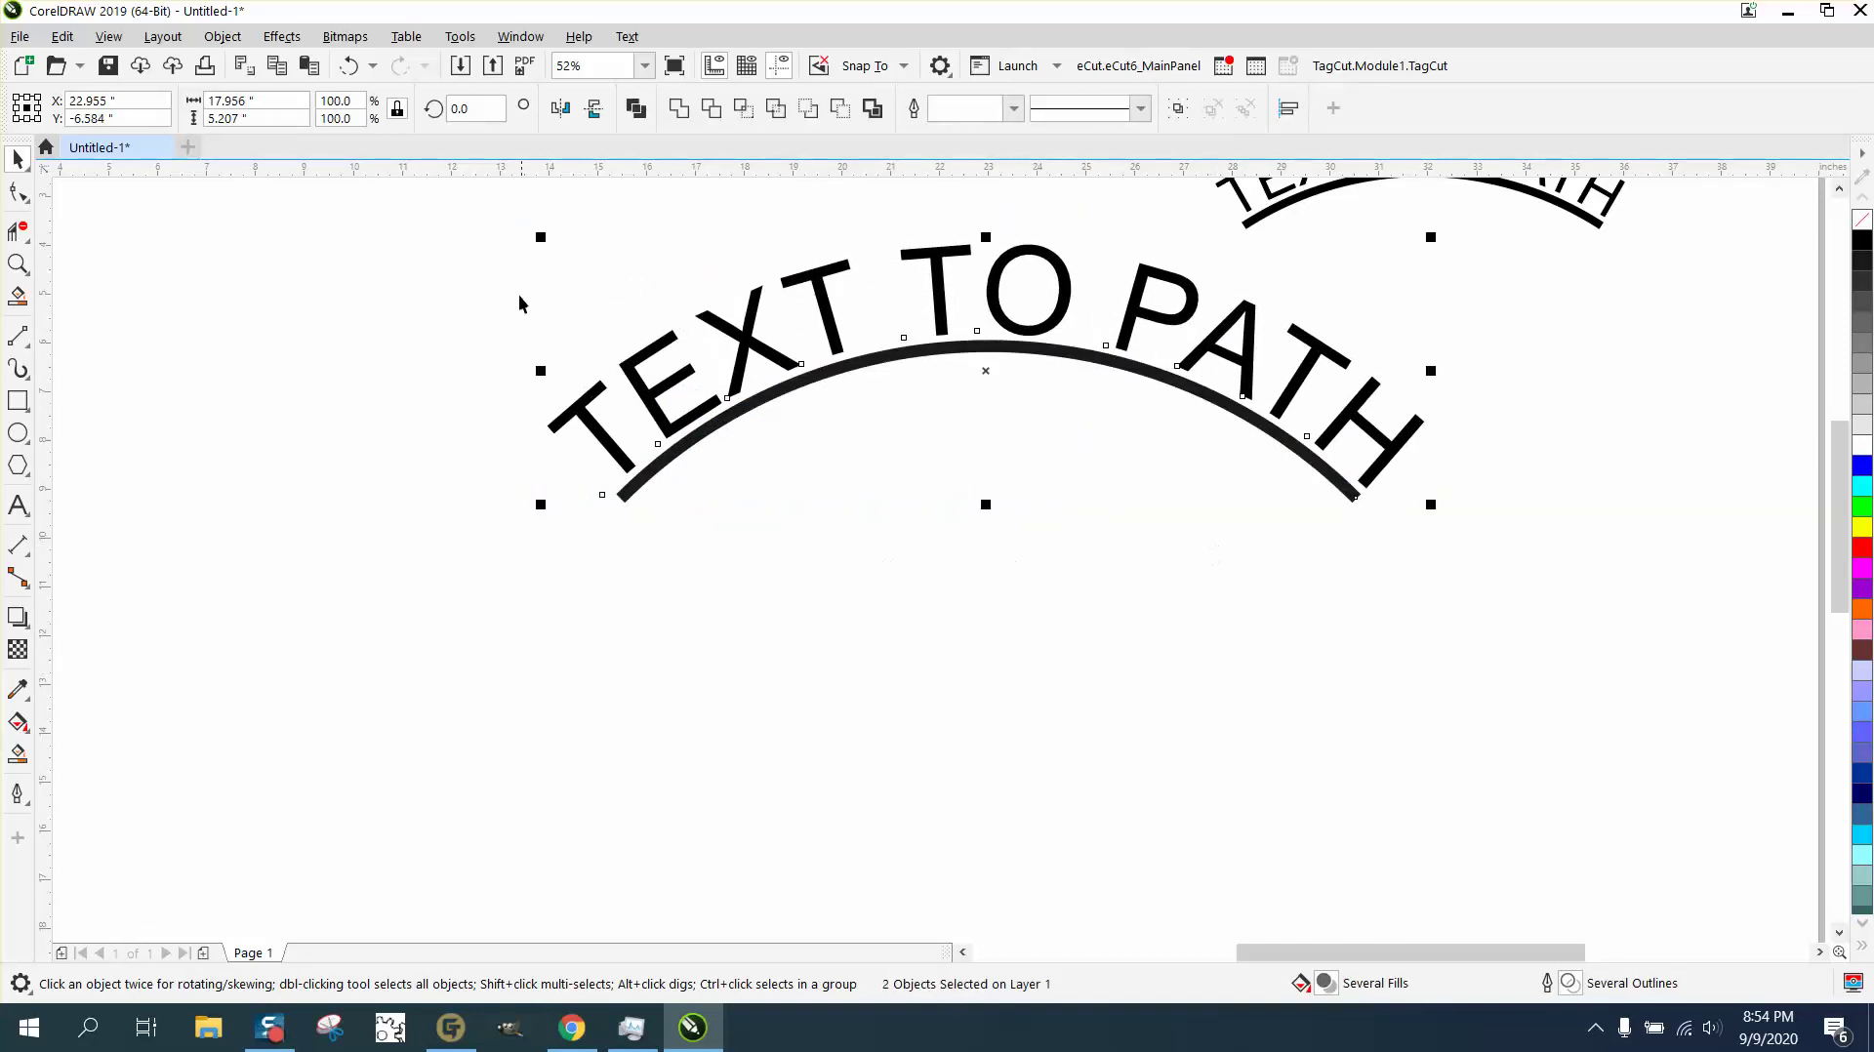
click(352, 62)
click(851, 421)
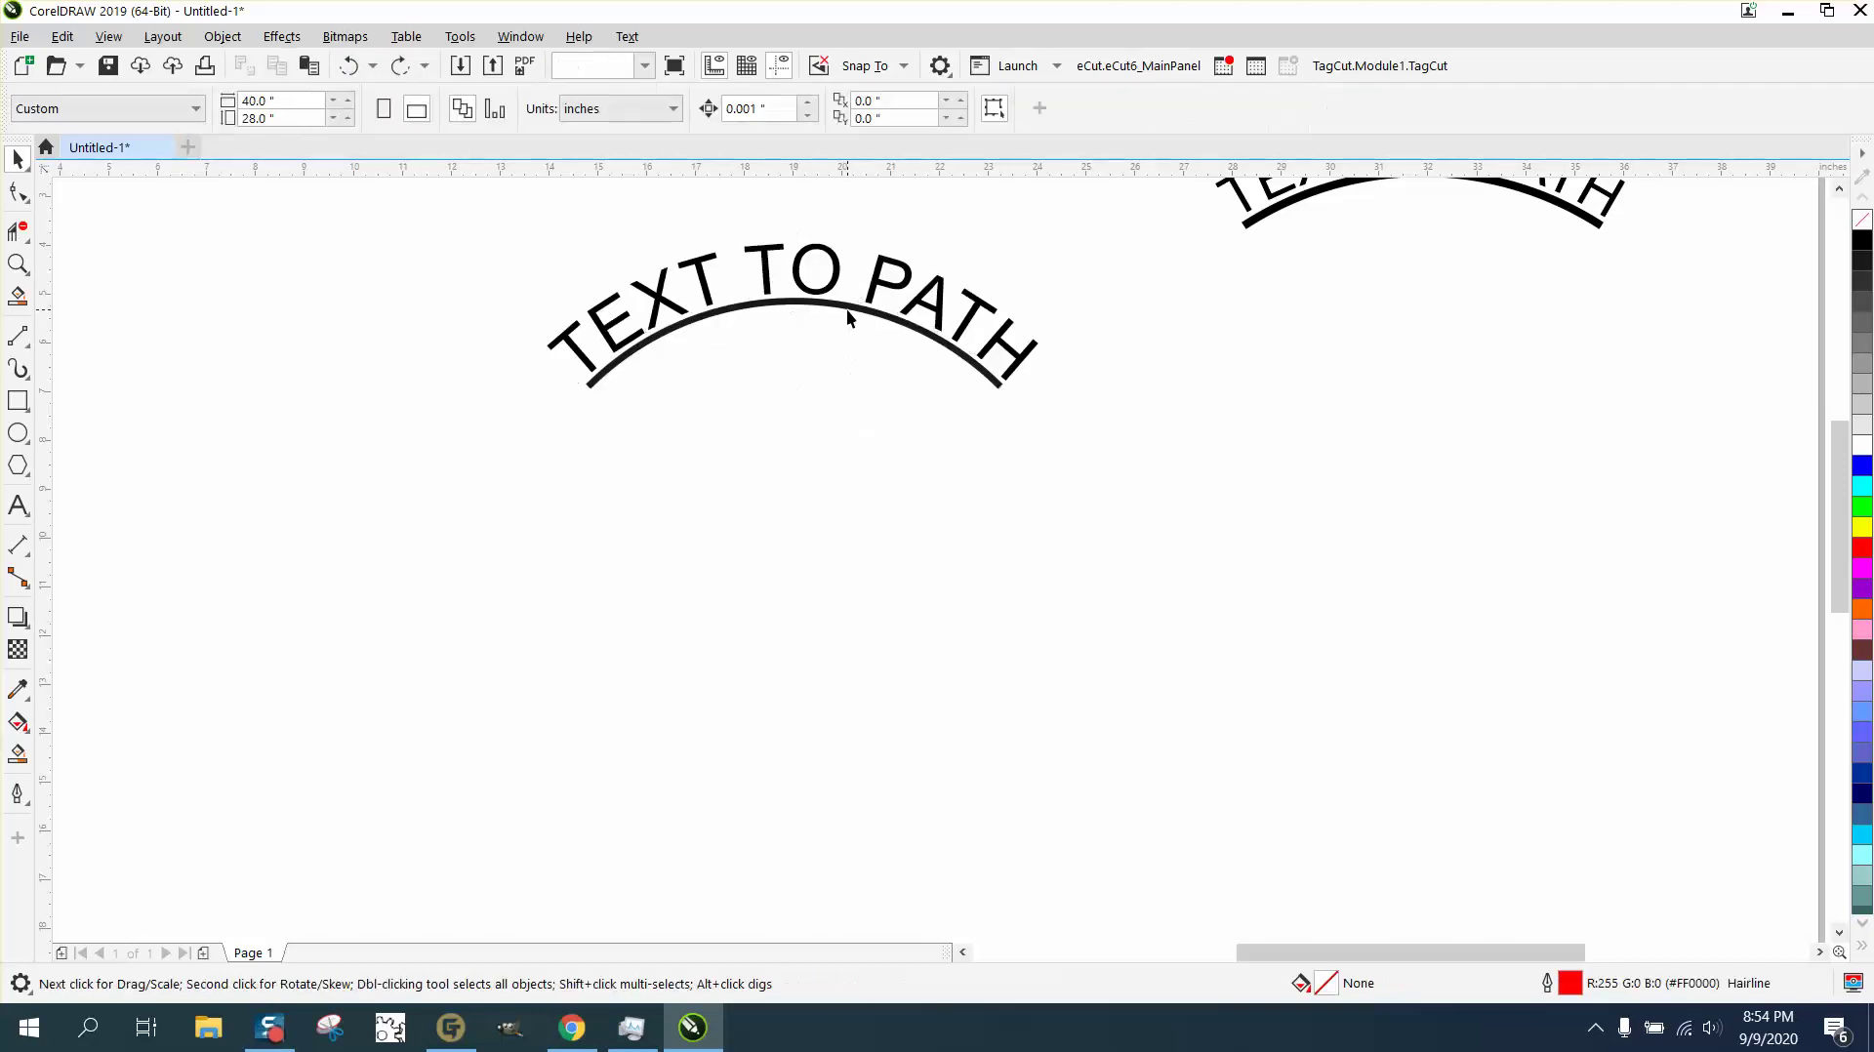
- Give the arc's outline round line caps
click(847, 309)
double_click(1566, 975)
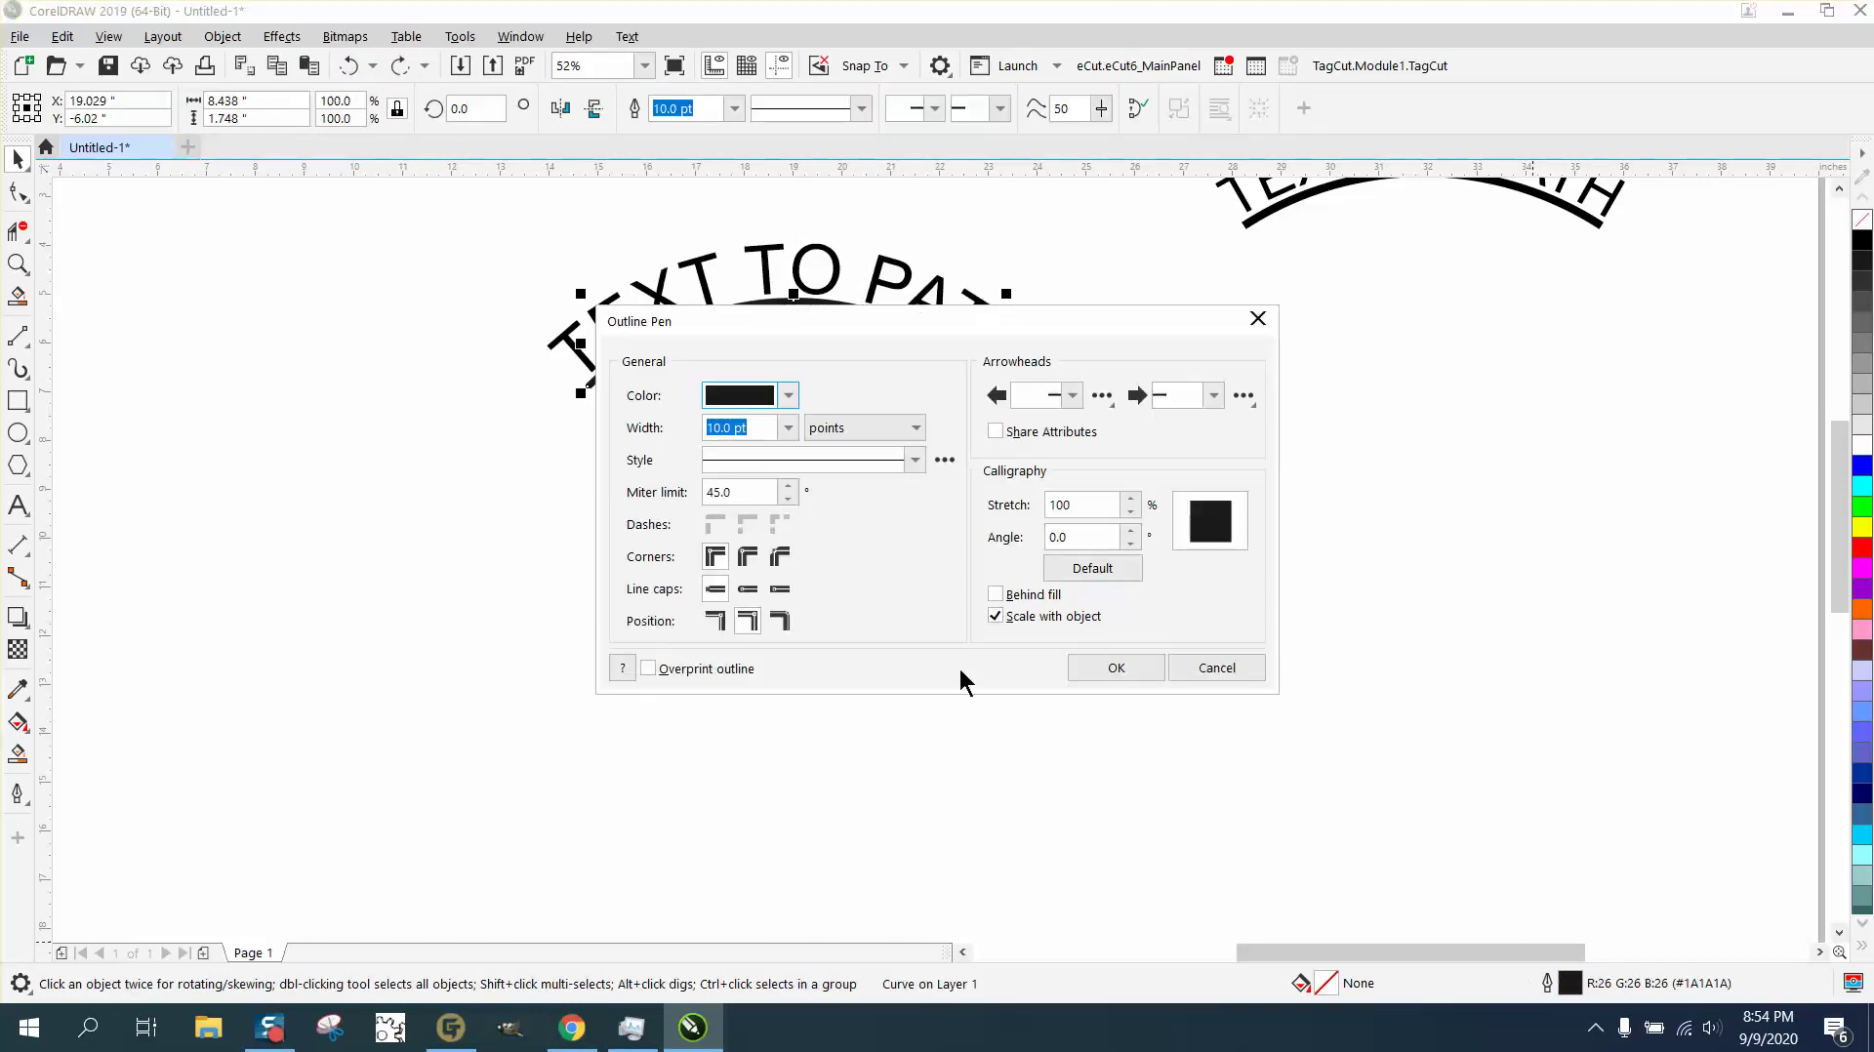
click(747, 590)
click(1123, 668)
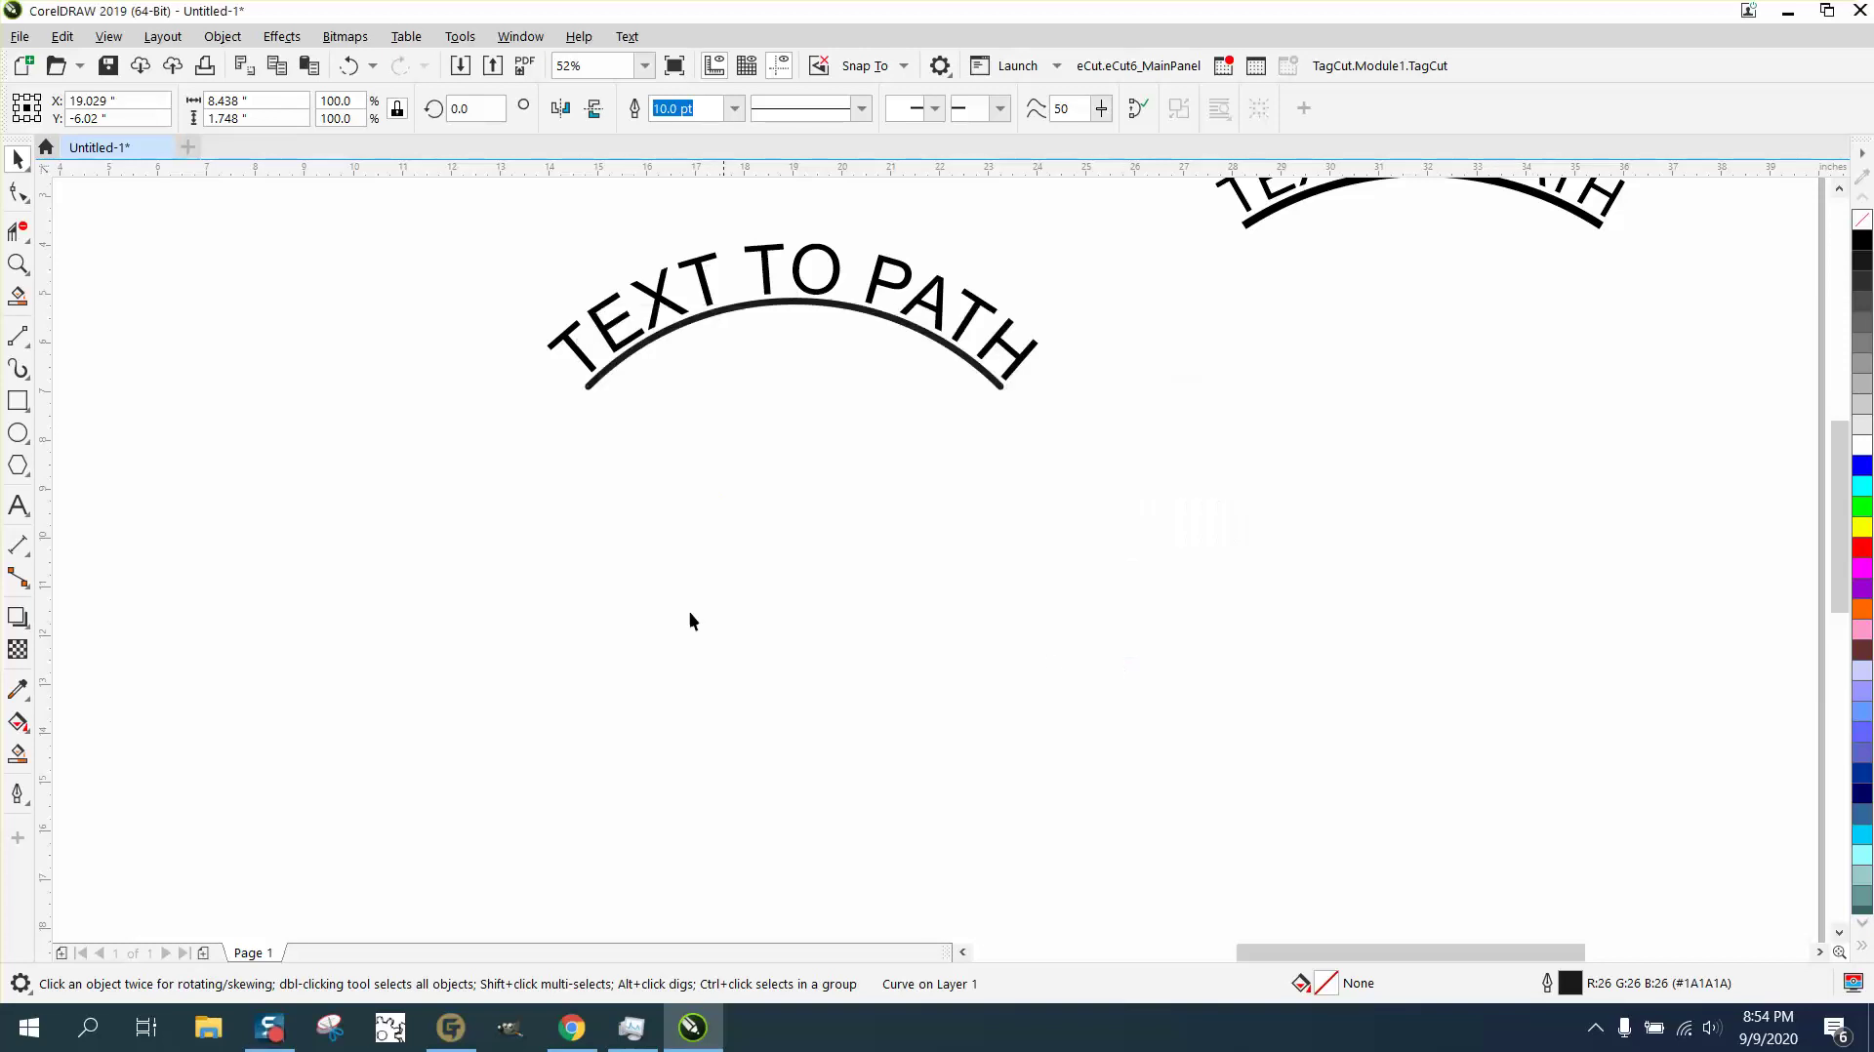
- Zoom in on the arc's left end, then onto the whole arched text
click(17, 264)
drag(559, 357, 672, 417)
scroll(672, 418, down, 4)
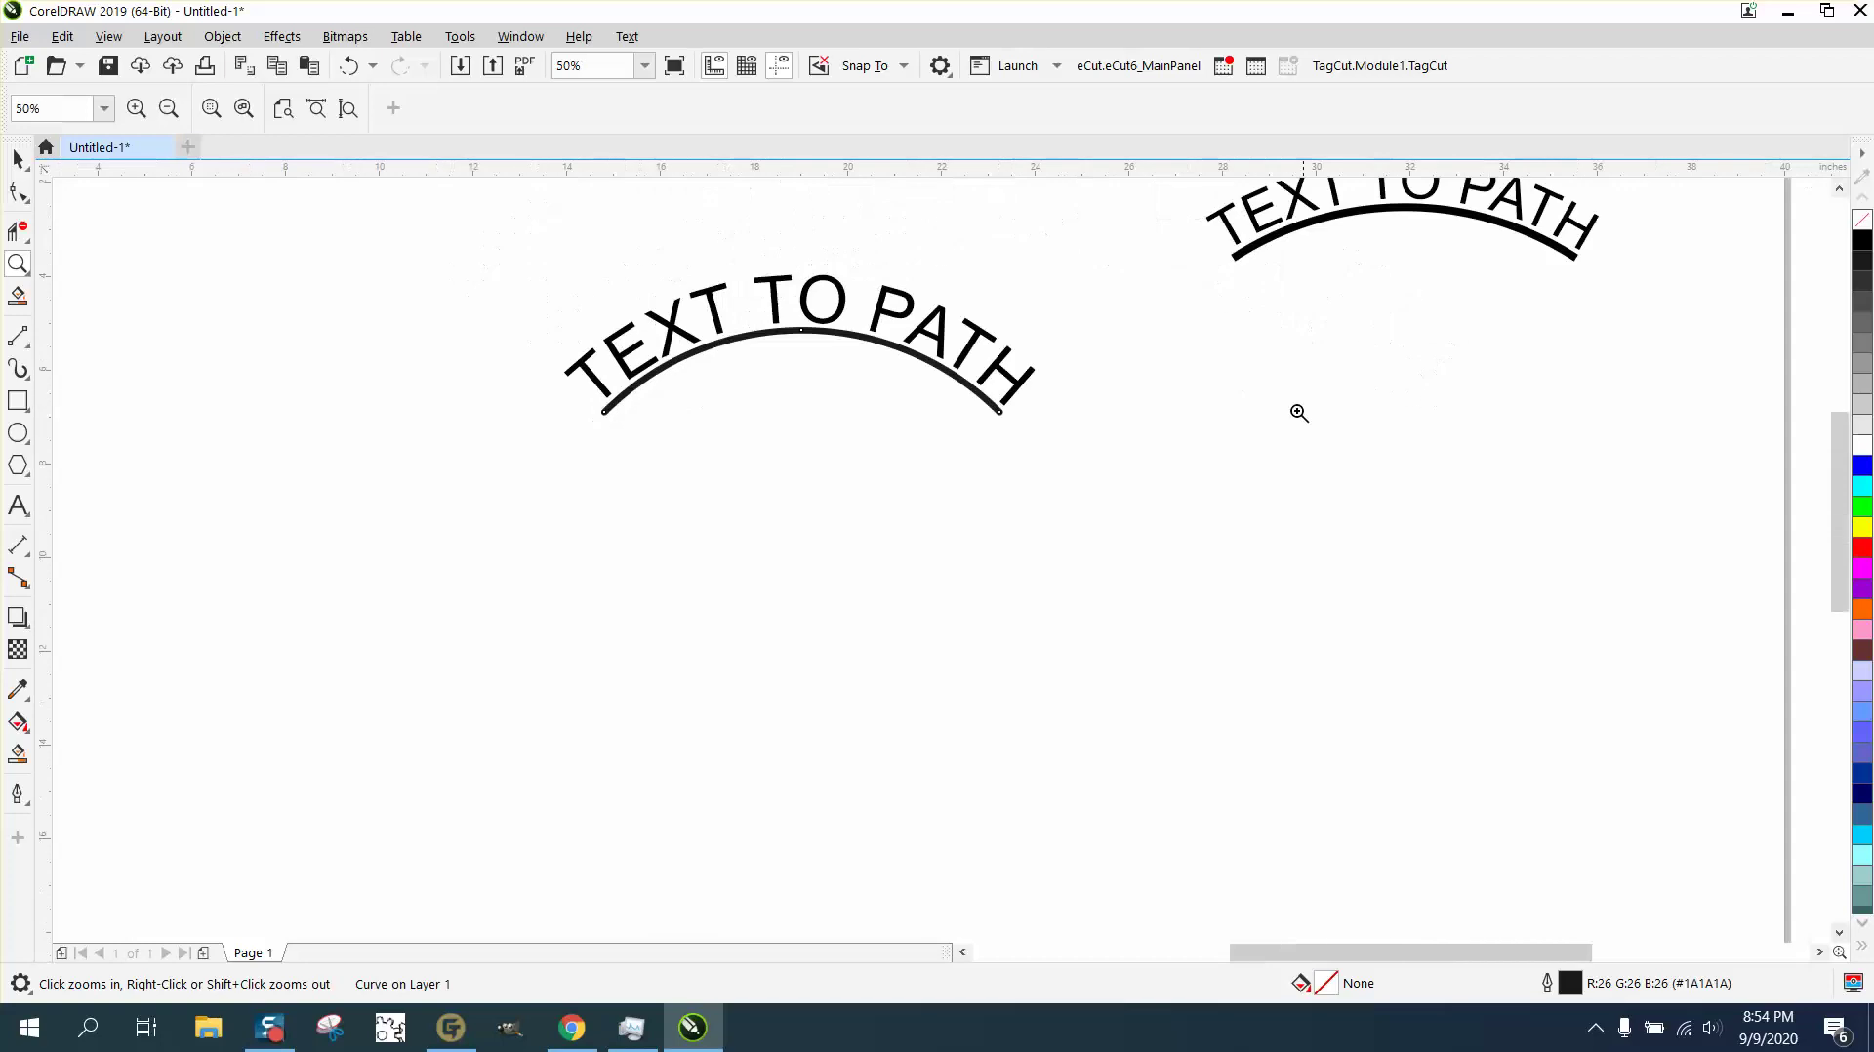
scroll(1034, 430, up, 6)
scroll(1063, 472, down, 3)
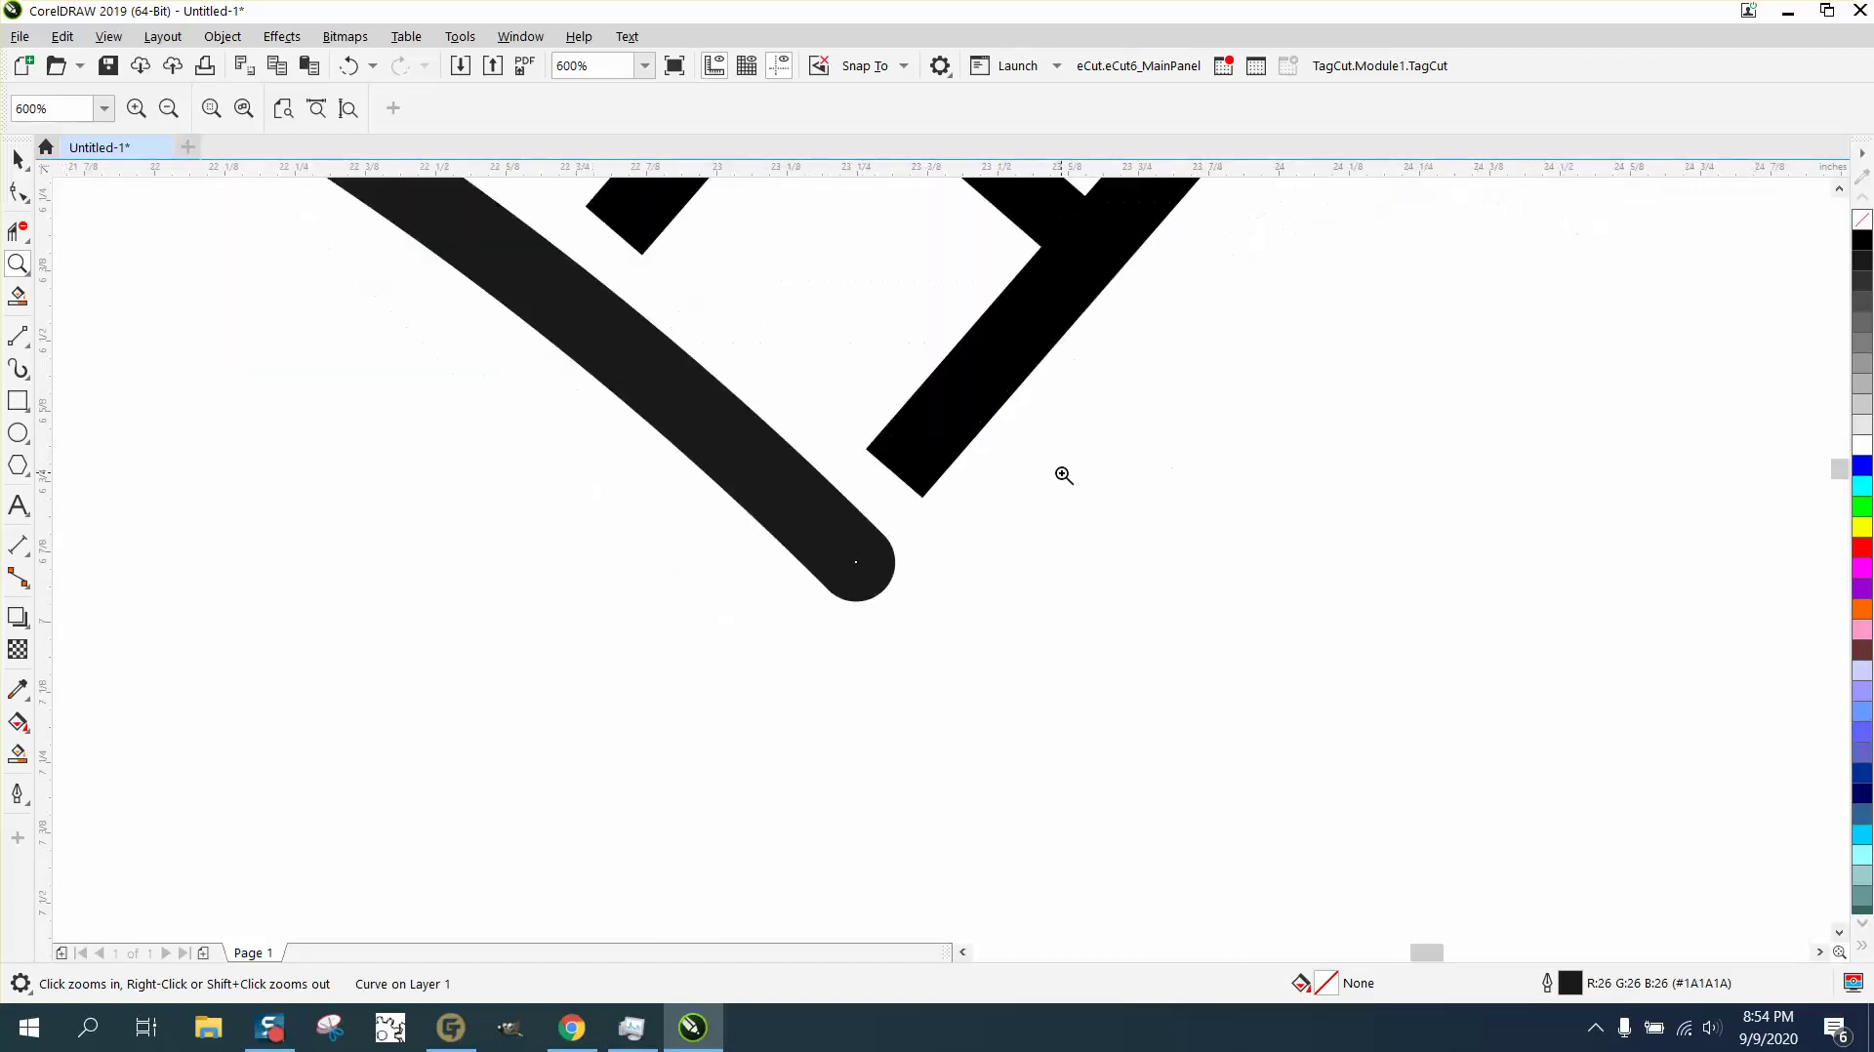
scroll(1078, 472, down, 3)
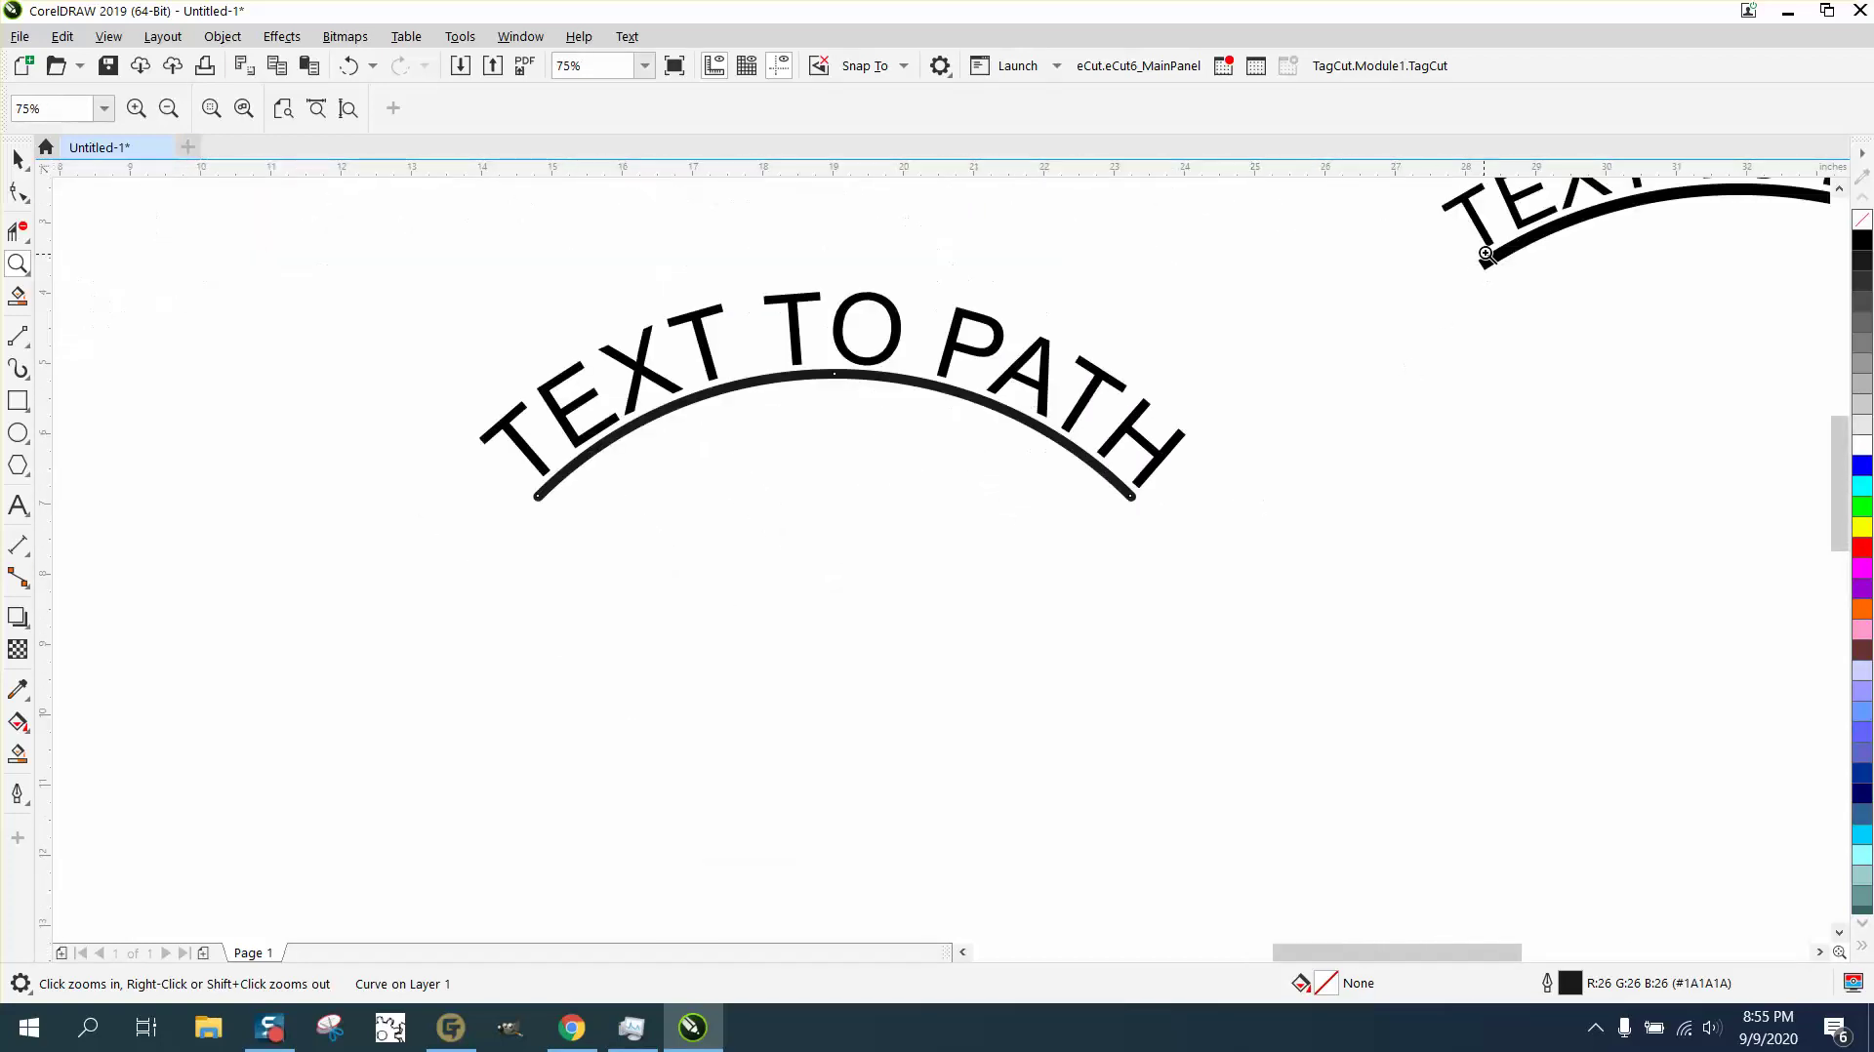
scroll(1496, 273, up, 4)
scroll(869, 408, down, 4)
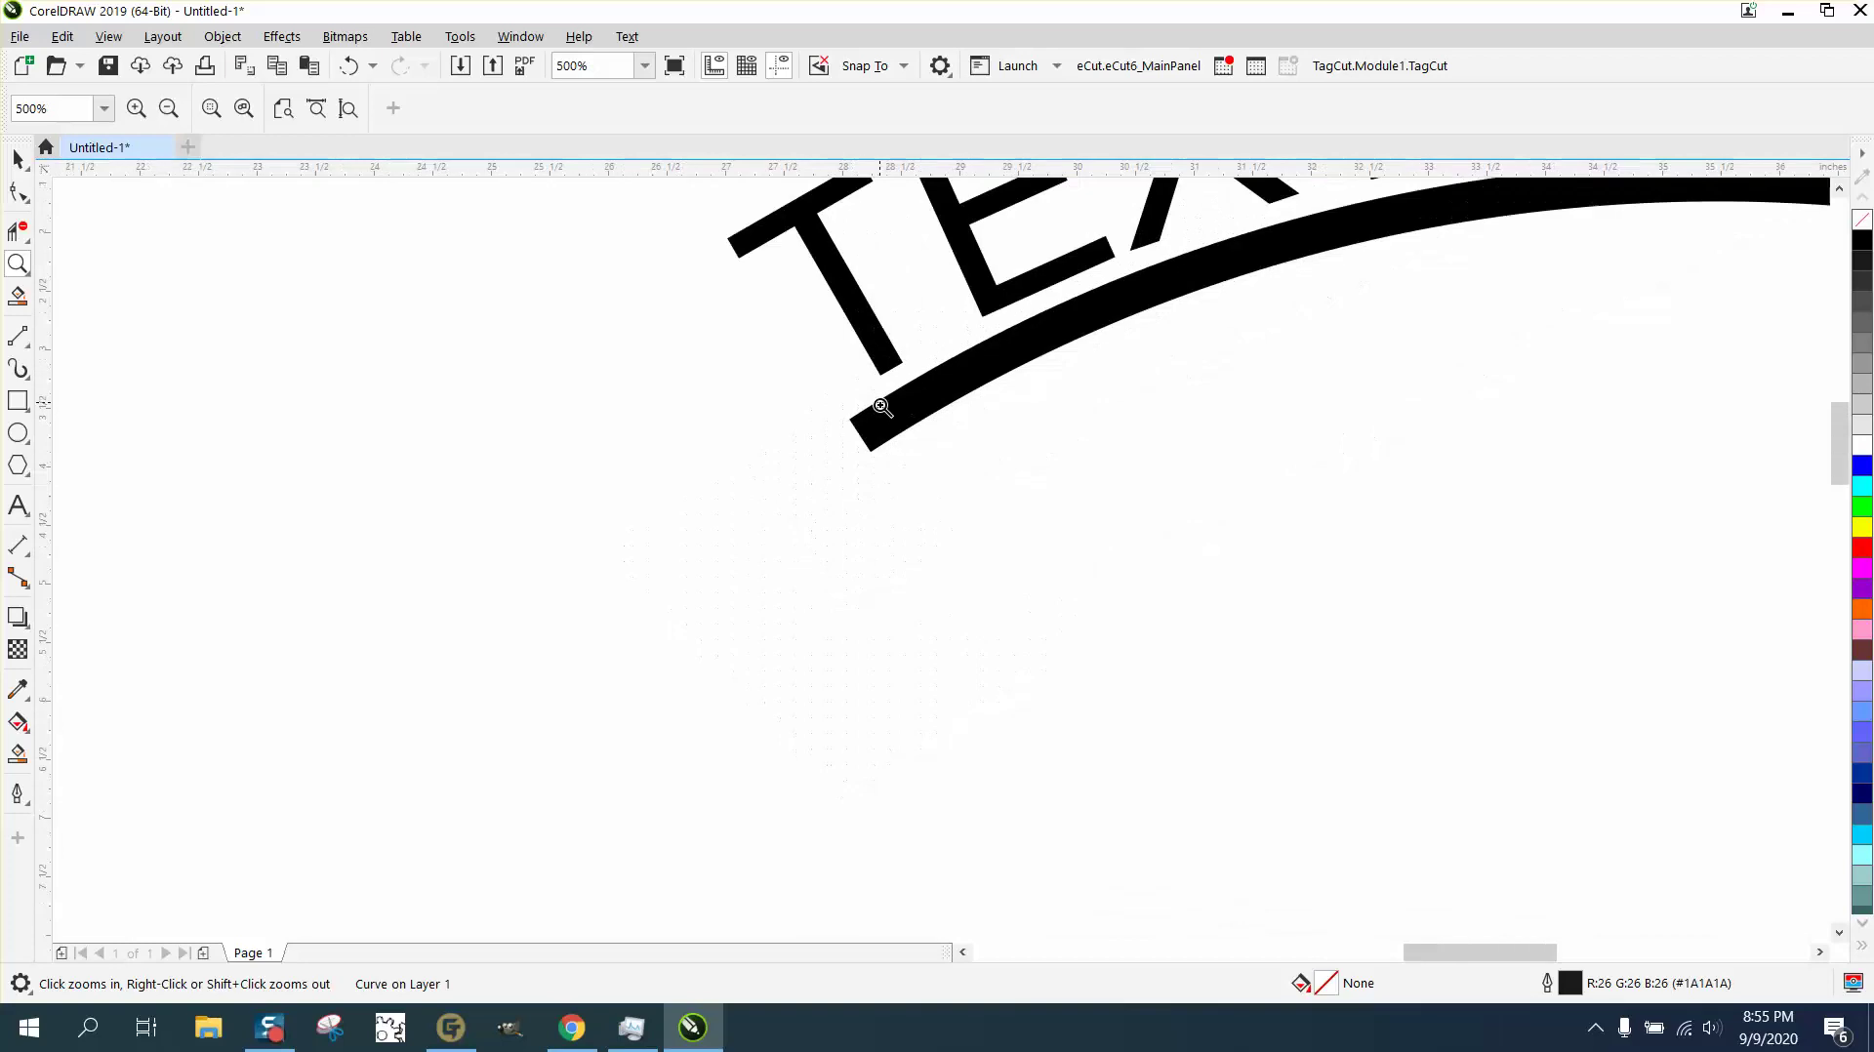
drag(421, 410, 811, 594)
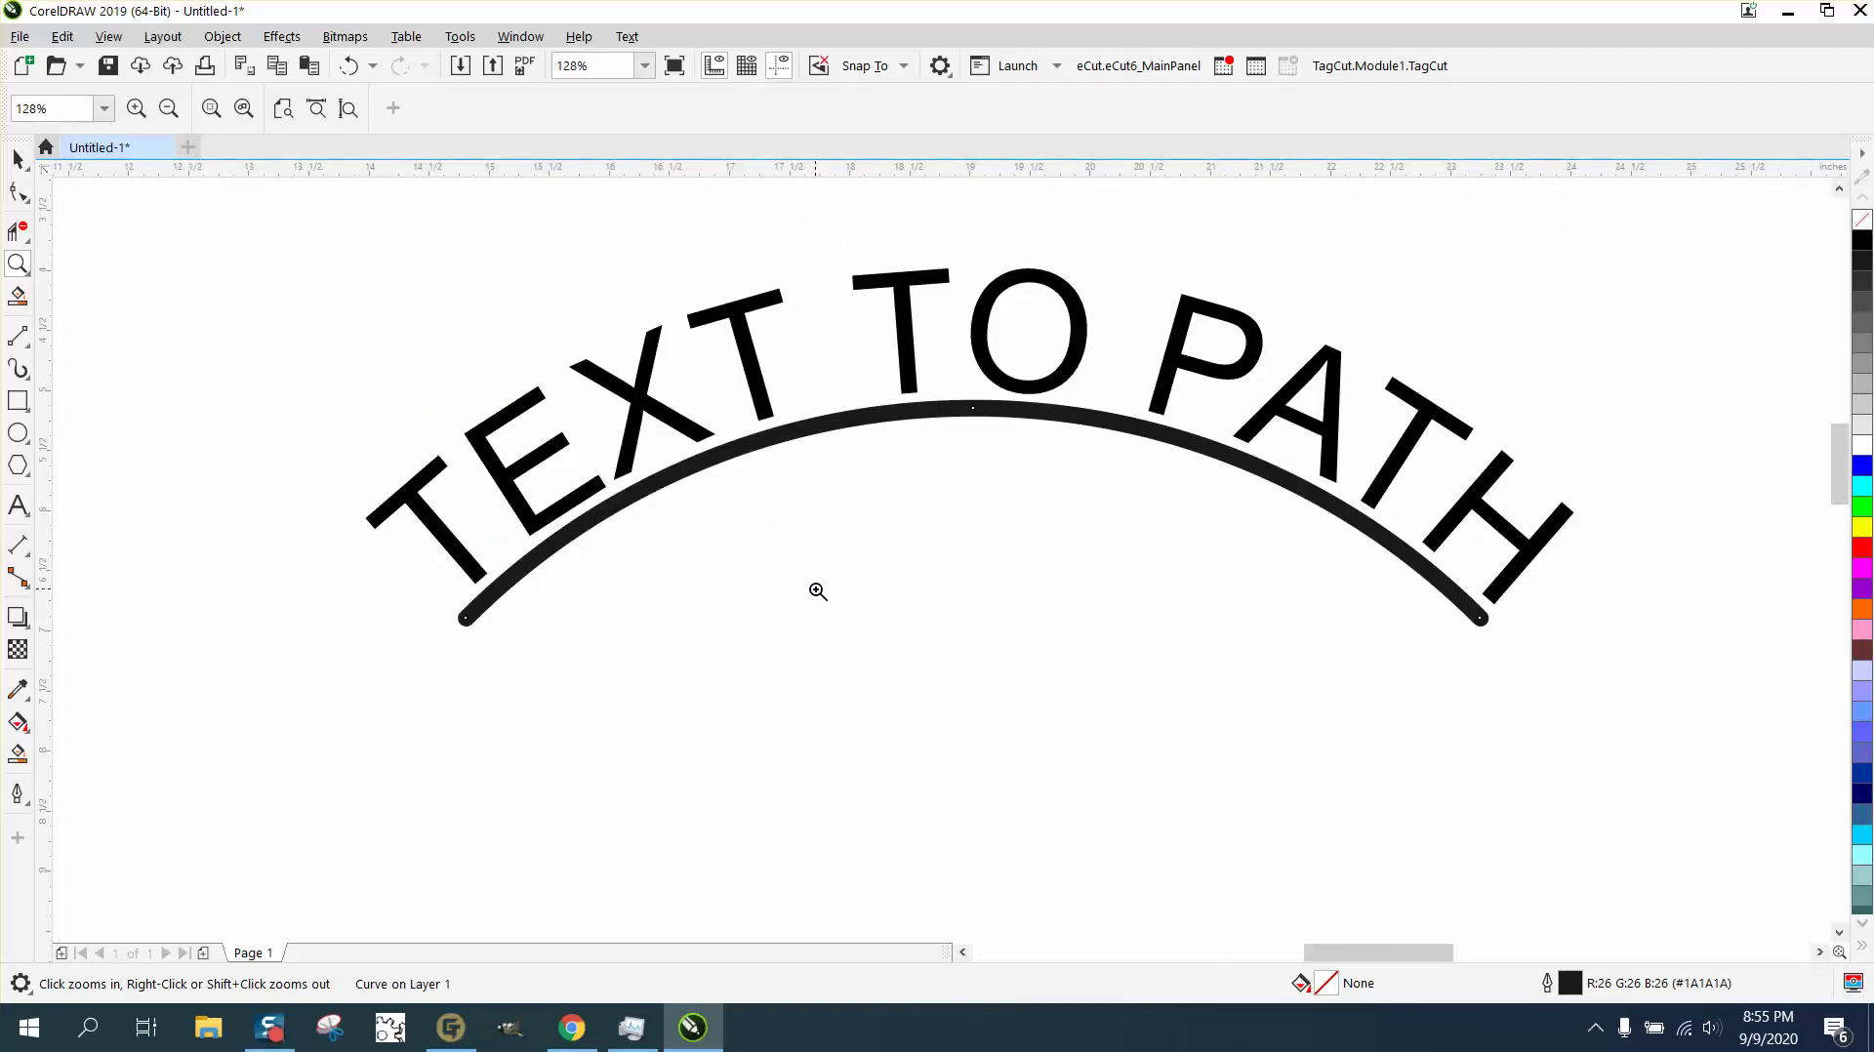